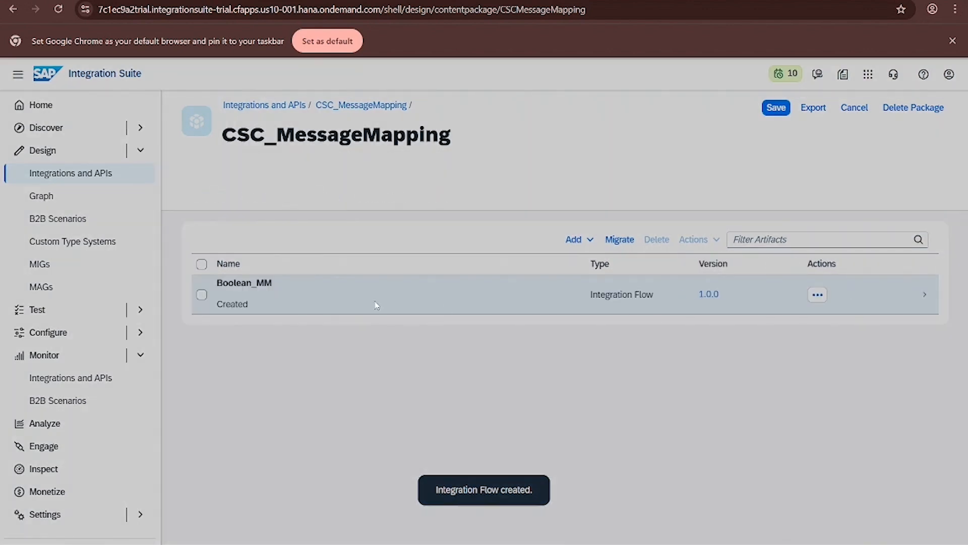
- Open the Boolean_MM integration flow for editing and add a Message Mapping step between Start and End
click(375, 305)
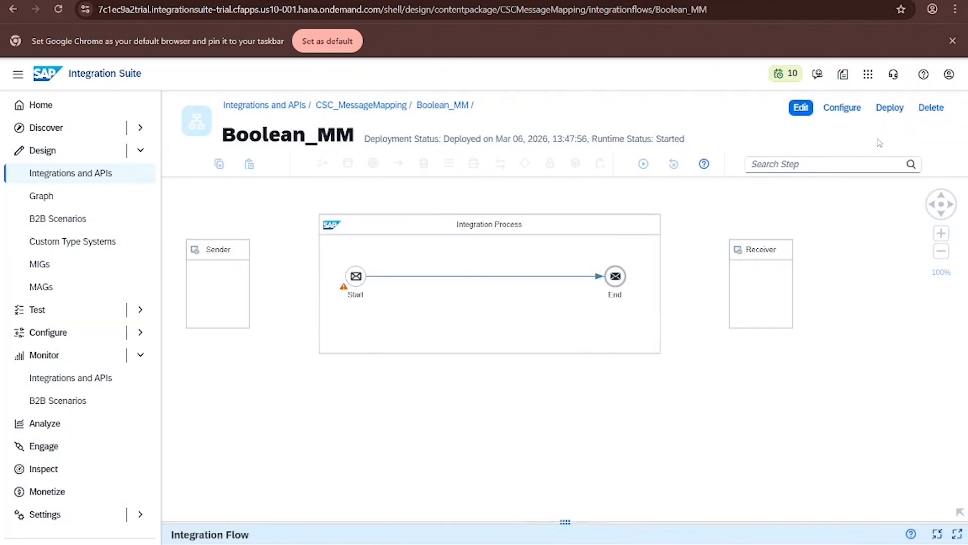
click(801, 108)
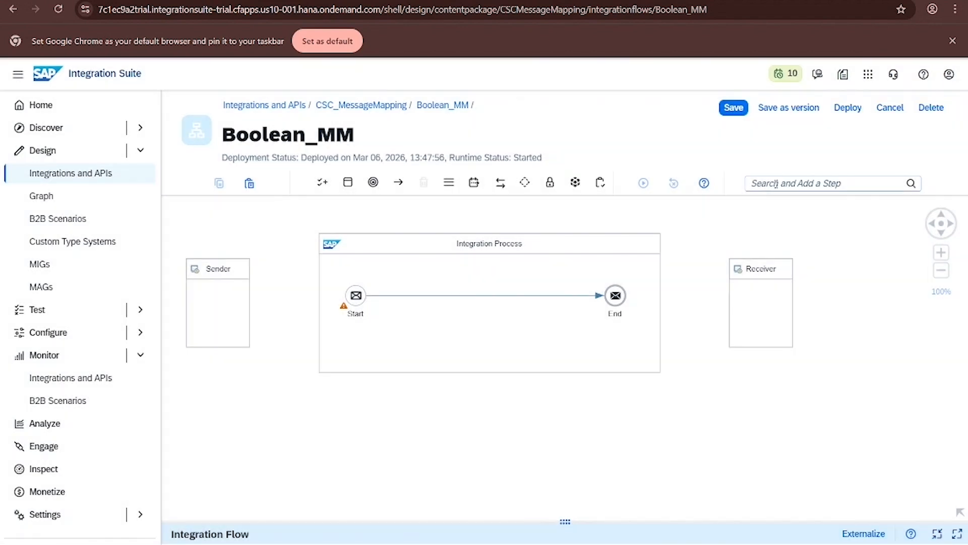
click(776, 184)
text(mess)
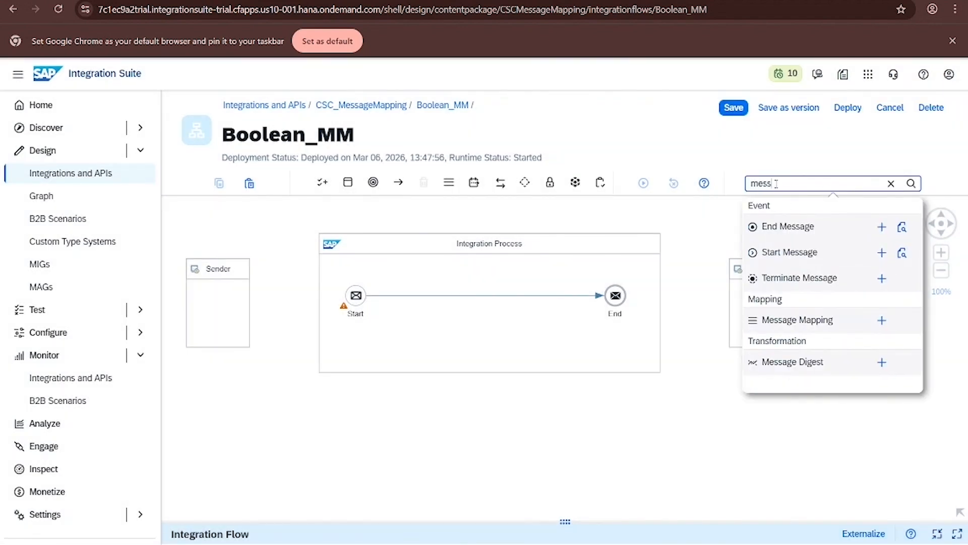
click(881, 319)
click(485, 297)
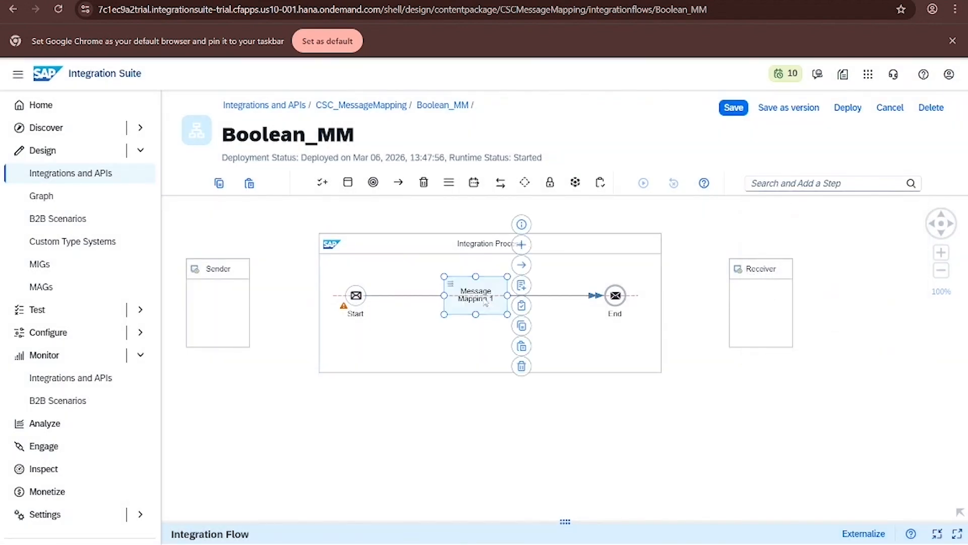
- Create a new message mapping named MM for the Message Mapping step
click(522, 306)
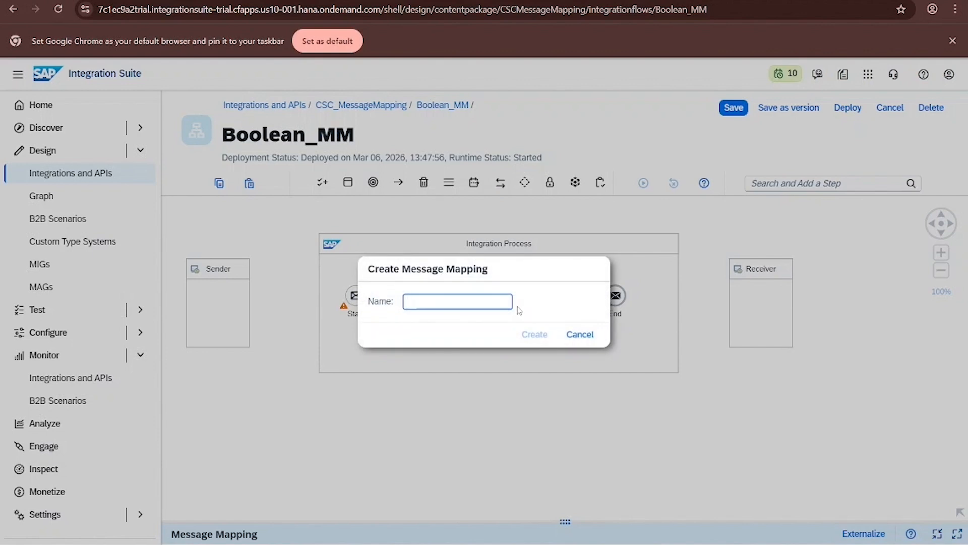
text(MM)
click(534, 334)
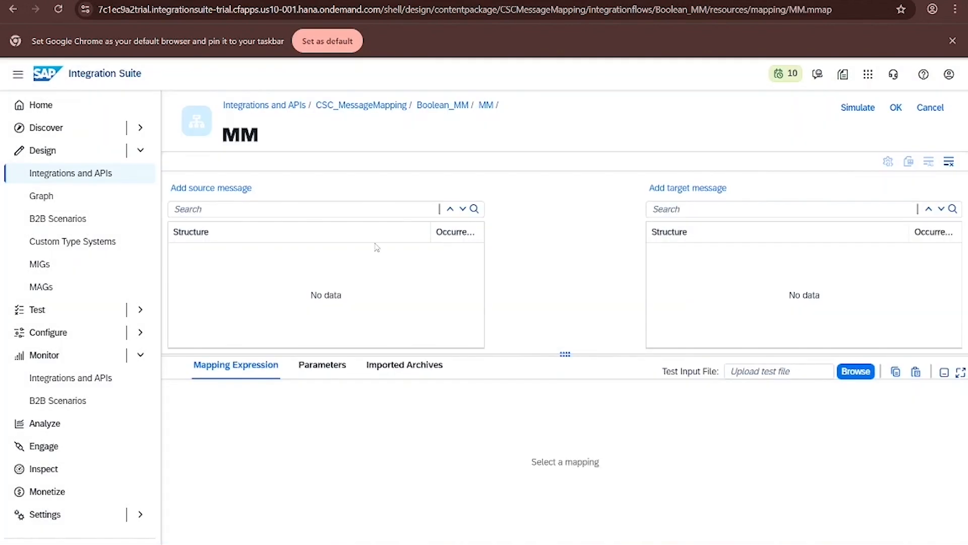
- Open the mapping editor and upload Source.xsd from the file system as the source message
click(172, 184)
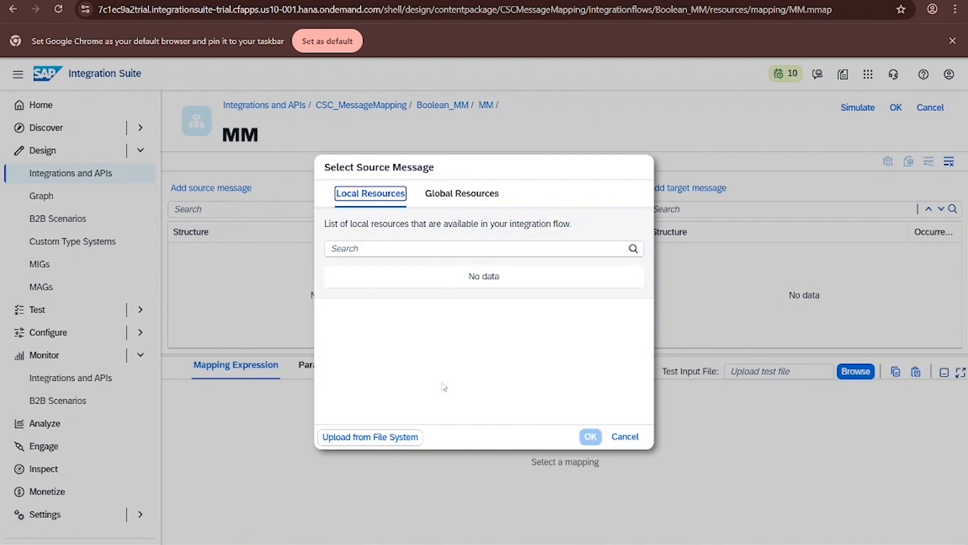
click(391, 434)
scroll(216, 175, down, 1)
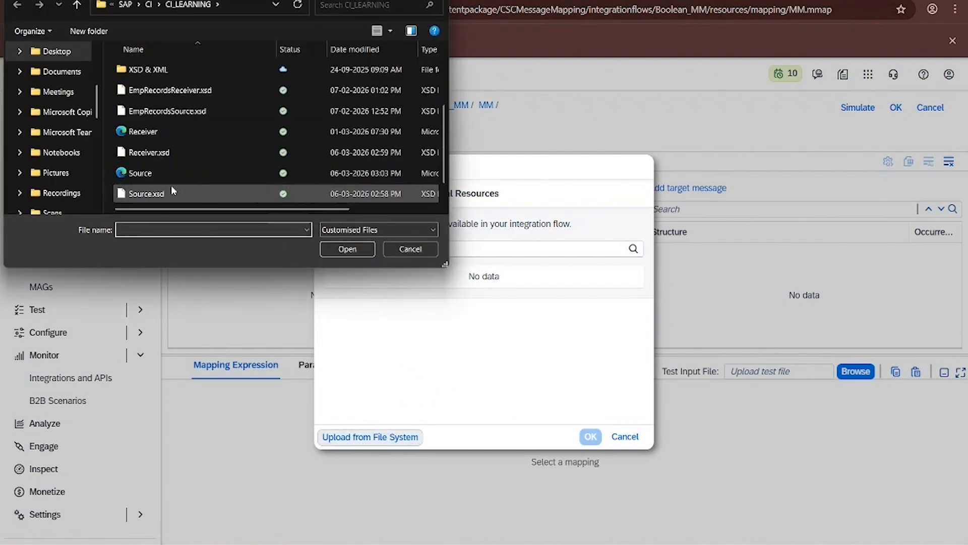
double_click(172, 187)
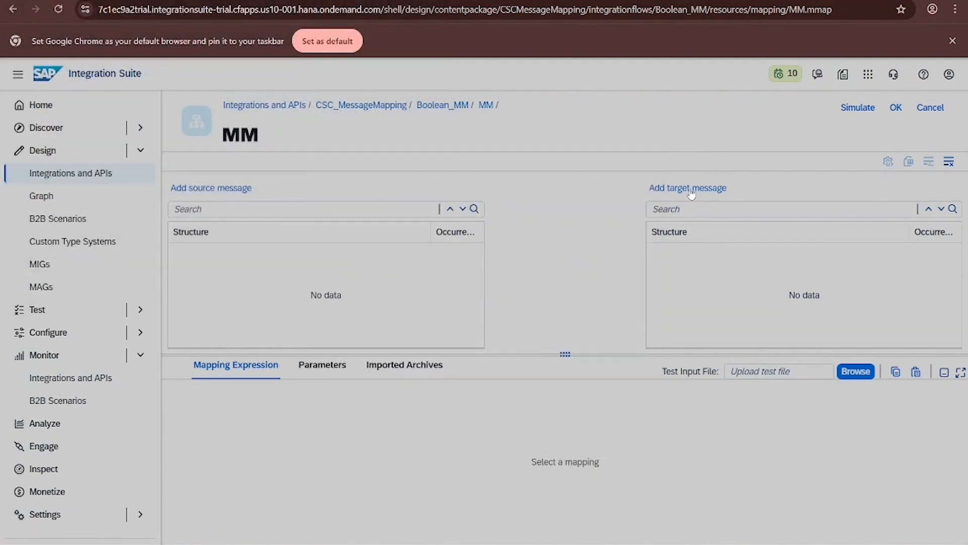
- Upload Receiver.xsd from the file system as the target message
click(691, 188)
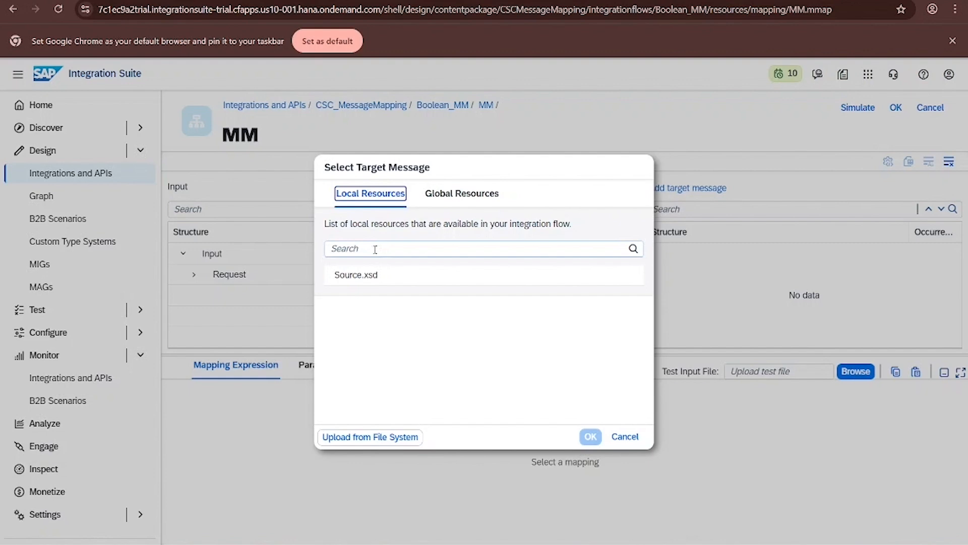
click(400, 437)
scroll(227, 152, down, 2)
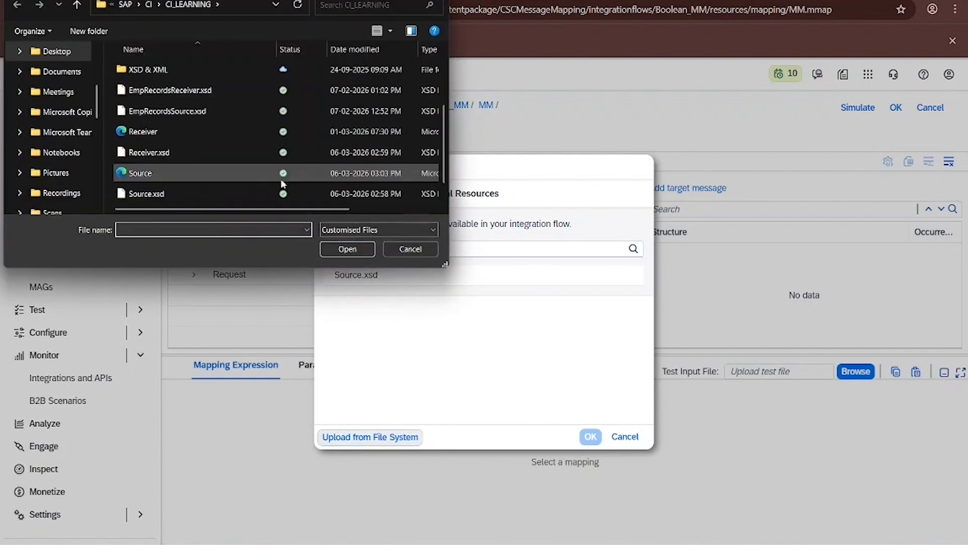
double_click(187, 146)
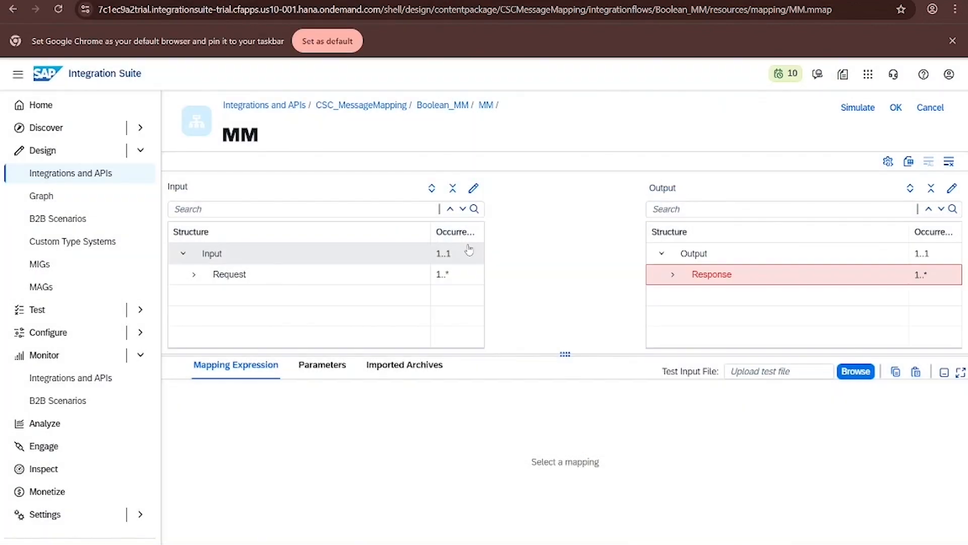
- Map the source Input node to Output and Request to Response
drag(457, 258, 679, 256)
drag(457, 274, 650, 278)
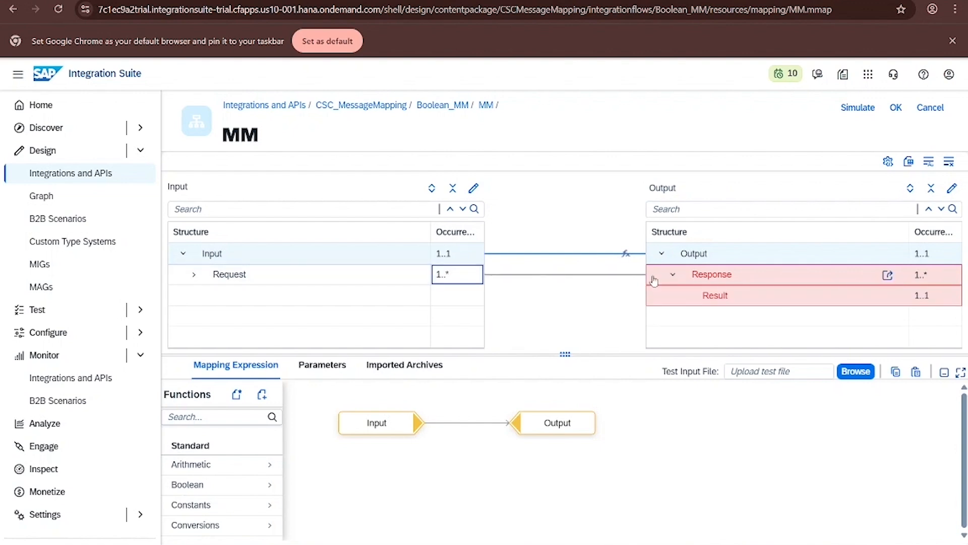
- Expand Request and map both Input1 and Input2 to the target Result field
click(196, 274)
click(195, 274)
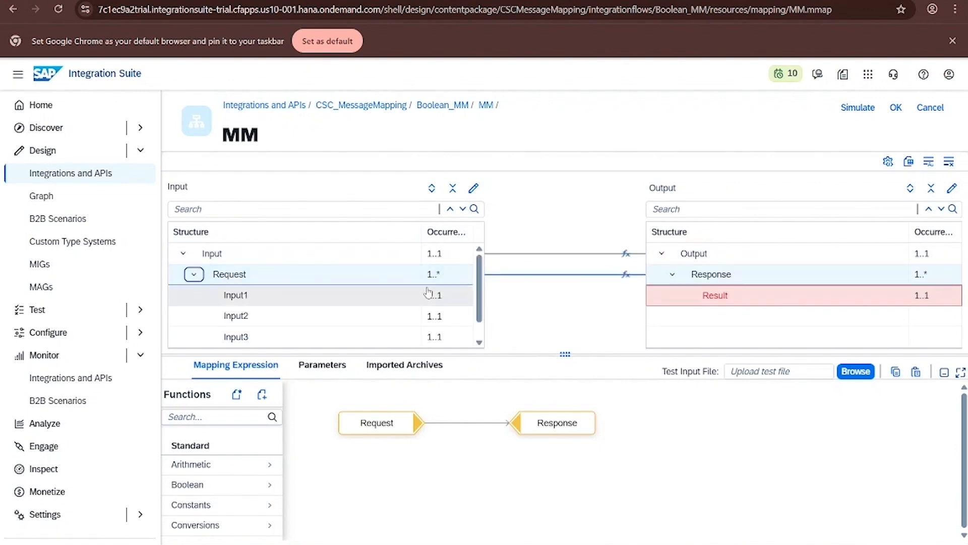
drag(435, 295, 681, 295)
drag(444, 315, 678, 297)
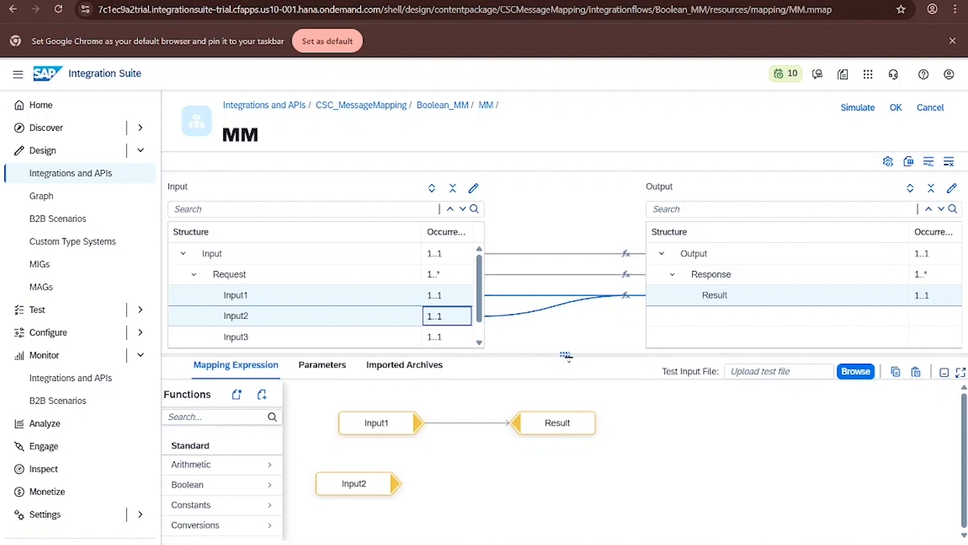
- Enlarge the mapping expression area, remove the direct Input1-to-Result link, and move Result aside
drag(568, 356, 566, 199)
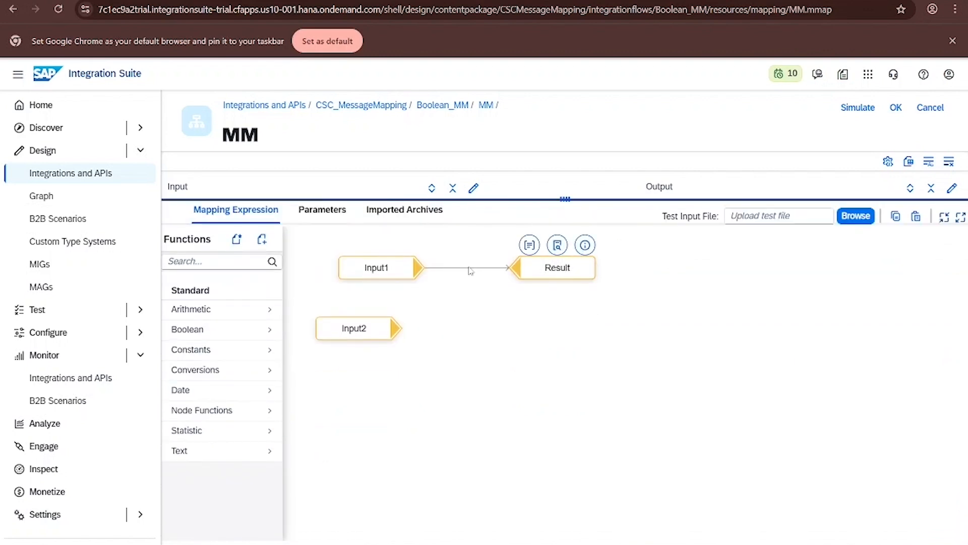
click(466, 268)
click(465, 256)
drag(557, 269, 880, 275)
drag(376, 337, 394, 334)
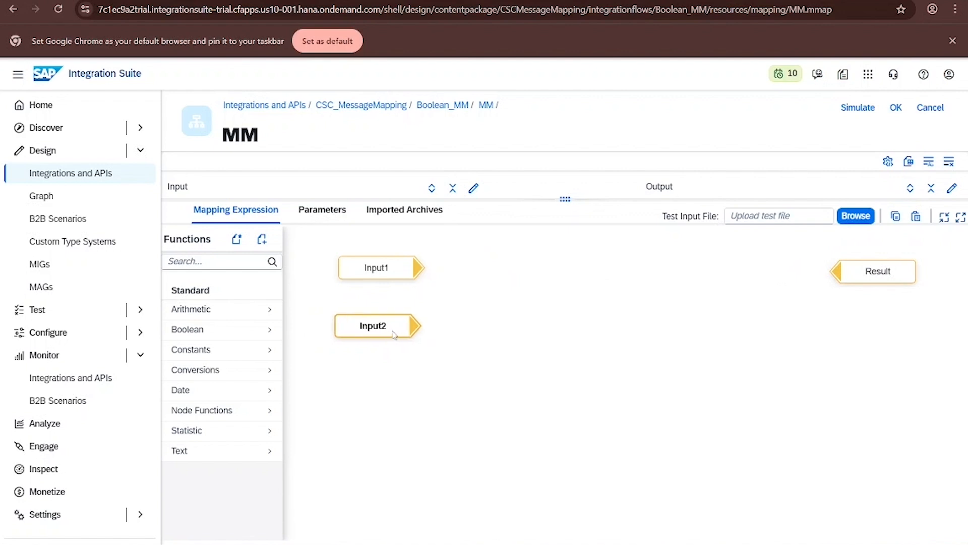
- Add an equals(number) function and connect Input1 to number 1 and Input2 to number2
click(215, 263)
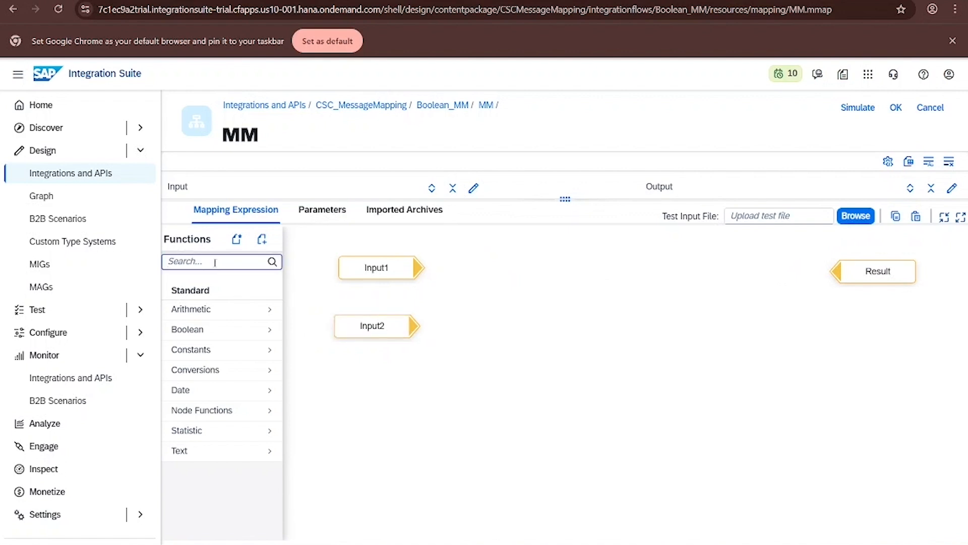
text(equ)
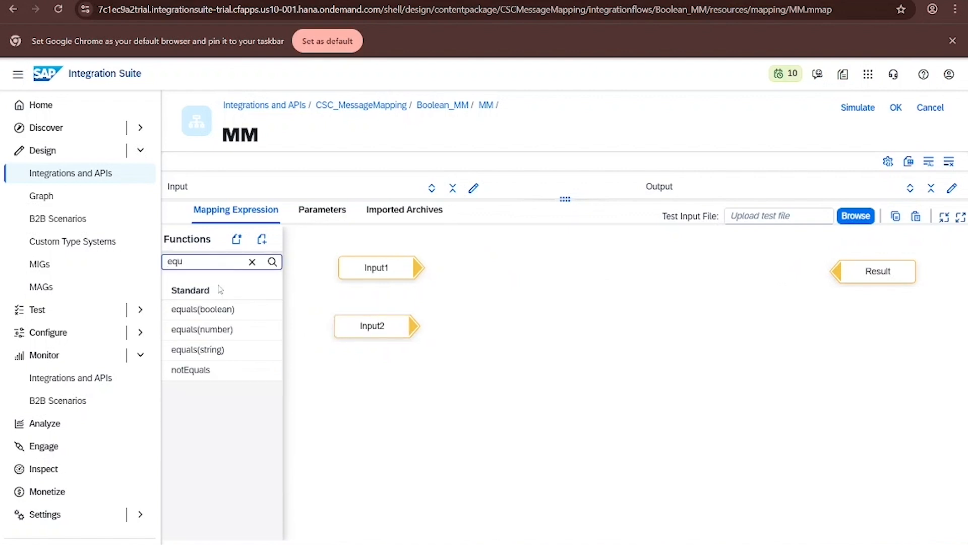
drag(212, 329, 475, 285)
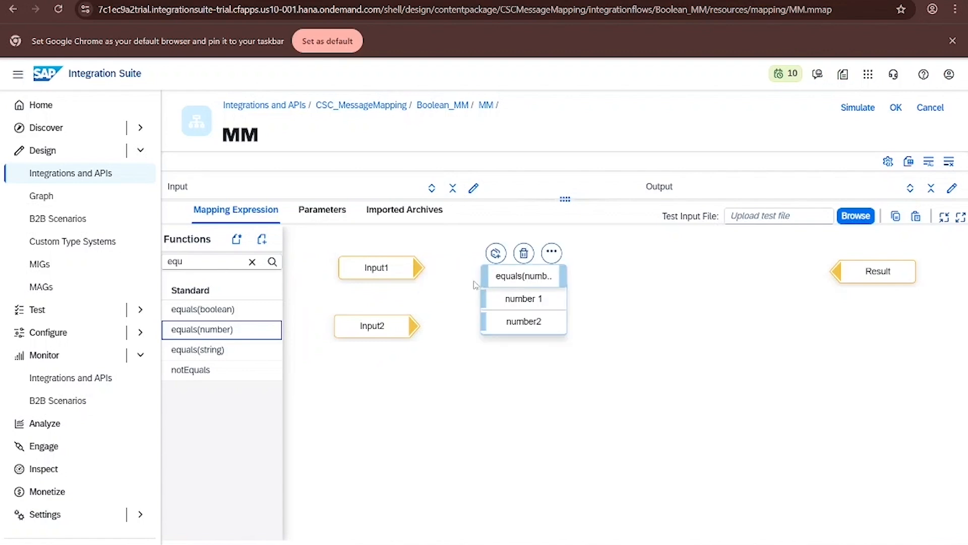
drag(417, 267, 506, 299)
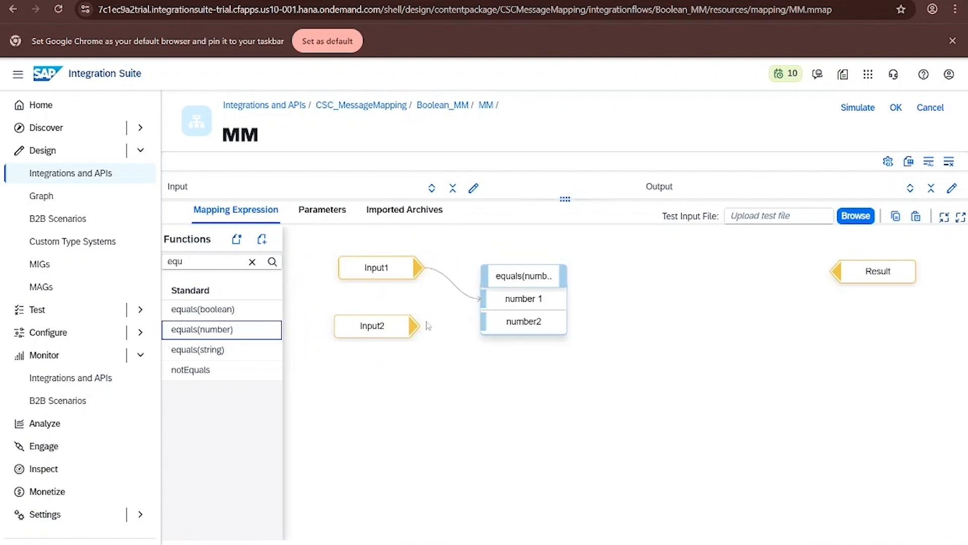
drag(427, 325, 482, 322)
- Bring another Input1 and Input3 from the source structure into the mapping expression below the first function
drag(564, 198, 570, 377)
drag(348, 296, 706, 477)
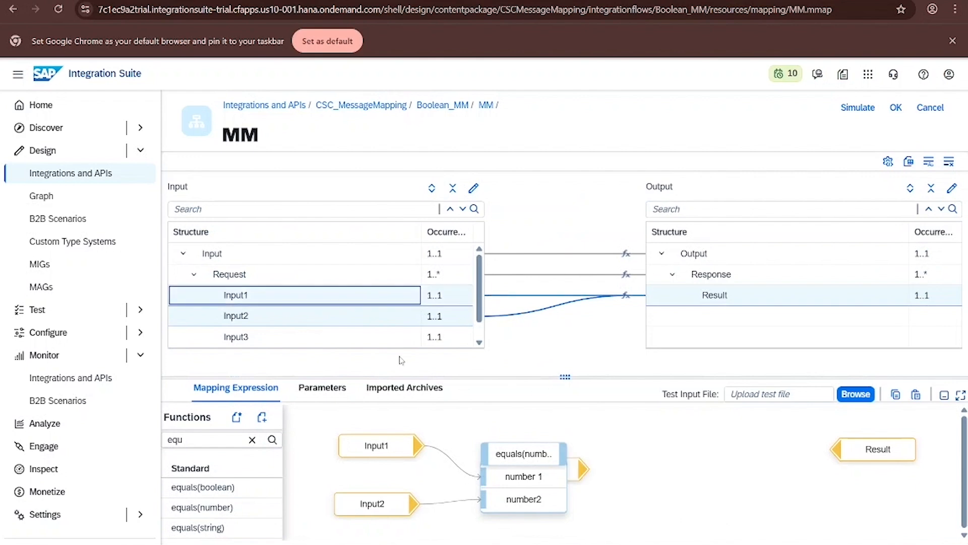
drag(348, 337, 632, 468)
drag(568, 376, 561, 210)
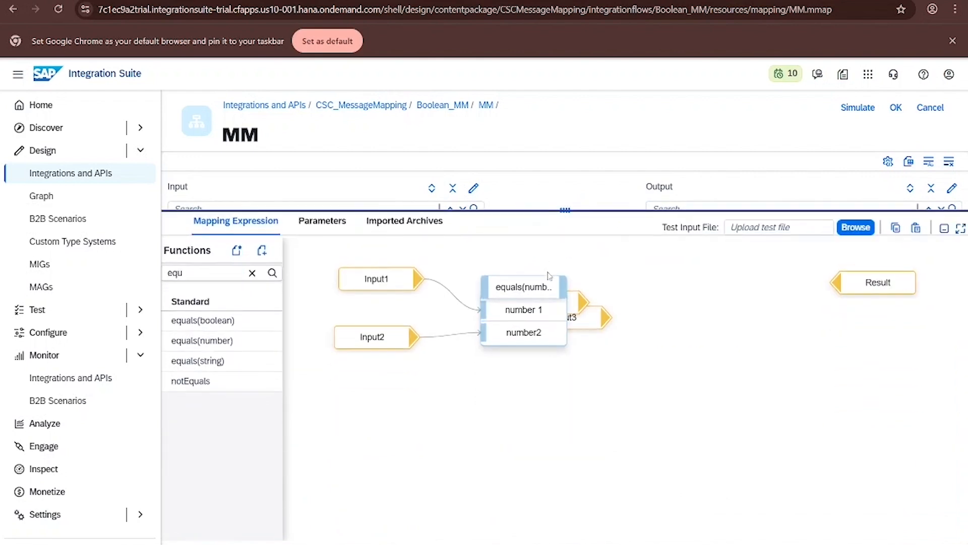
drag(573, 299, 559, 412)
drag(573, 300, 408, 401)
drag(588, 318, 412, 455)
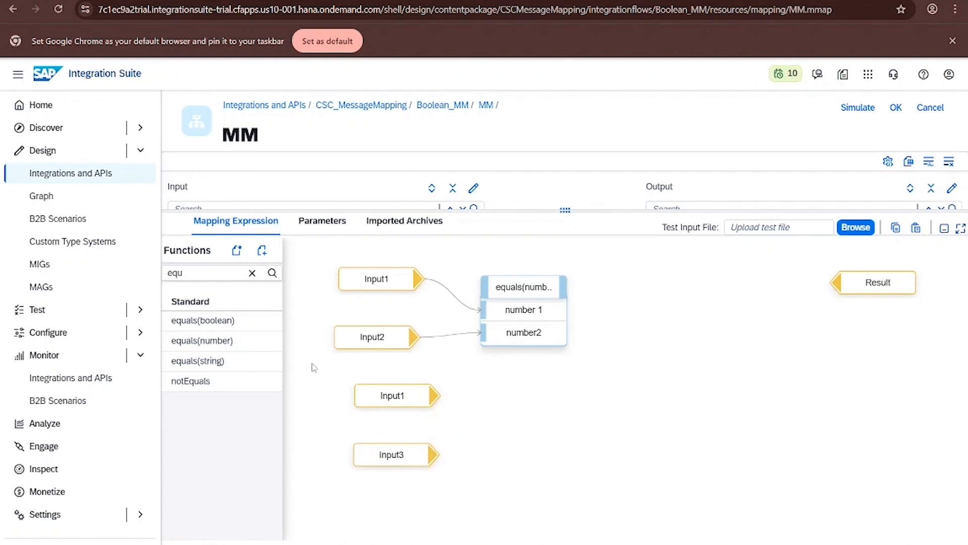
- Add a second equals(number) function and connect the new Input1 to number 1 and Input3 to number2
drag(253, 341, 521, 405)
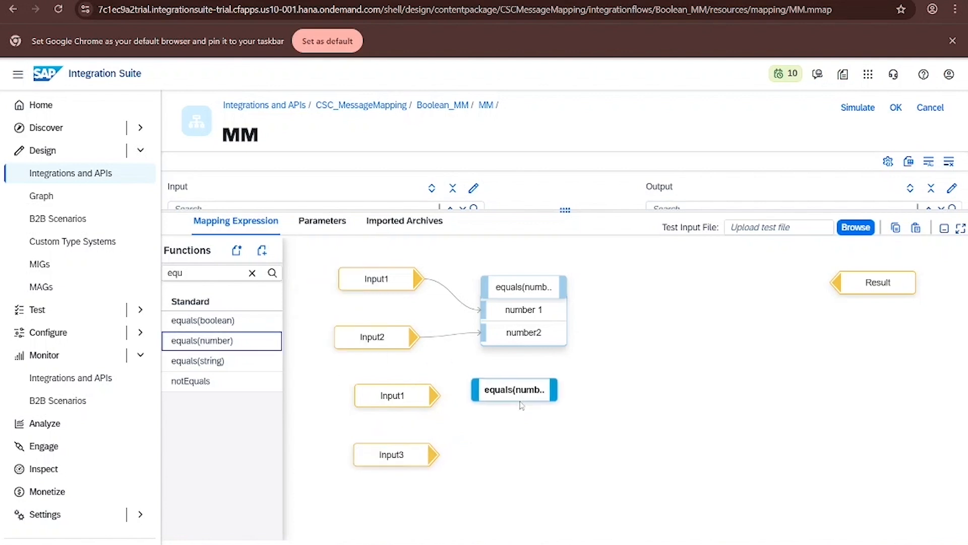
click(521, 405)
drag(438, 396, 513, 434)
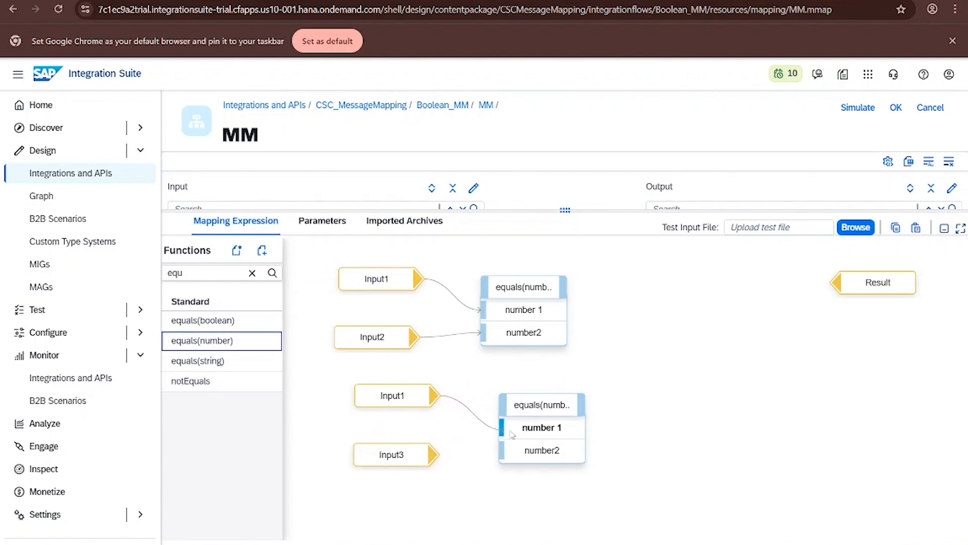
click(435, 454)
drag(435, 454, 504, 450)
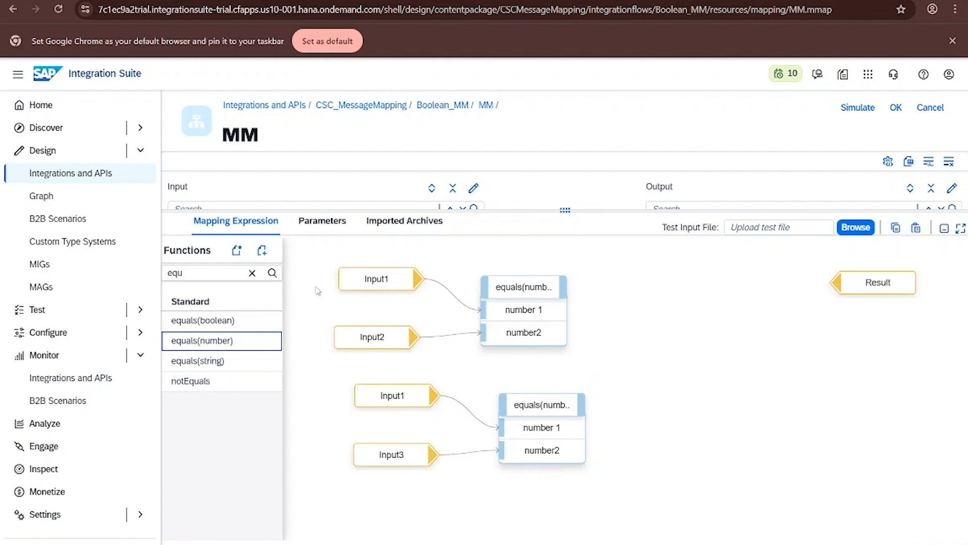
- Add an and function fed by both equals outputs and connect its output to Result
click(252, 273)
text(and)
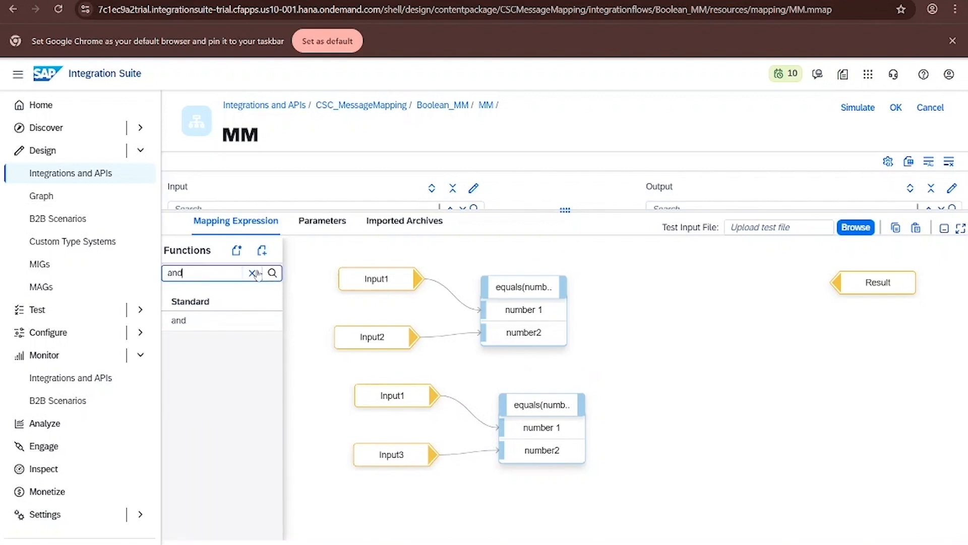
drag(222, 320, 691, 337)
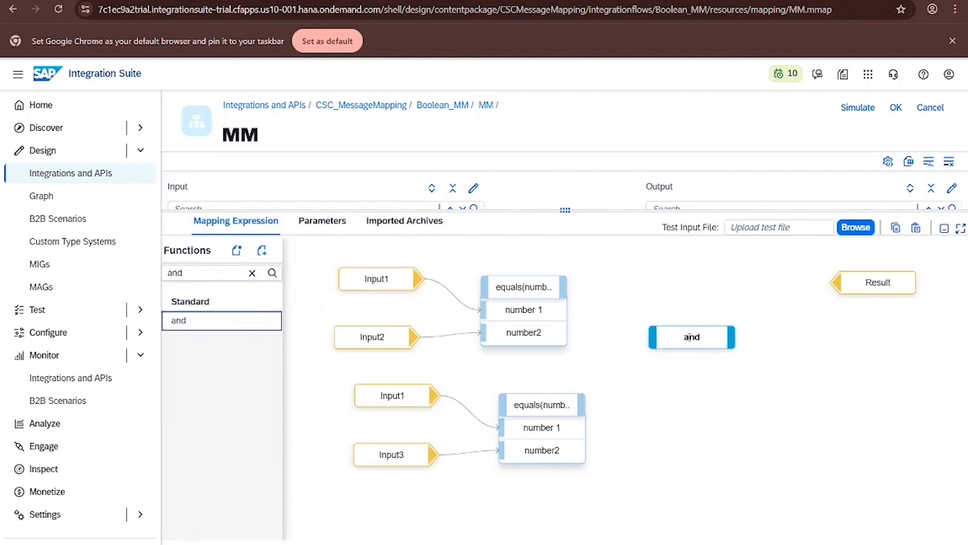
drag(565, 286, 660, 354)
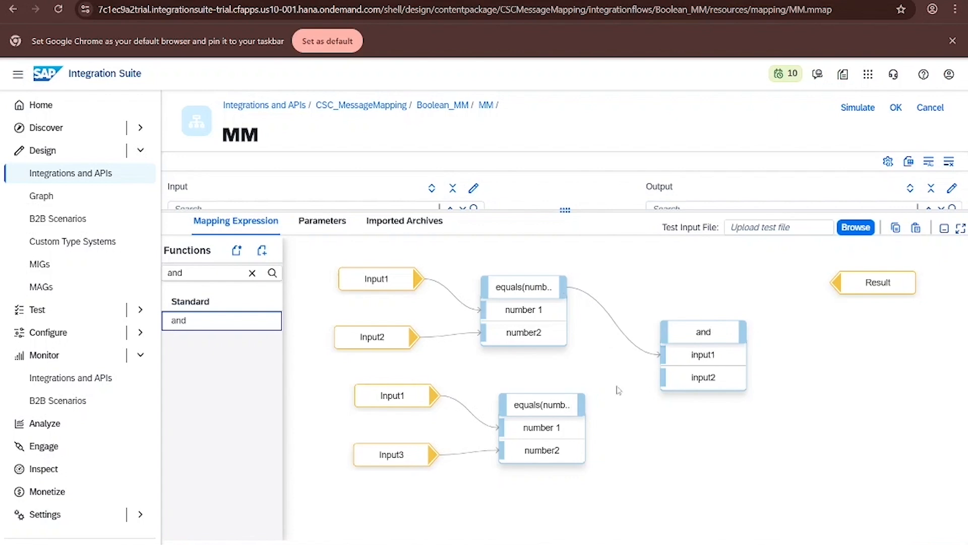
drag(583, 406, 661, 377)
drag(746, 337, 835, 284)
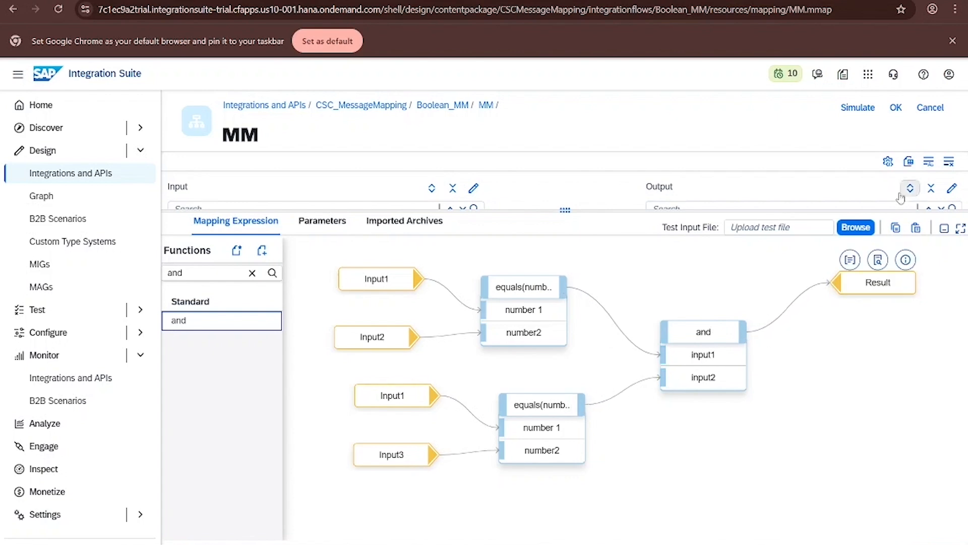
- Simulate the mapping with Source.xml as test input and set the second request's Input1 to 55
click(857, 108)
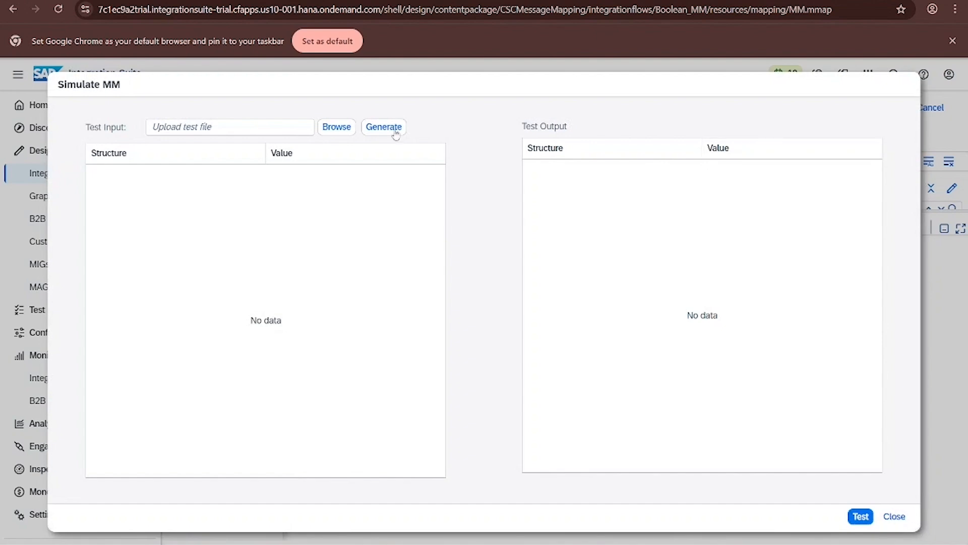
click(336, 127)
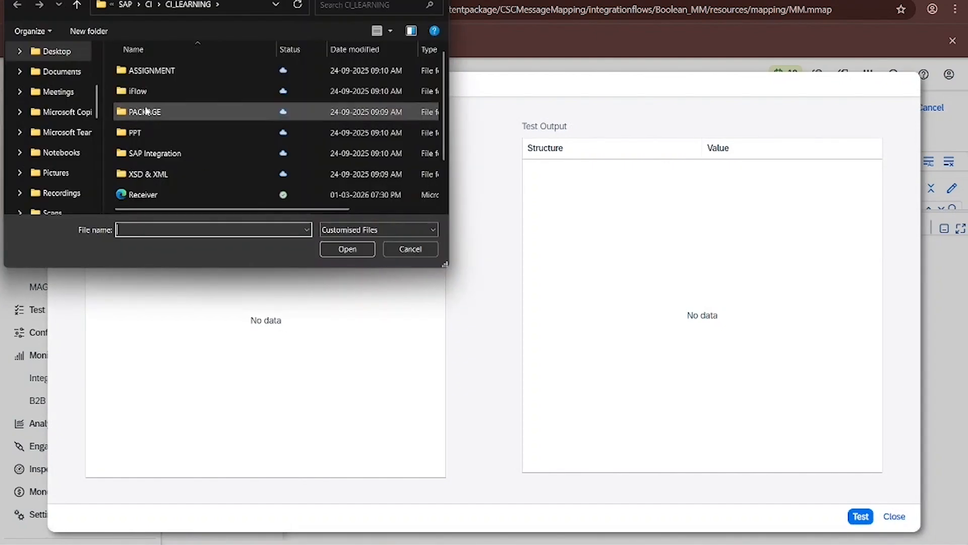
scroll(146, 111, down, 1)
double_click(156, 174)
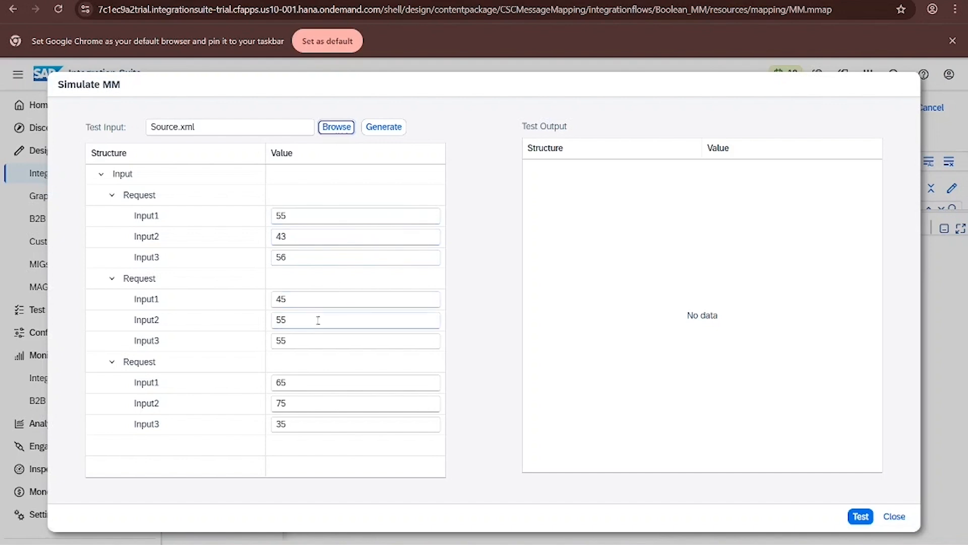
click(306, 298)
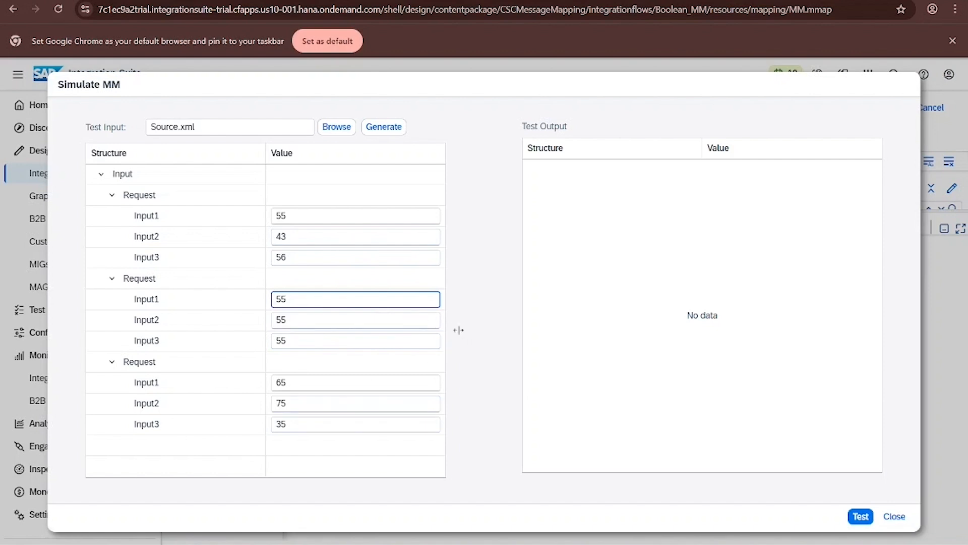
- Run the simulation test and close the simulation dialog
click(860, 516)
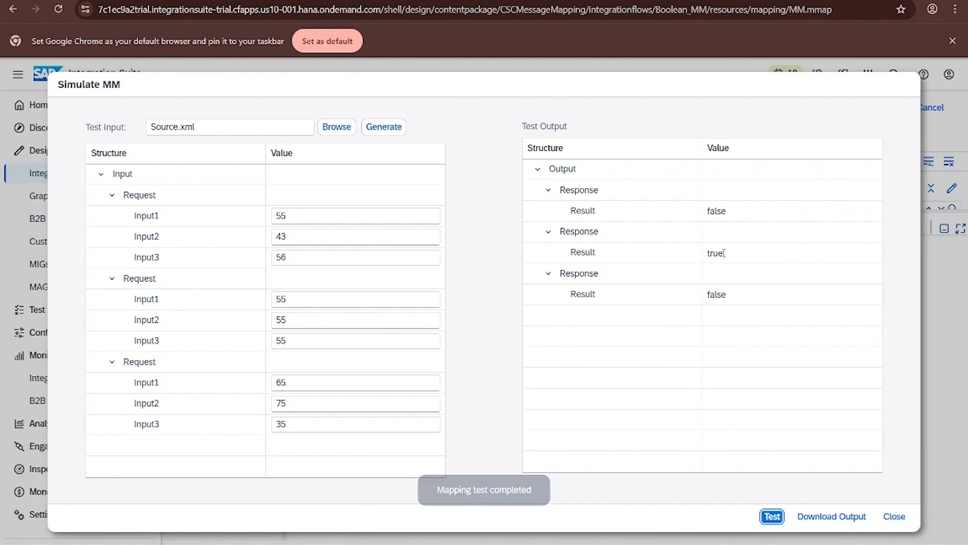
click(894, 516)
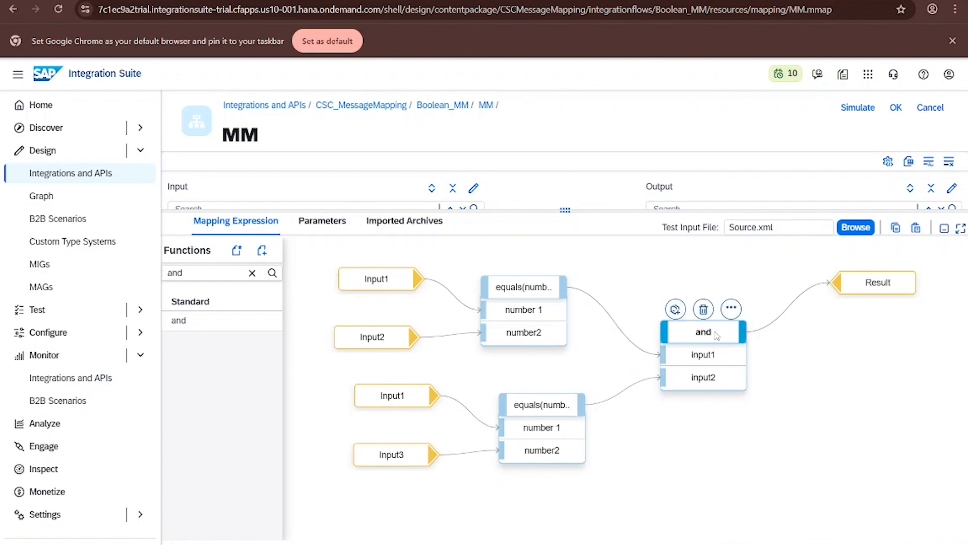
- Replace the and function with an or function fed by both equals outputs and connect its output to Result
click(705, 309)
click(252, 274)
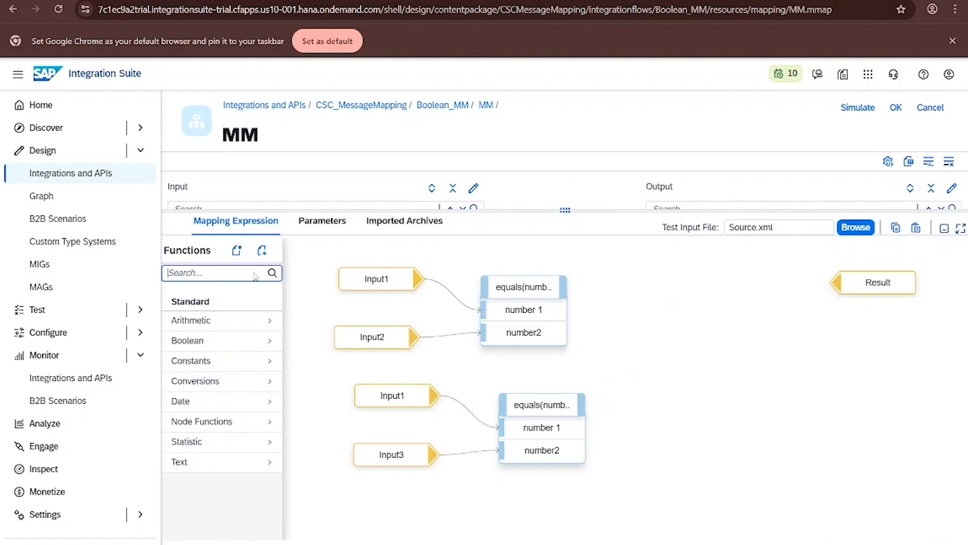
text(or)
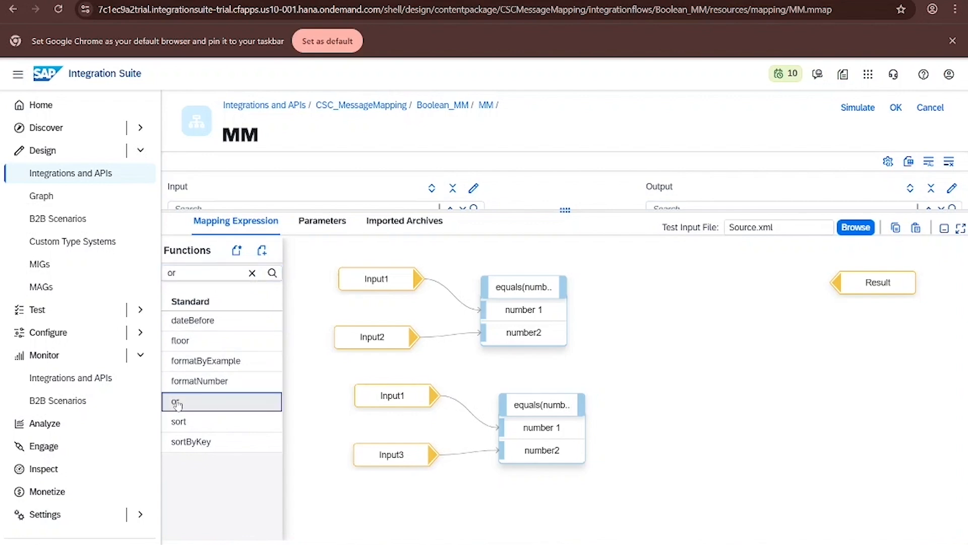
drag(175, 401, 681, 310)
mouse_move(563, 290)
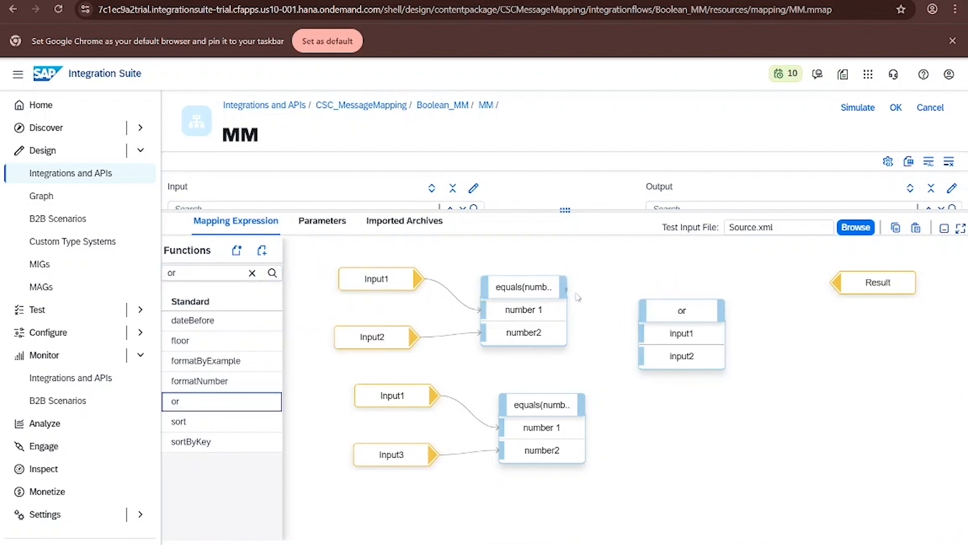
drag(565, 289, 639, 333)
drag(581, 407, 639, 355)
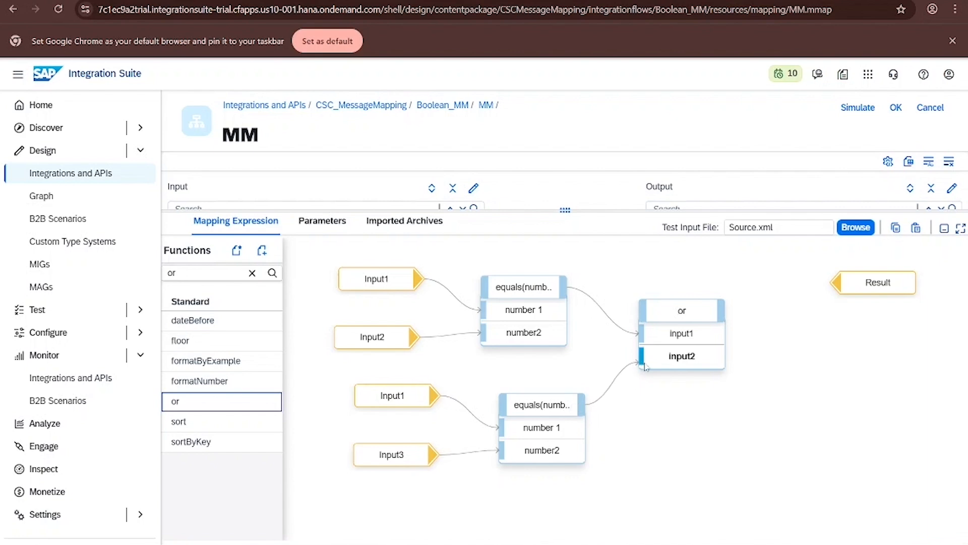
drag(722, 316, 834, 282)
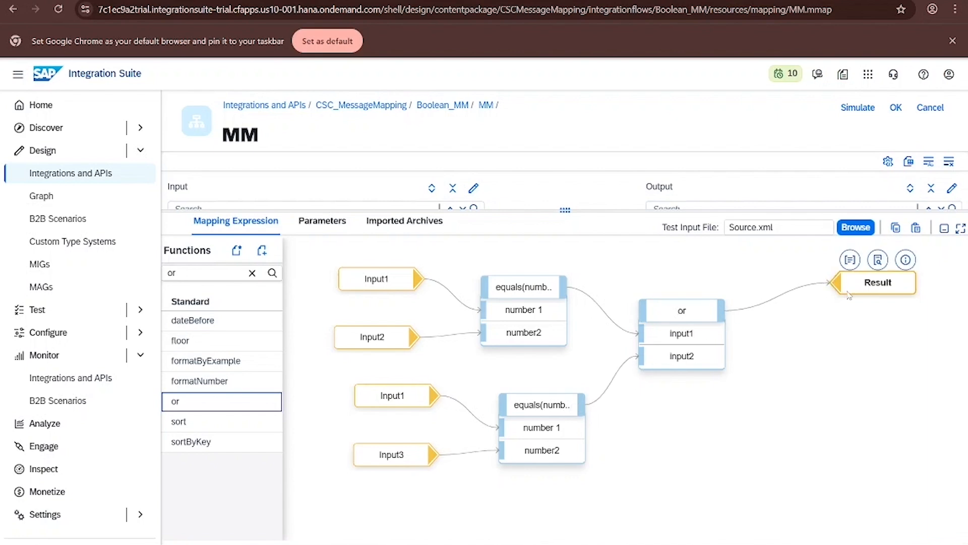
drag(682, 309, 717, 308)
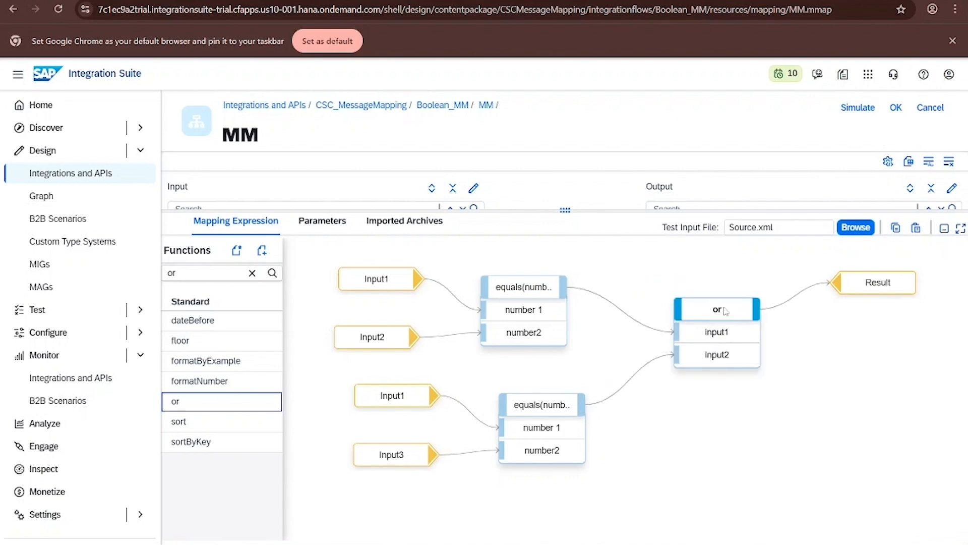
- Simulate the or mapping with the Source.xml test input
click(858, 107)
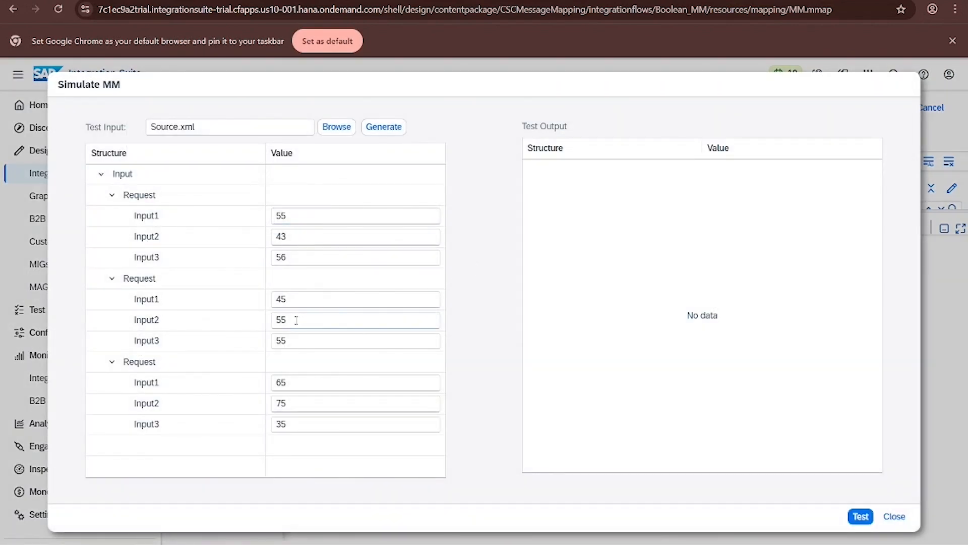
click(295, 299)
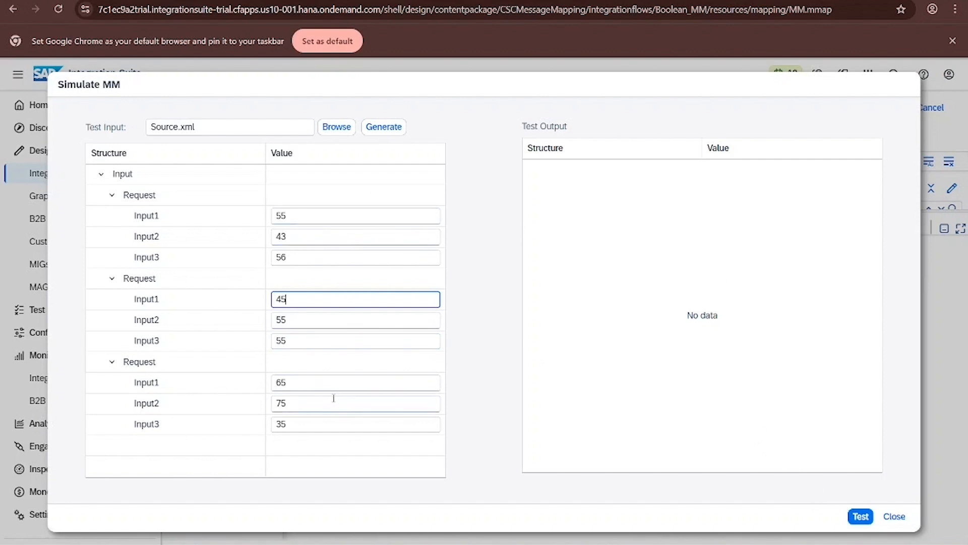
click(860, 516)
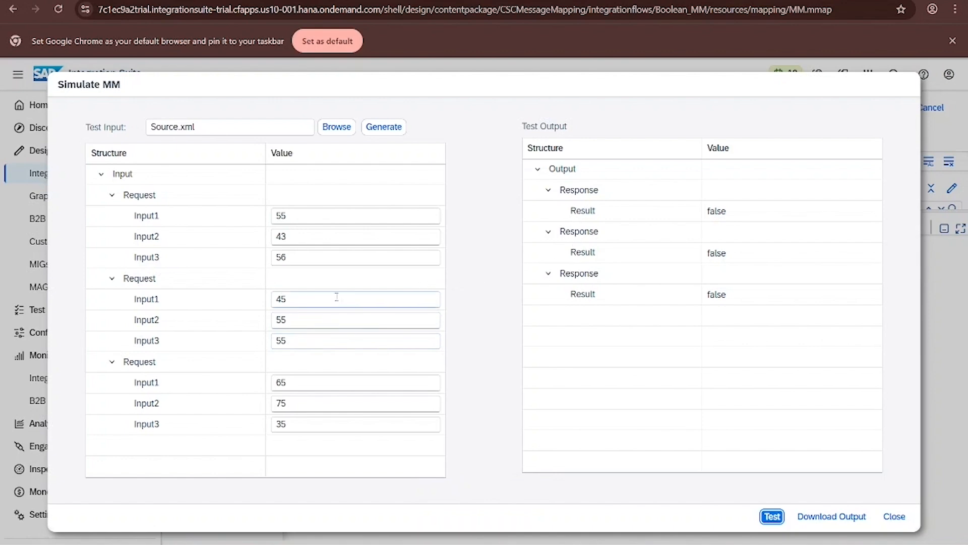
- Set the second request's Input2 to 65 and Input1 to 55, rerun the test, and close the simulation
click(289, 321)
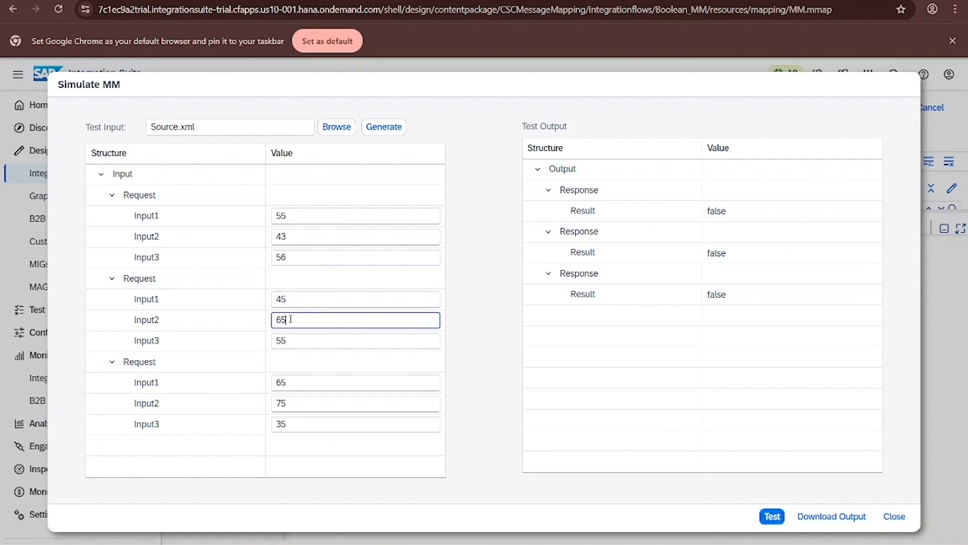
click(290, 299)
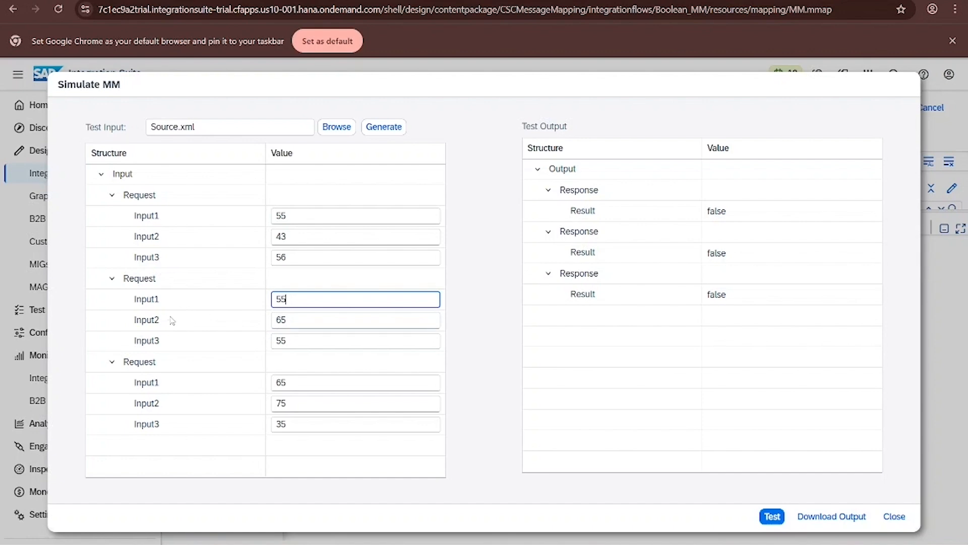
click(768, 517)
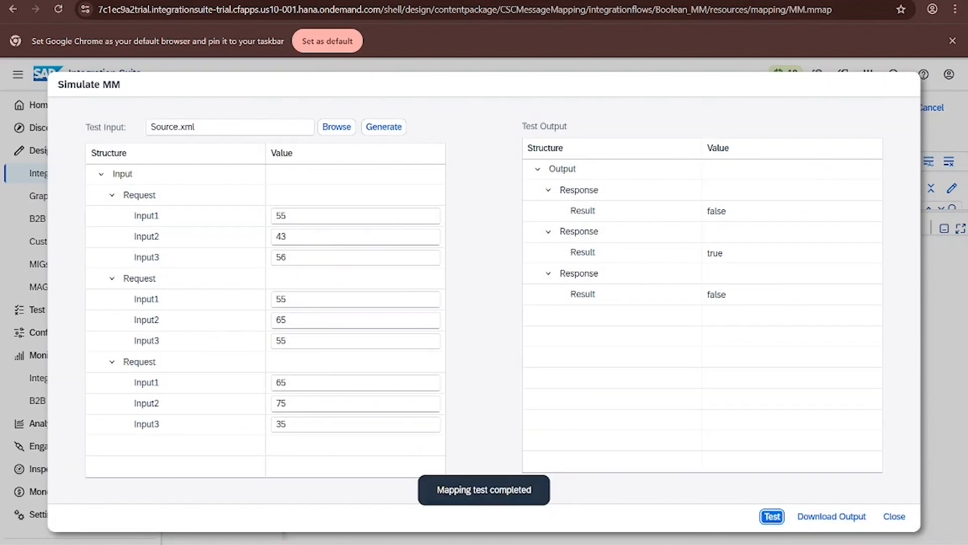
click(894, 516)
- Delete the or function and add a new and function fed by both equals outputs
click(690, 313)
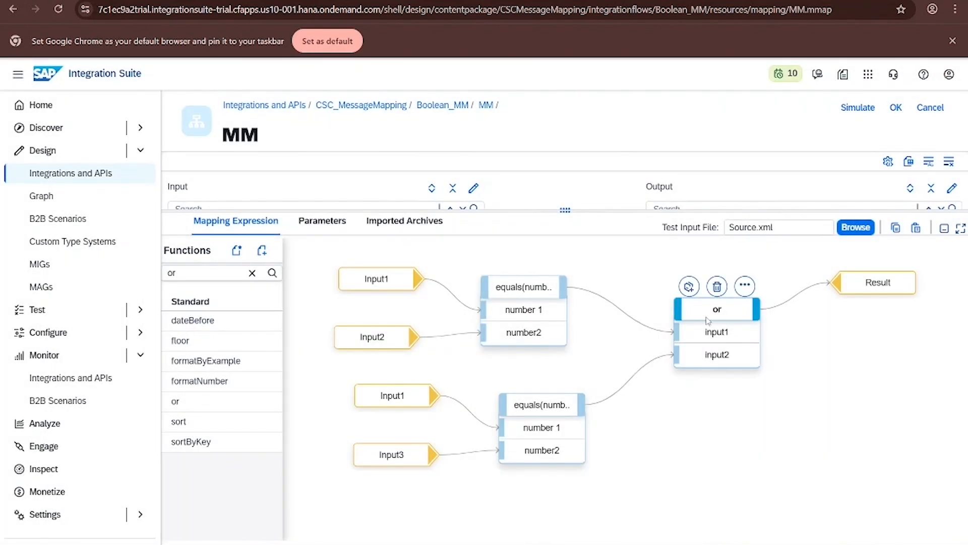
click(717, 288)
drag(878, 282, 923, 283)
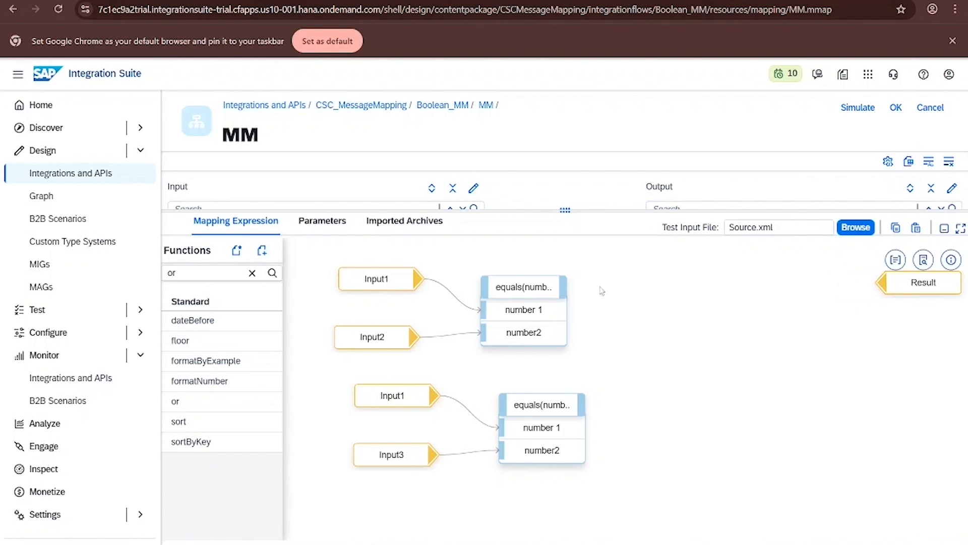
click(252, 274)
text(and)
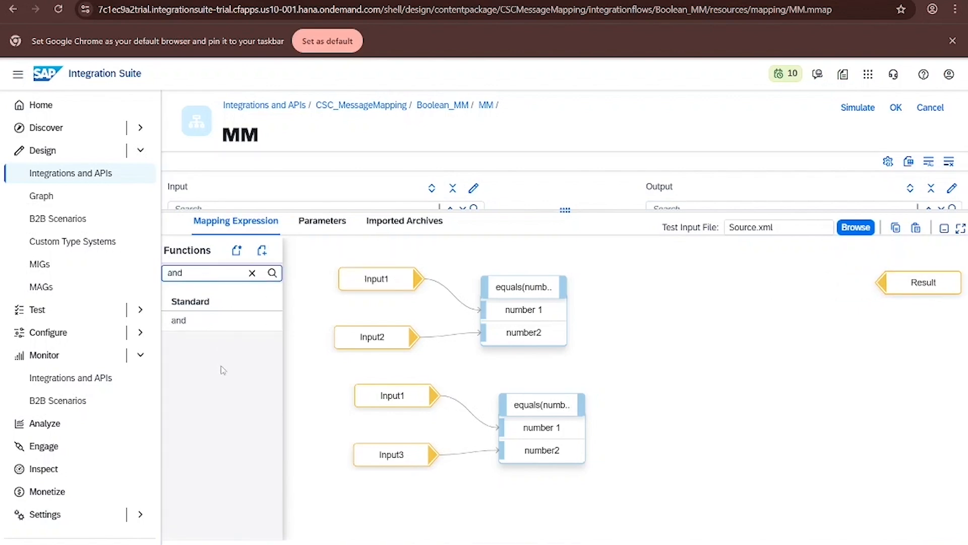
drag(178, 321, 651, 303)
drag(565, 287, 616, 327)
drag(586, 399, 617, 355)
drag(589, 404, 613, 349)
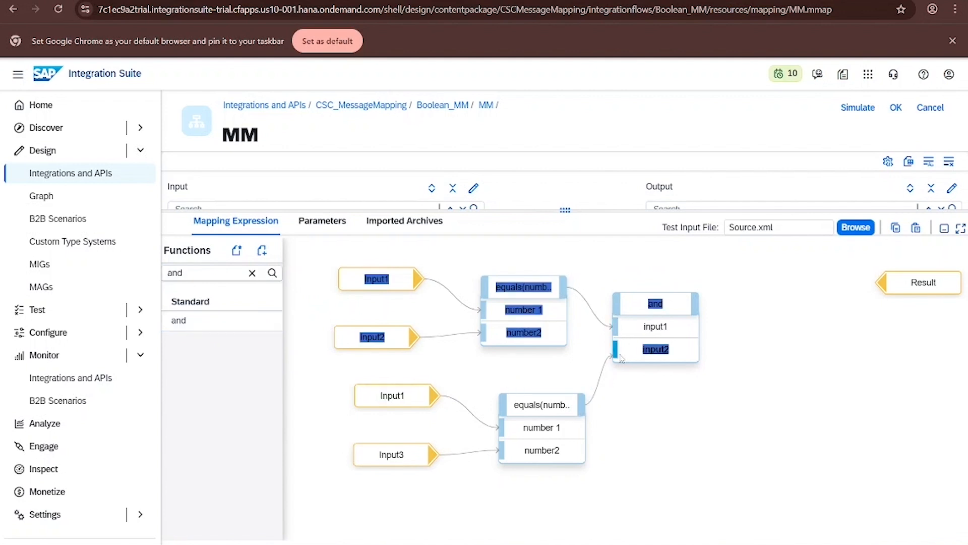
- Add a not function taking the and output and connect its output to Result
click(252, 272)
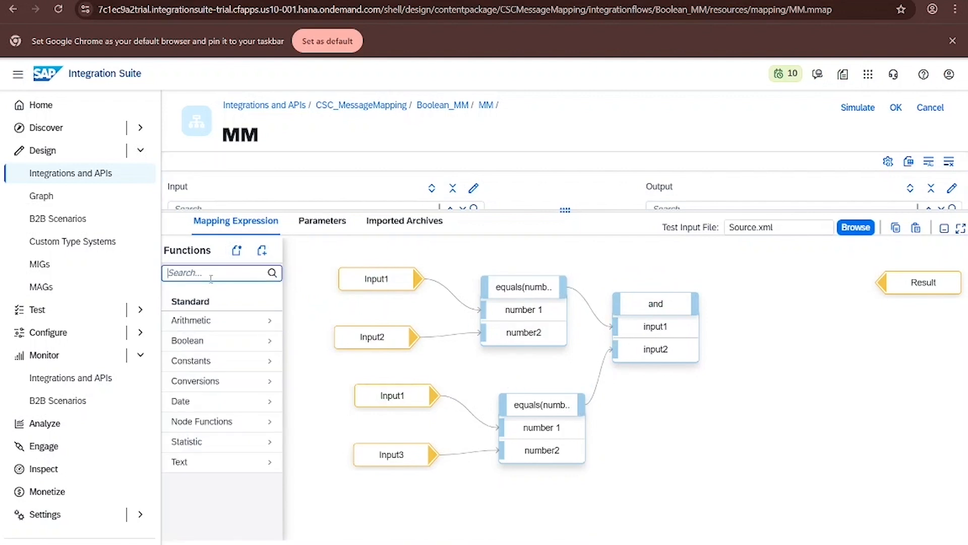
text(not)
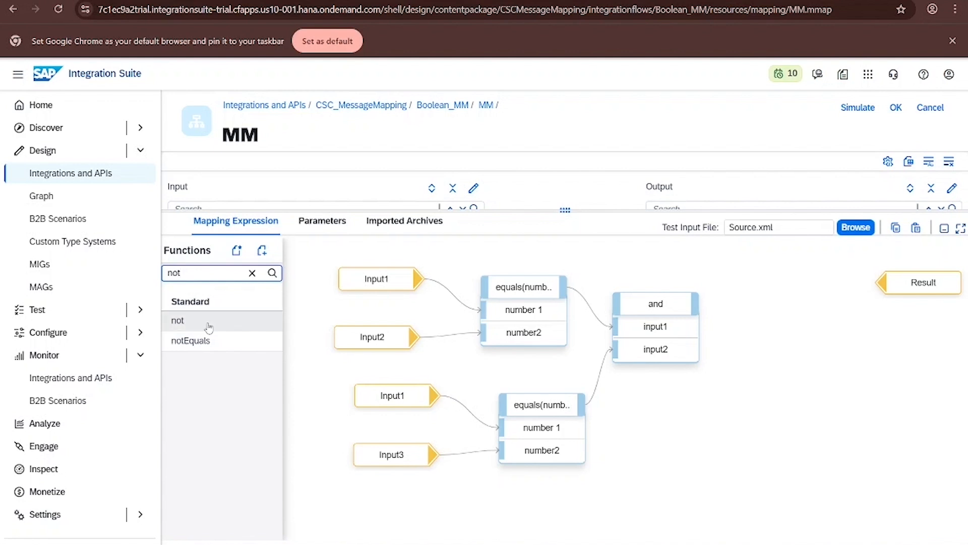
drag(202, 323, 793, 303)
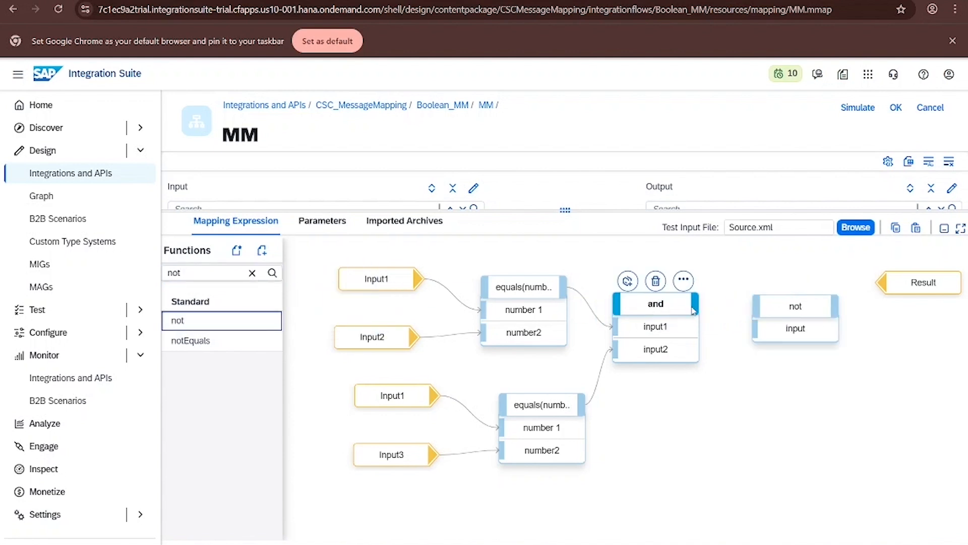
click(795, 306)
drag(701, 305, 765, 333)
click(766, 333)
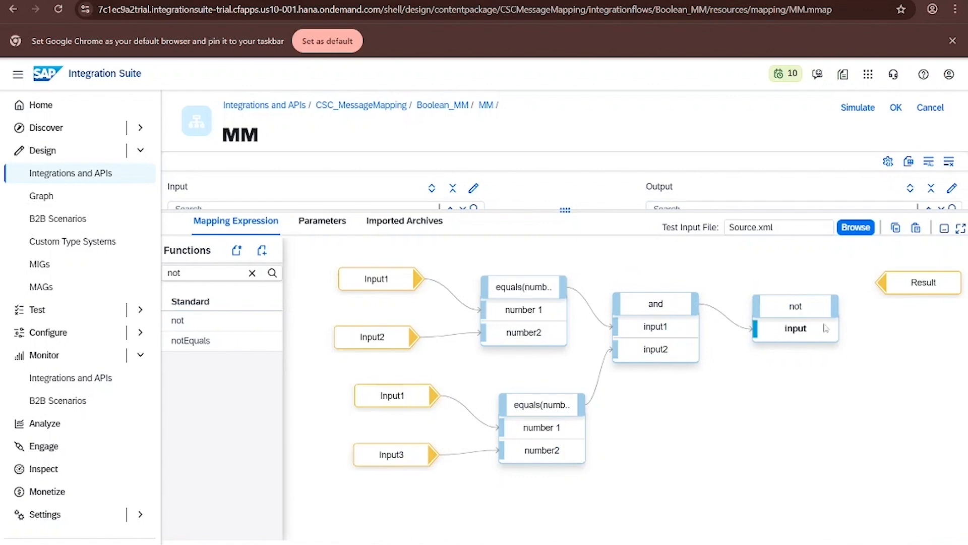
drag(840, 306, 875, 281)
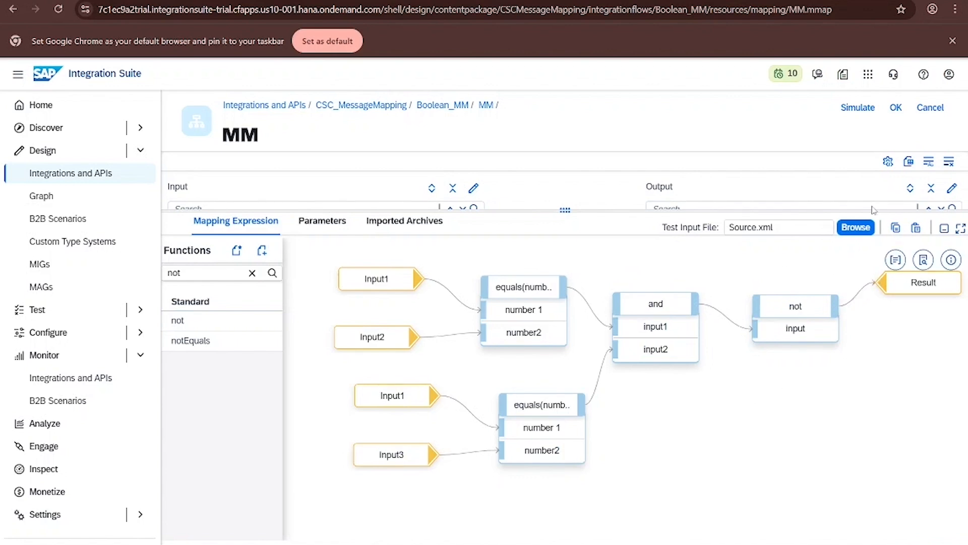
- Display the message queue of the and function
click(858, 108)
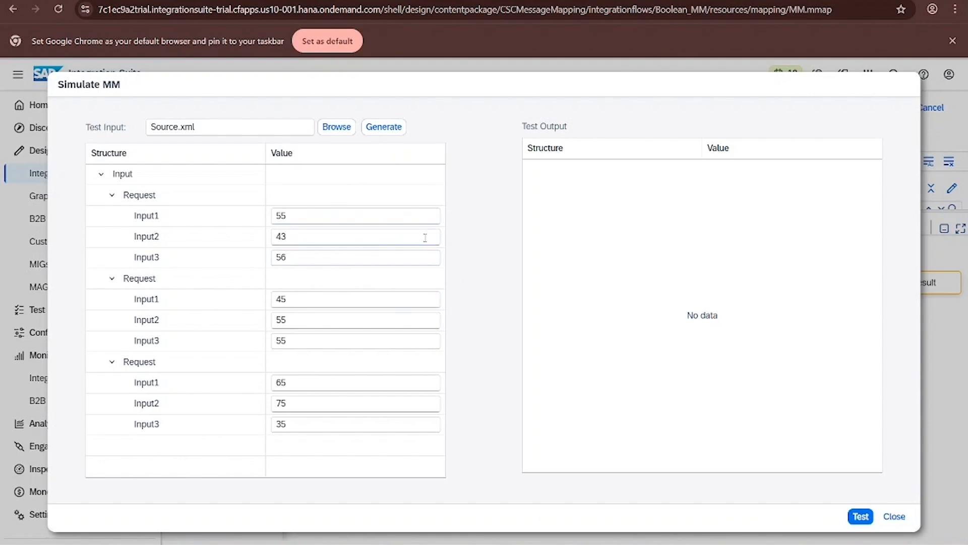
click(894, 516)
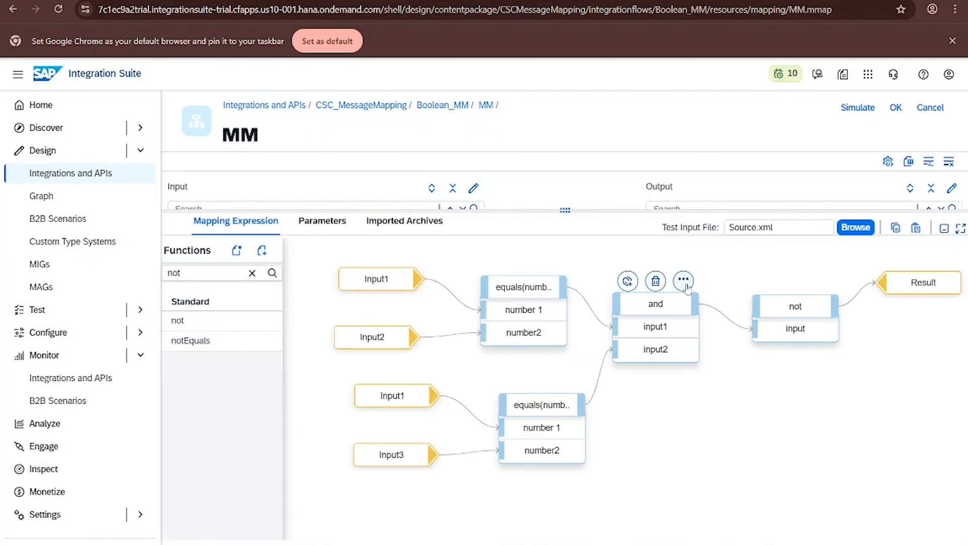
click(684, 280)
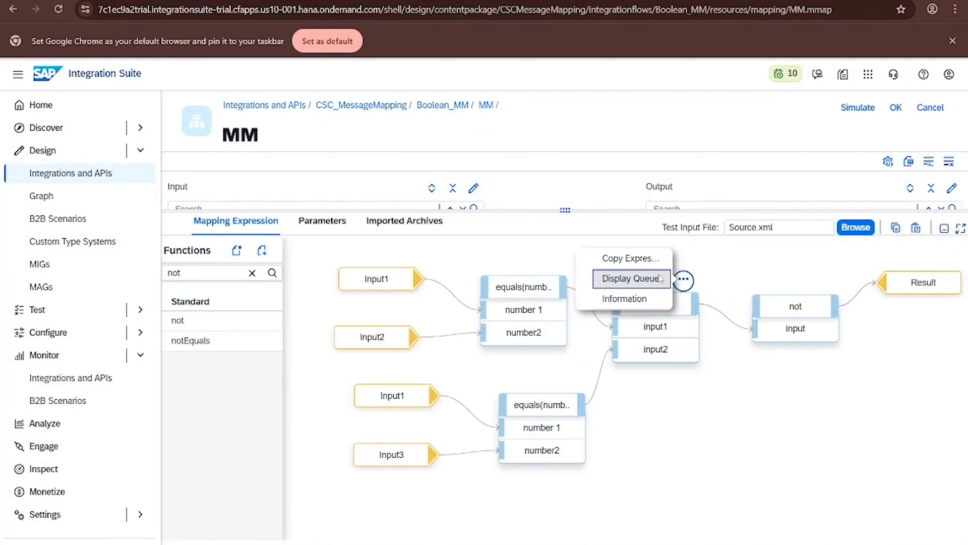
click(628, 279)
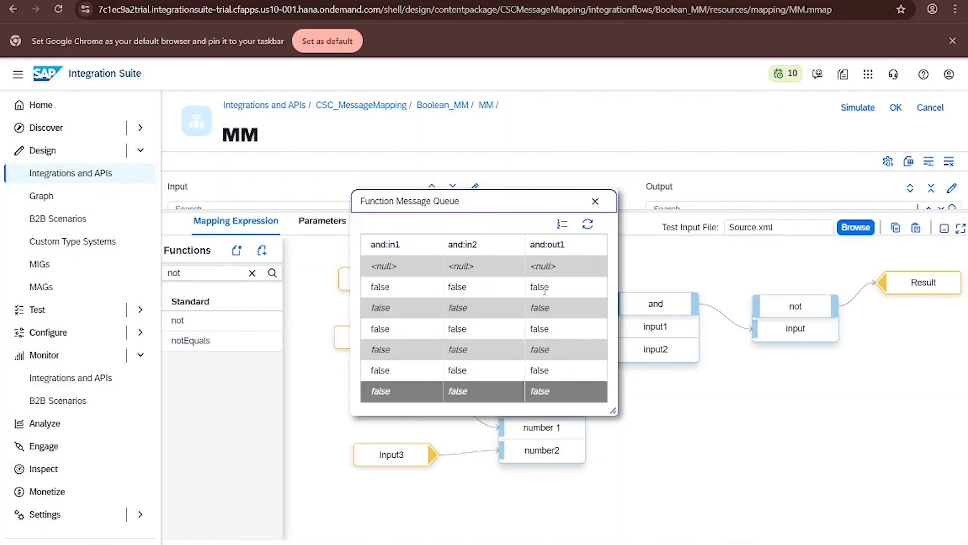
click(596, 201)
- Display the message queue of the not function
click(796, 306)
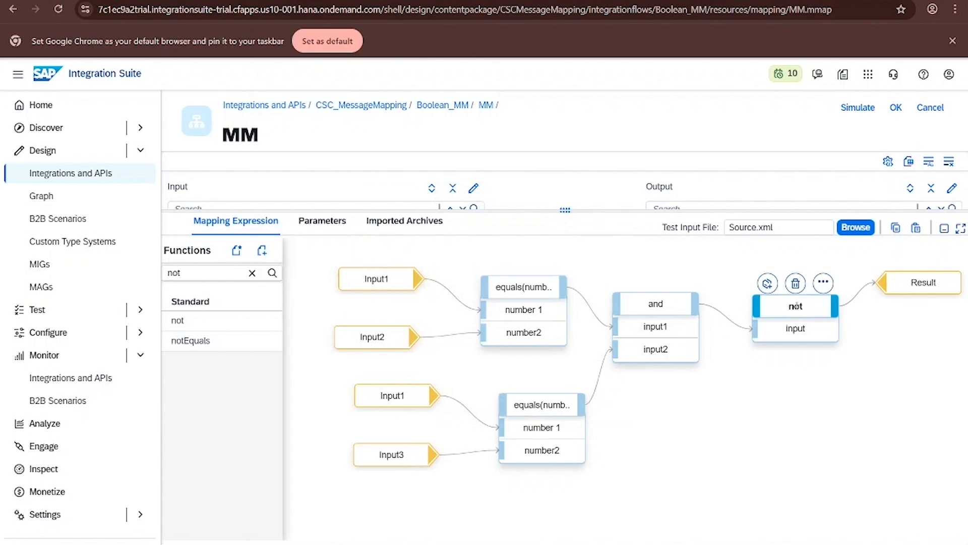
click(823, 283)
click(771, 277)
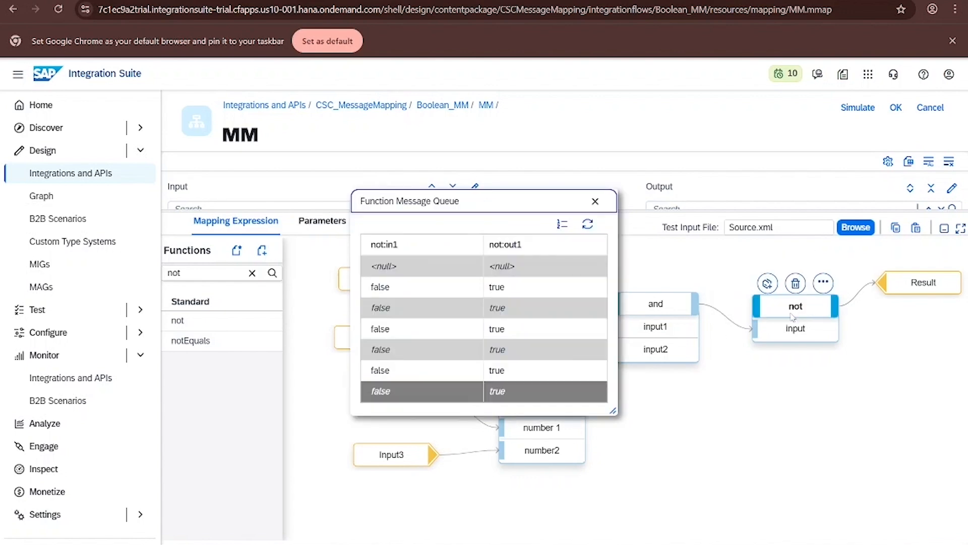
click(595, 201)
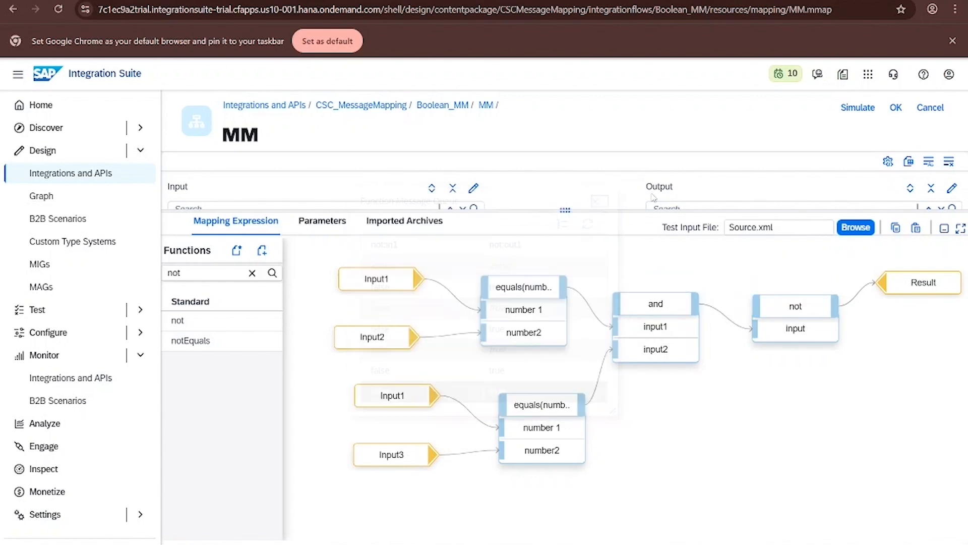
- Simulate the mapping with the Source.xml test input
click(857, 108)
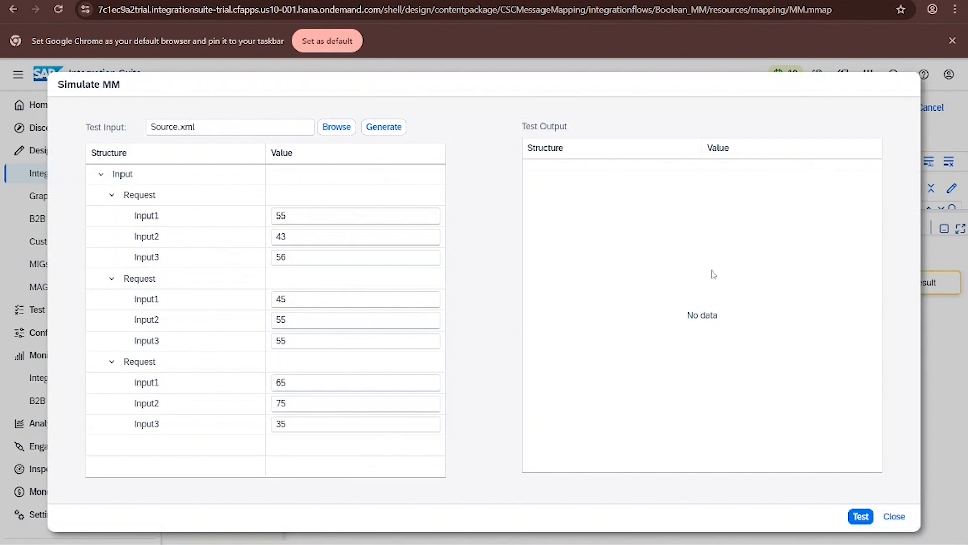
click(861, 516)
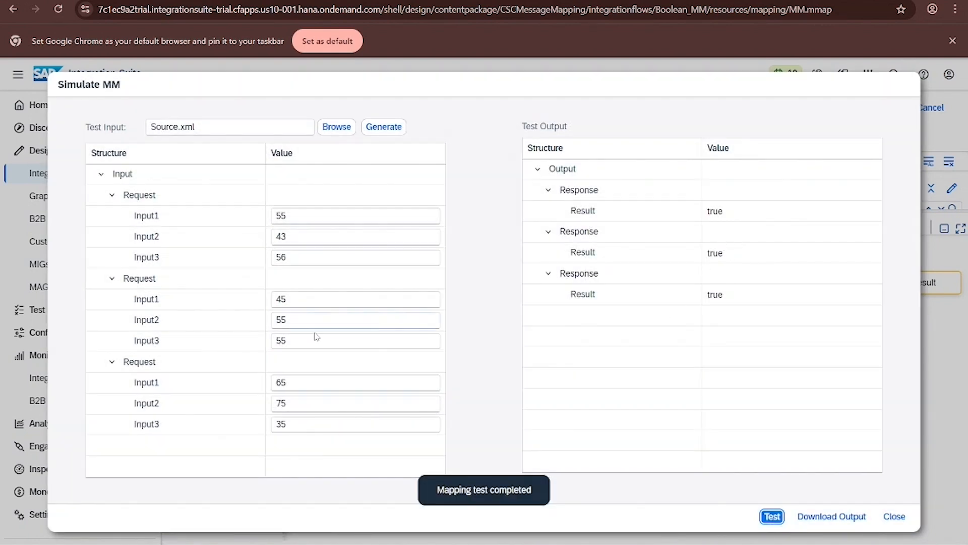
- Set the second request's Input1 to 55, rerun the test, and close the simulation
click(298, 299)
key(BackSpace)
key(BackSpace)
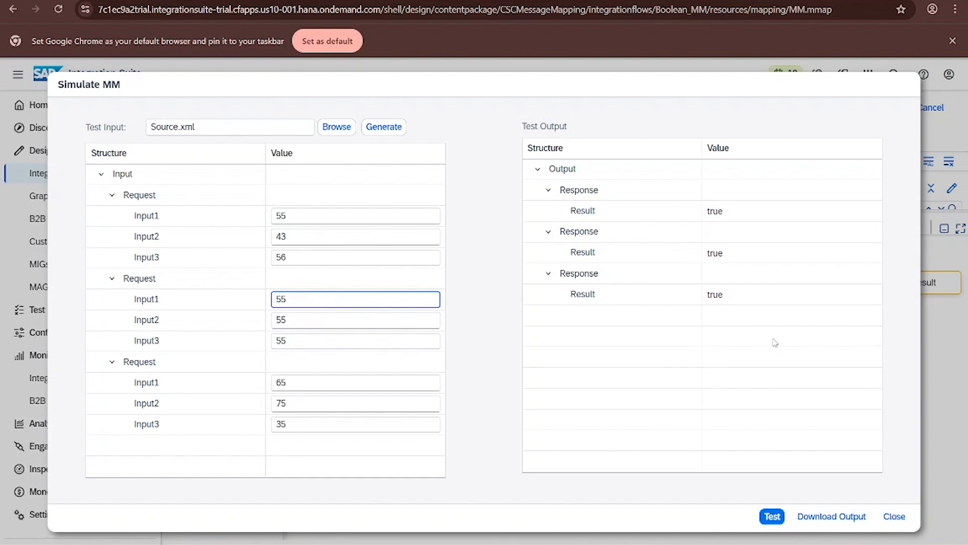
click(772, 517)
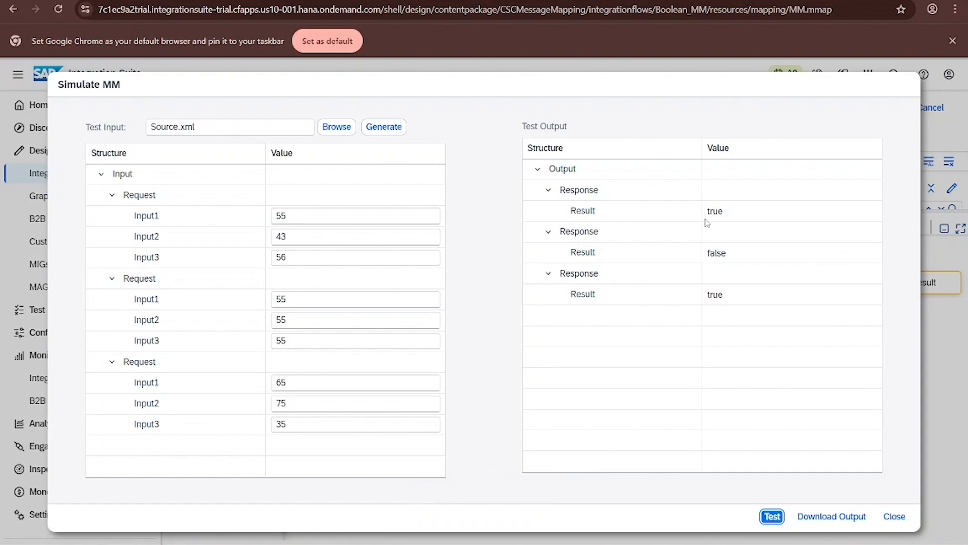
click(889, 520)
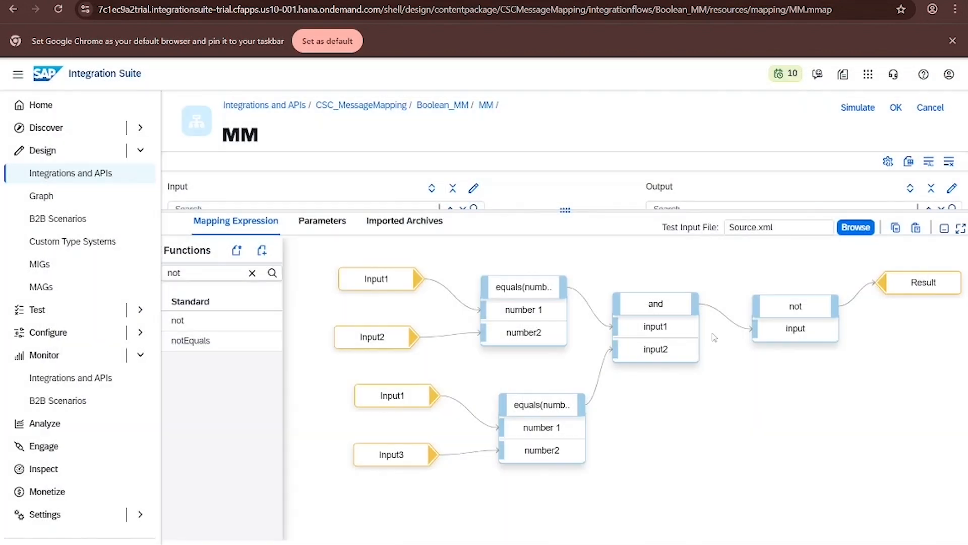
- Delete the and function and the not function from the mapping expression
click(671, 318)
click(665, 324)
click(658, 304)
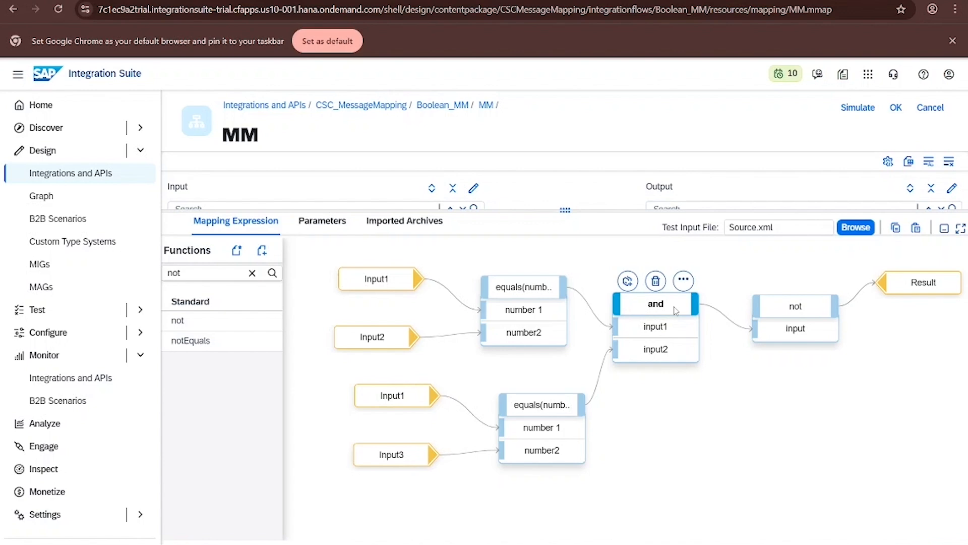
click(656, 281)
click(757, 306)
click(795, 283)
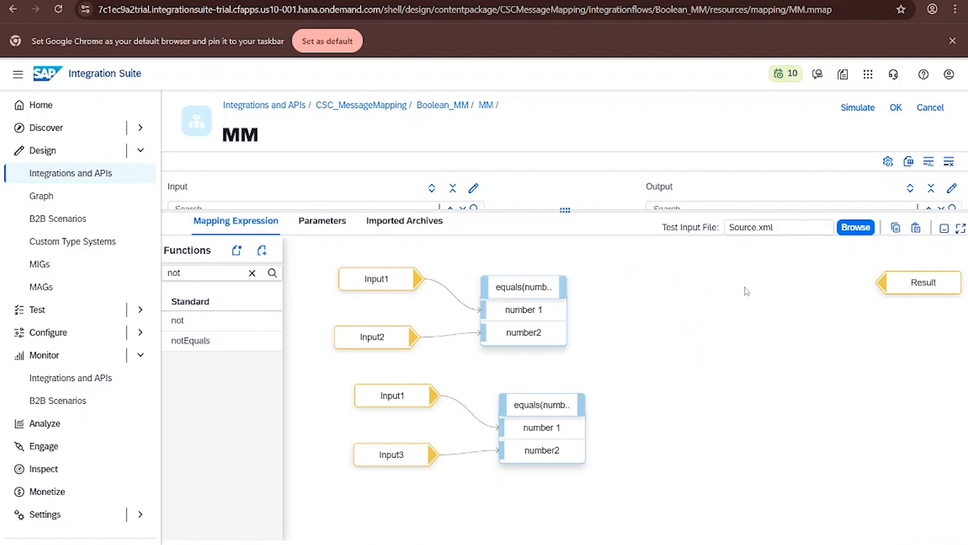
- Add an equals(boolean) function fed by both equals(number) outputs and connect it to Result
click(251, 272)
text(equ)
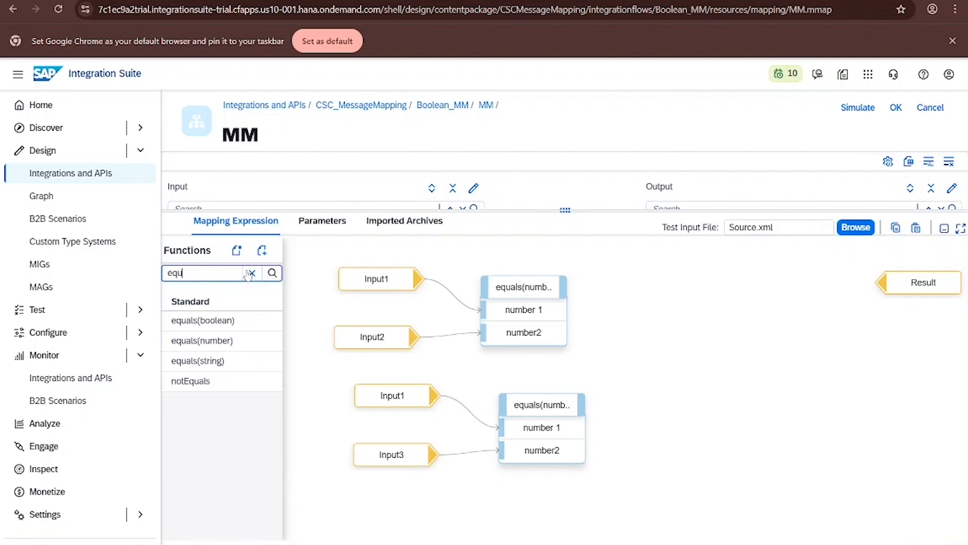
drag(237, 320, 692, 301)
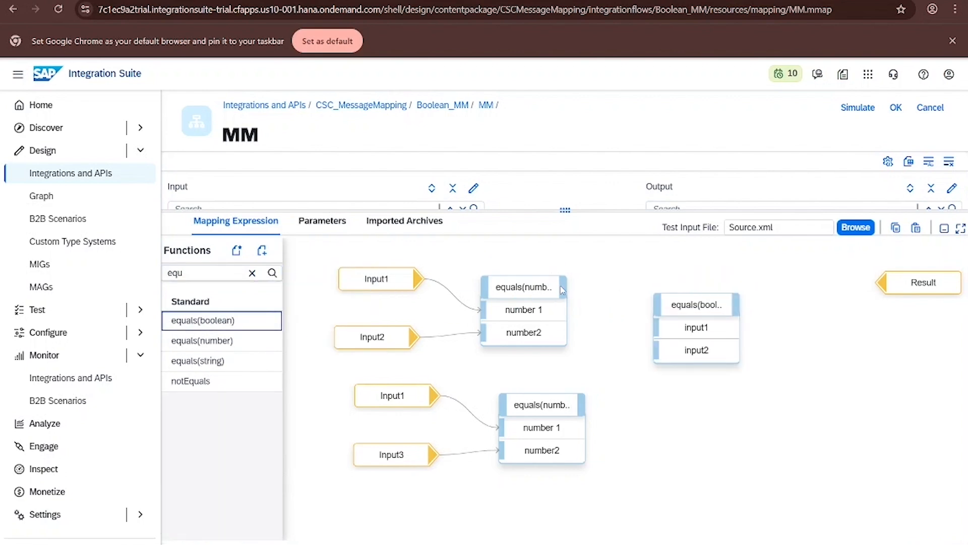
drag(566, 288, 656, 327)
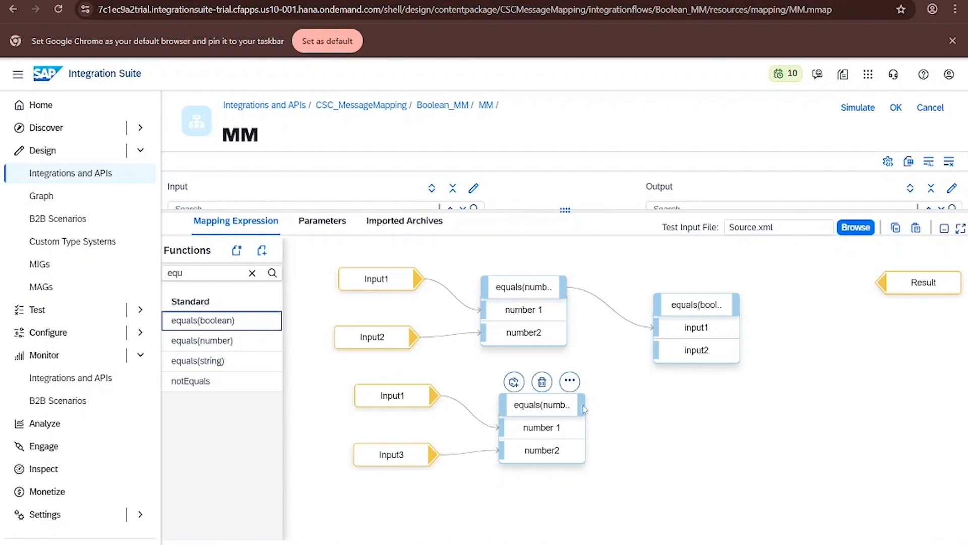
drag(583, 404, 658, 355)
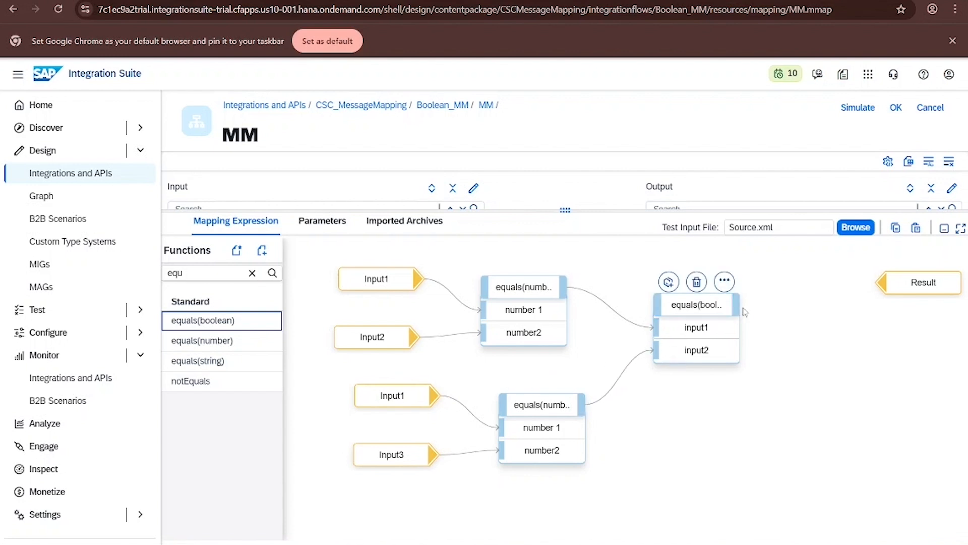
drag(894, 285, 814, 308)
drag(737, 304, 814, 309)
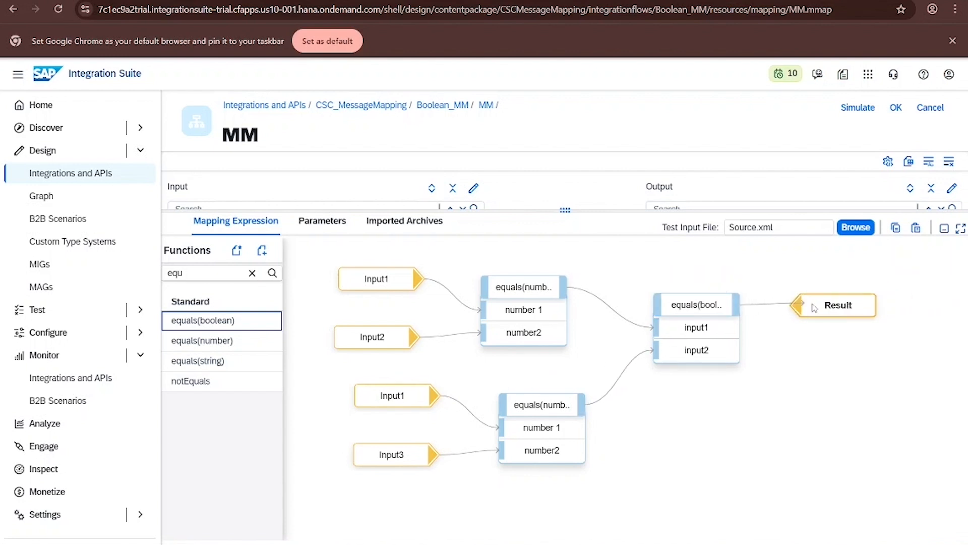
- Simulate with the first two requests' Input1 set to 25 and 55 and the third's Input3 to 65, run the test, and close
click(859, 108)
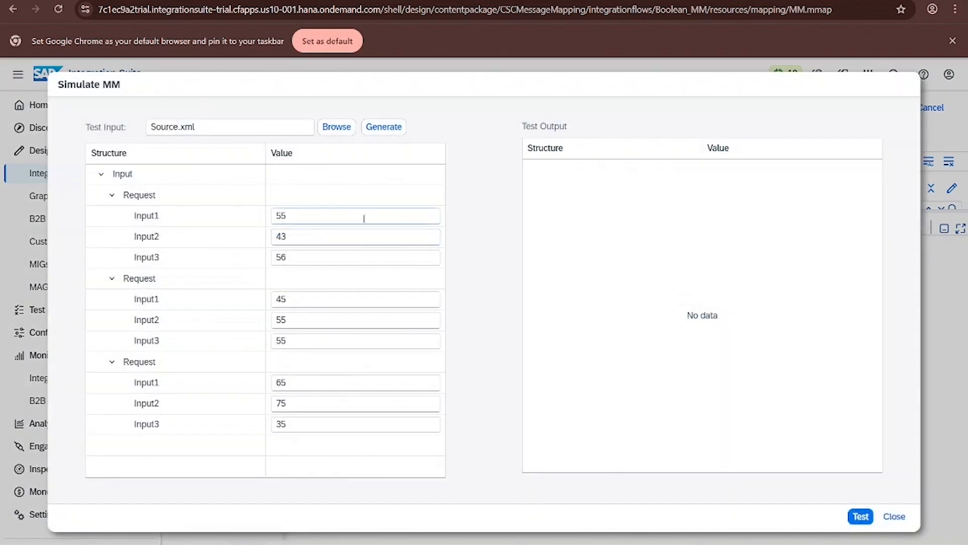
double_click(280, 215)
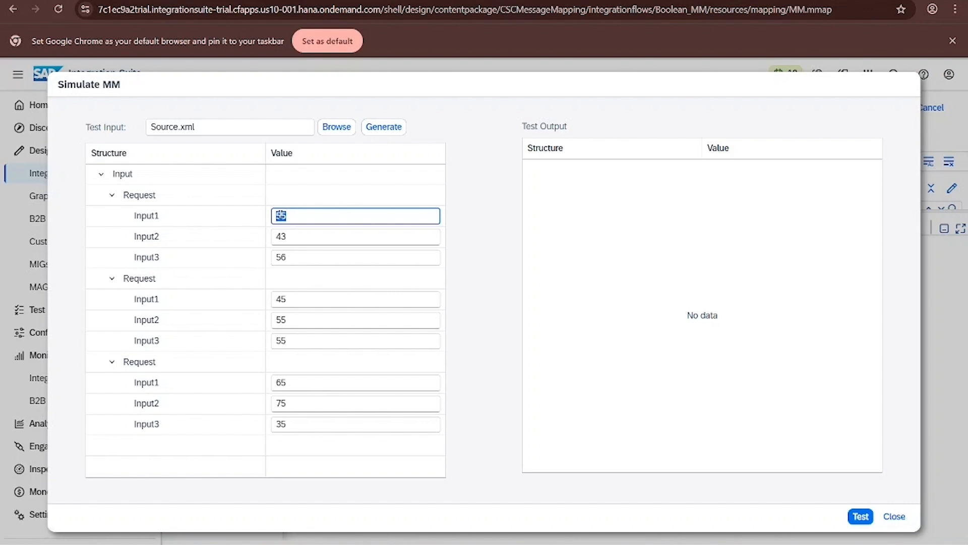
text(3)
double_click(284, 301)
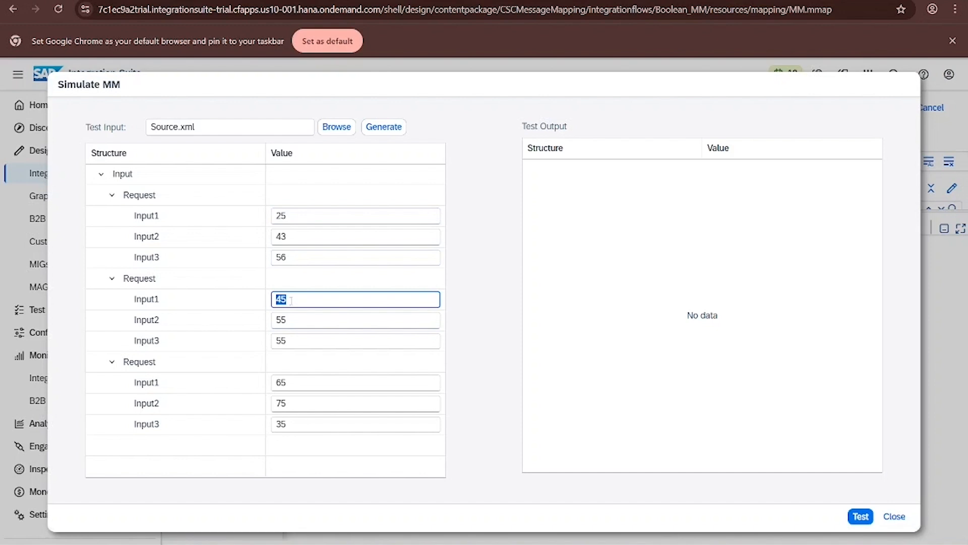
text(55)
double_click(283, 424)
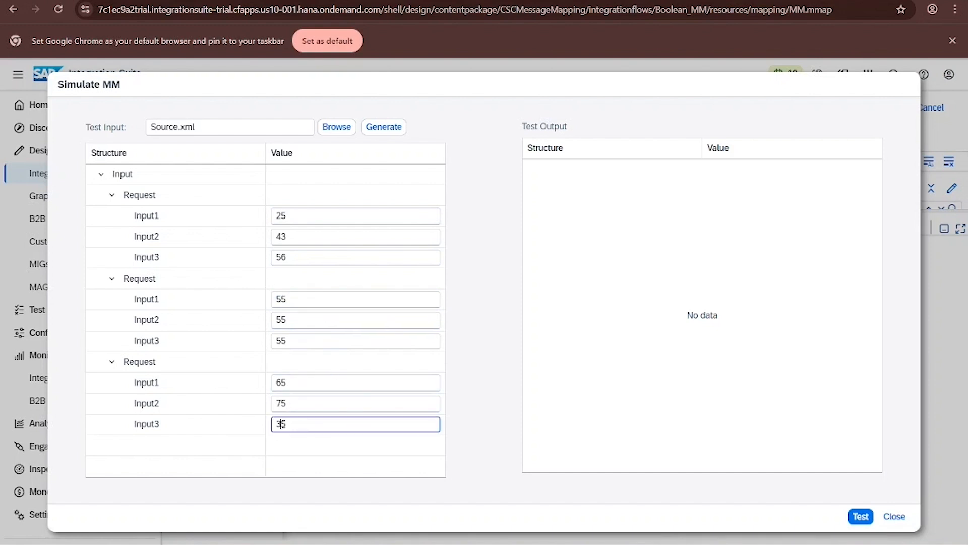
text(65)
click(314, 197)
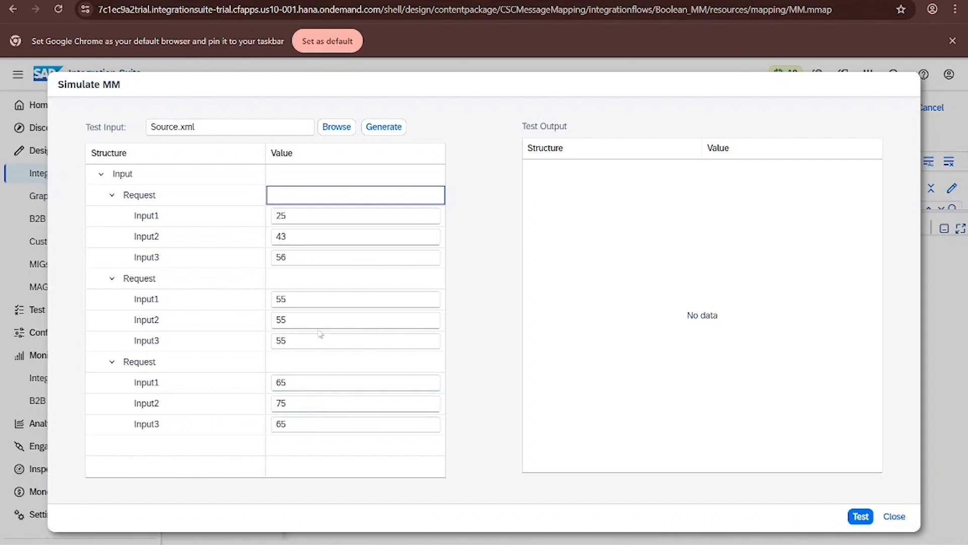
click(859, 515)
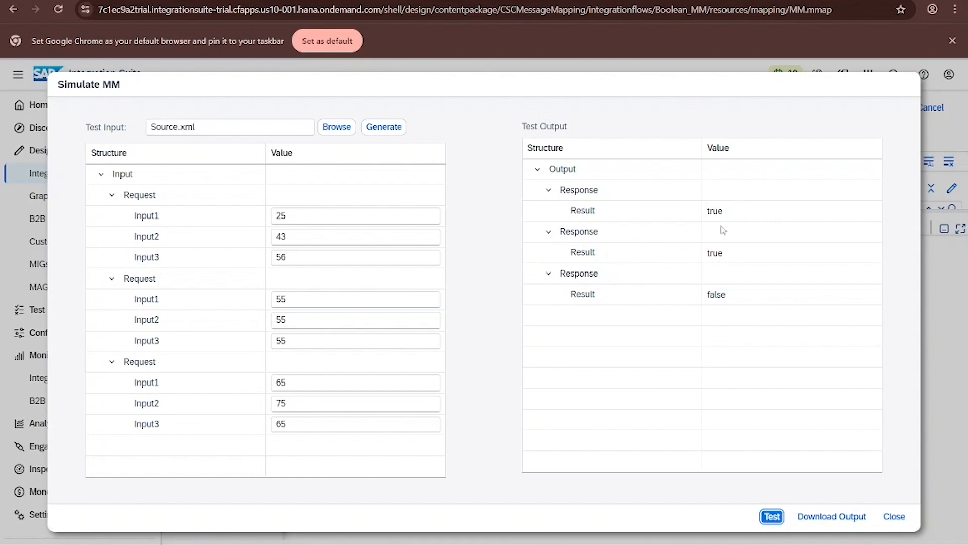
click(892, 515)
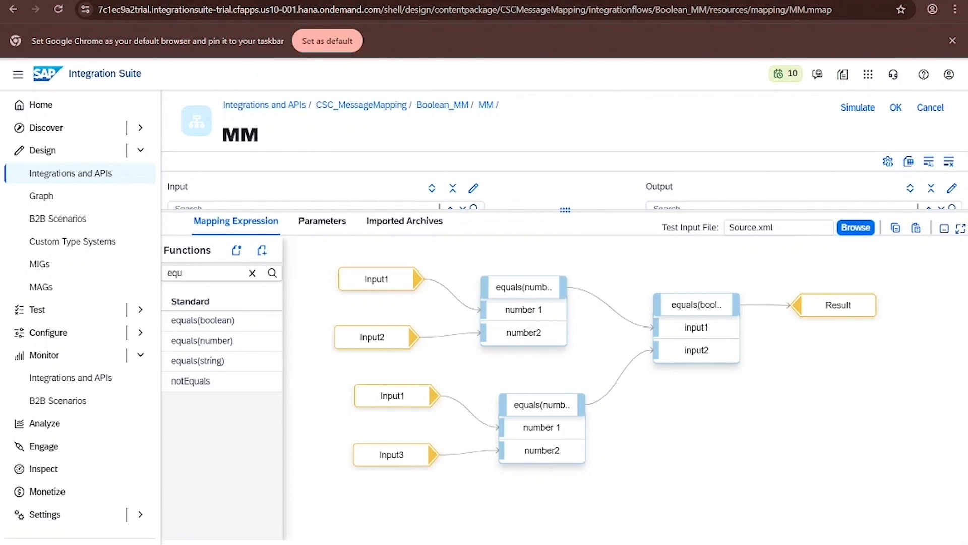
- Replace the equals(boolean) function with notEquals, fed by both equals(number) outputs and connected to Result
click(696, 304)
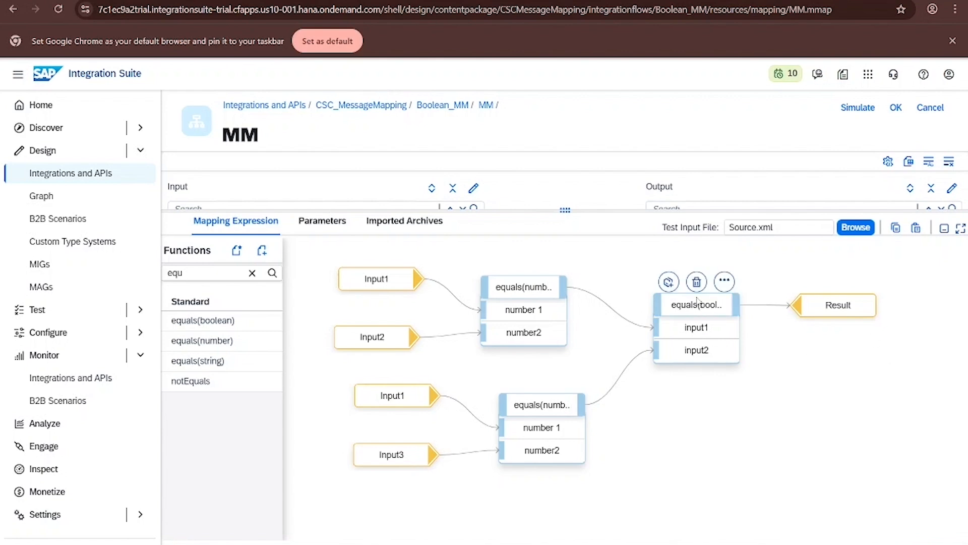
click(698, 283)
click(252, 273)
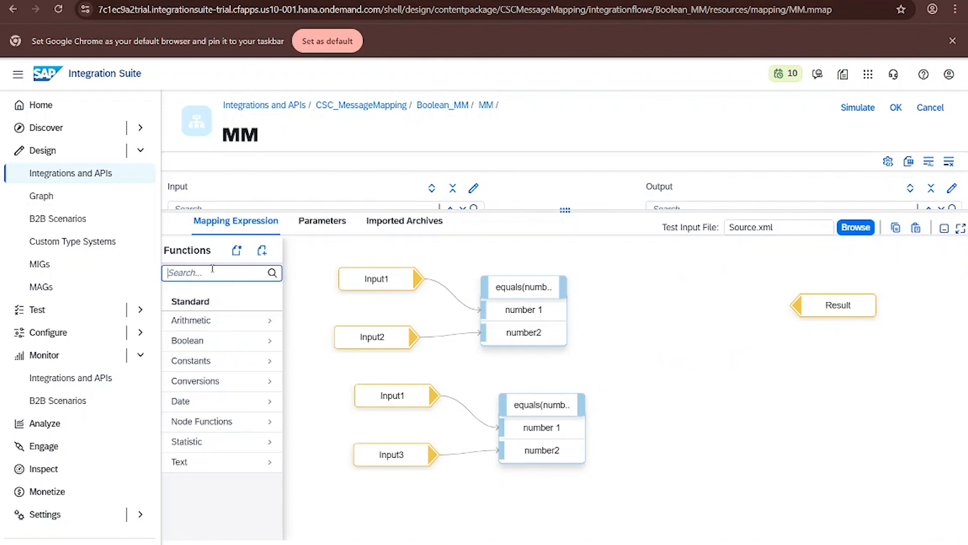
text(not)
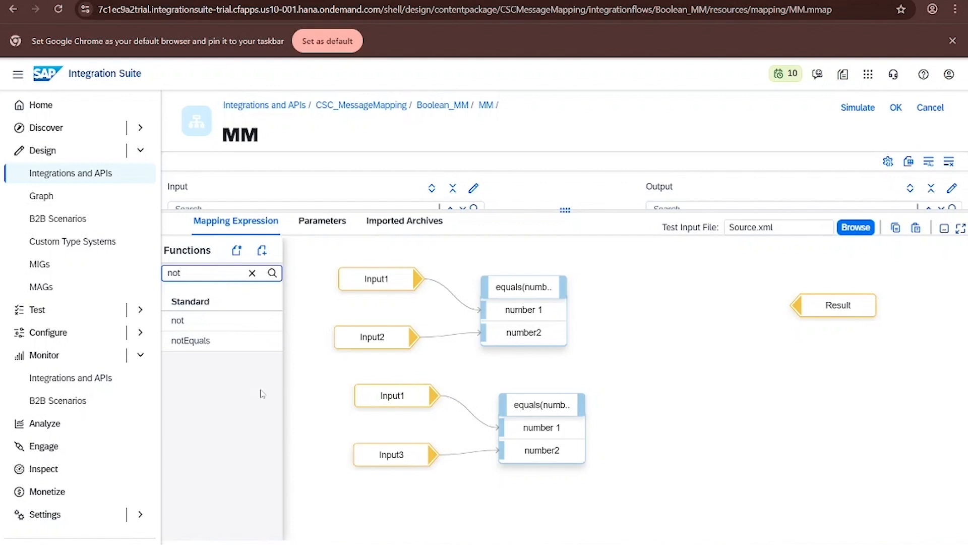
drag(194, 340, 621, 328)
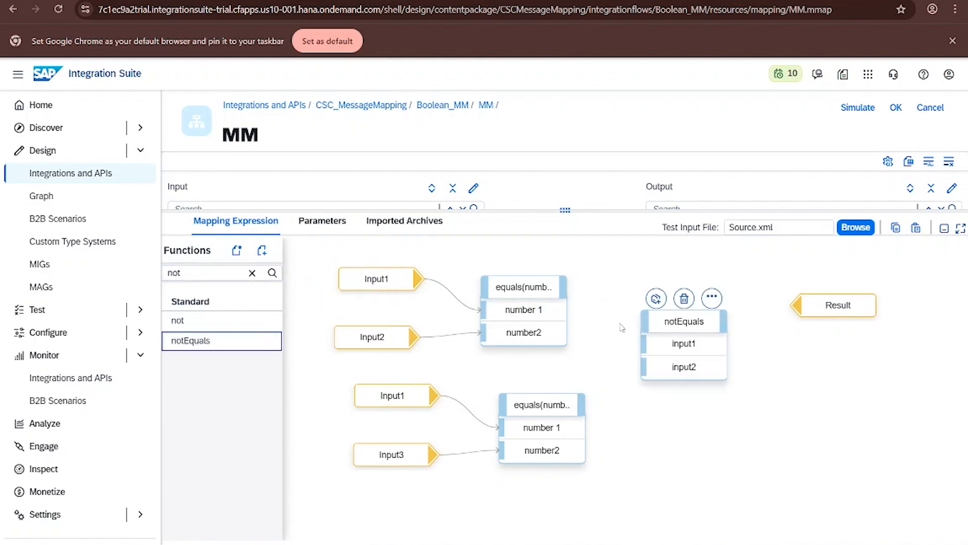
drag(566, 288, 640, 343)
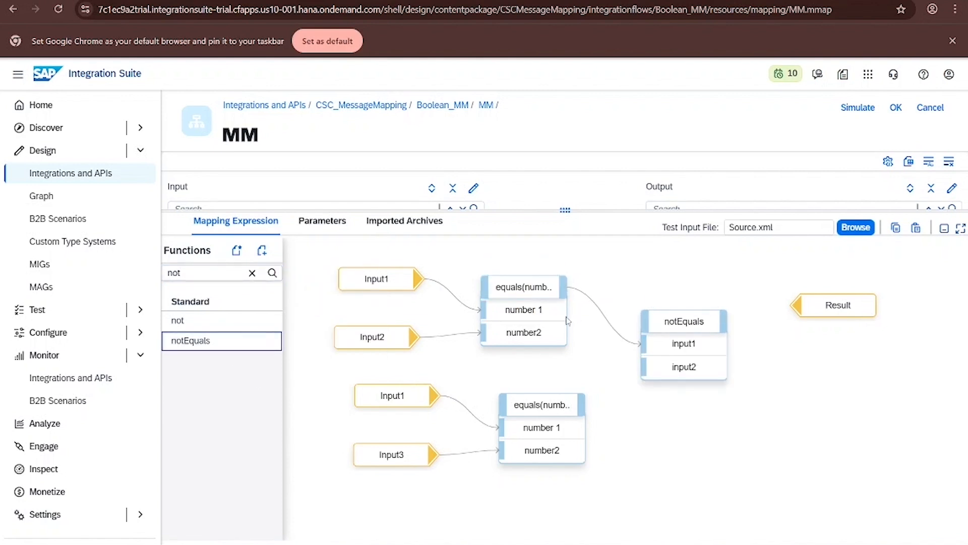
drag(584, 404, 642, 367)
drag(723, 322, 797, 305)
- Open the simulation and set the first request's Input1 to 45, Input2 to 35 and Input3 to 45
click(858, 108)
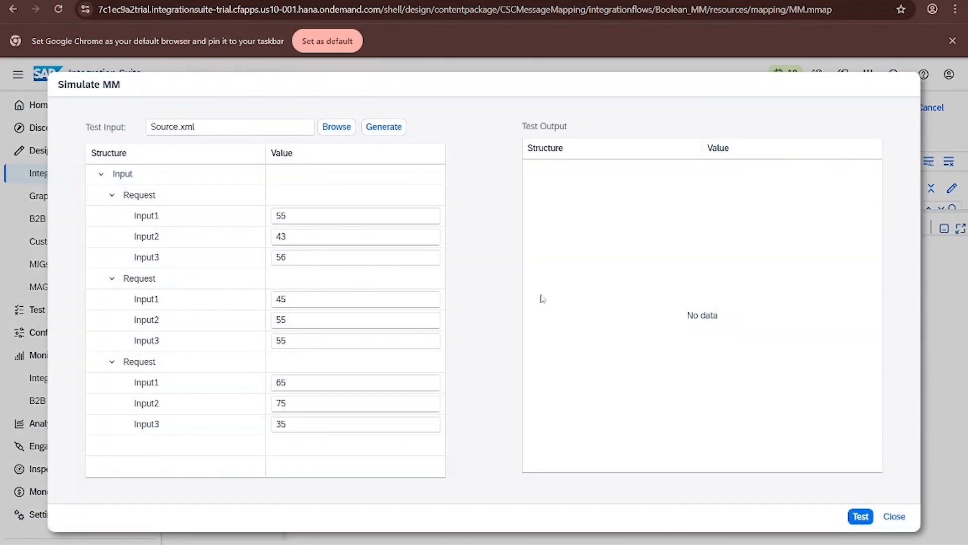
click(281, 215)
double_click(281, 215)
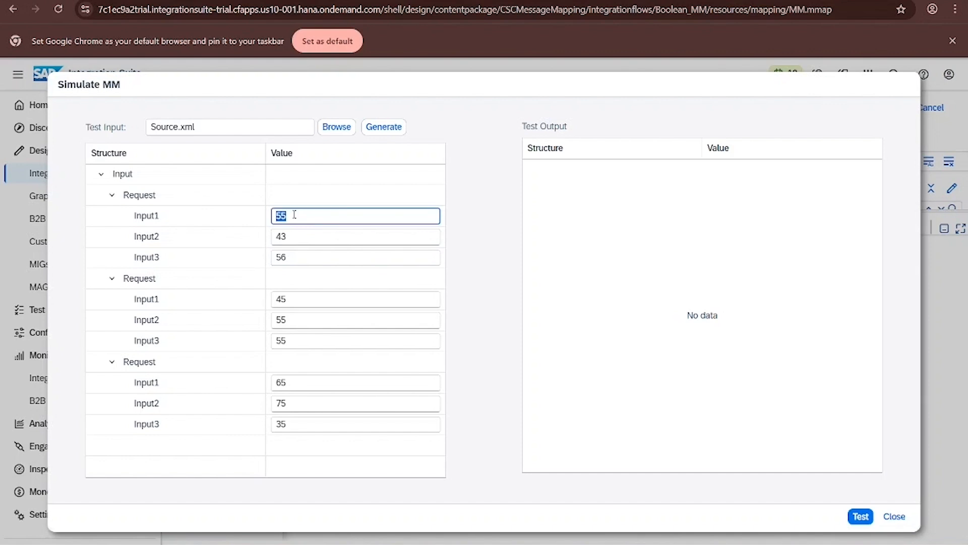
text(45)
double_click(290, 240)
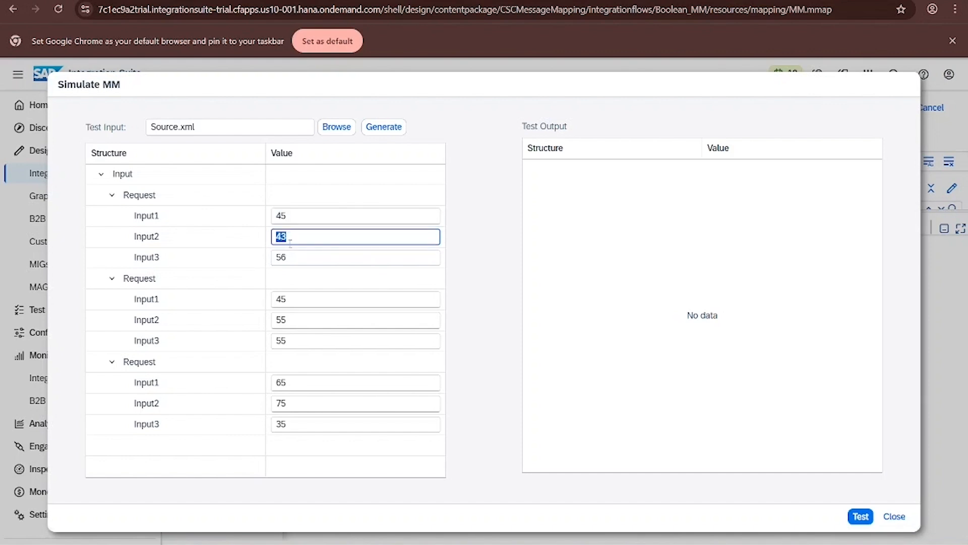
text(35)
key(Tab)
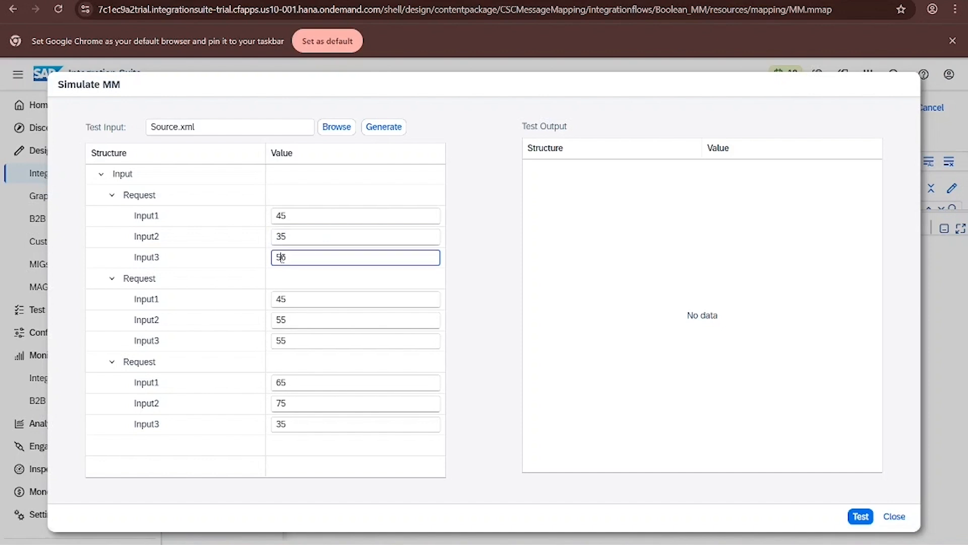
text(45)
- Set the second request's Input3 to 35, run the test, and close the simulation
double_click(280, 341)
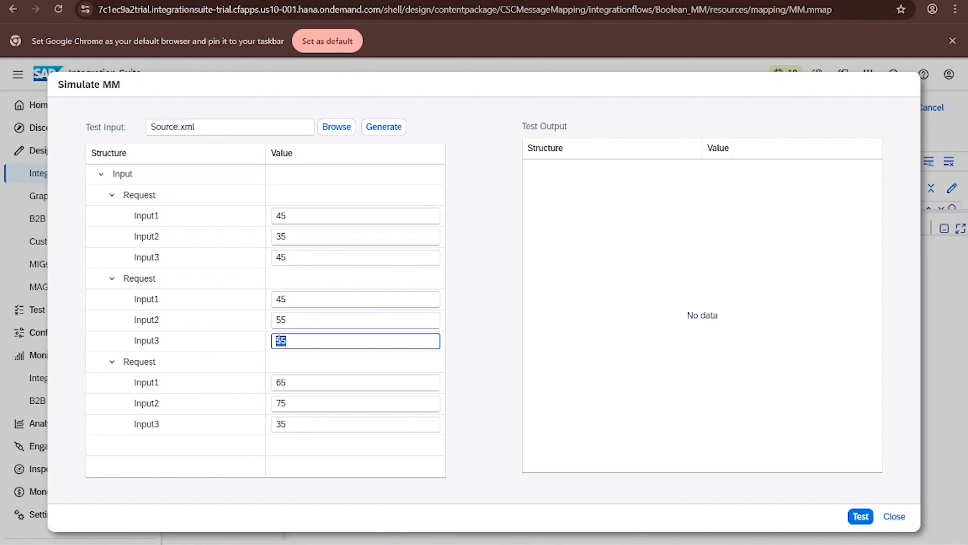
text(35)
click(853, 518)
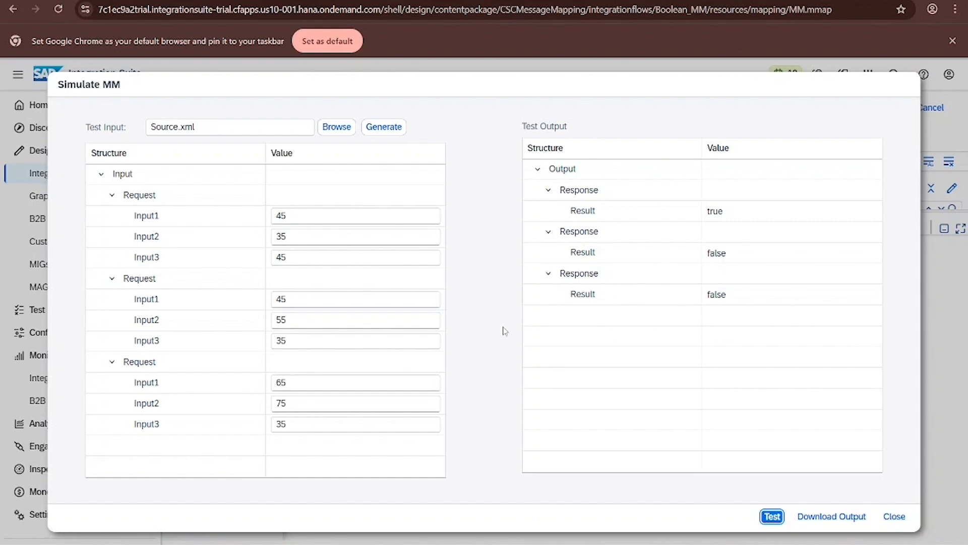
click(886, 520)
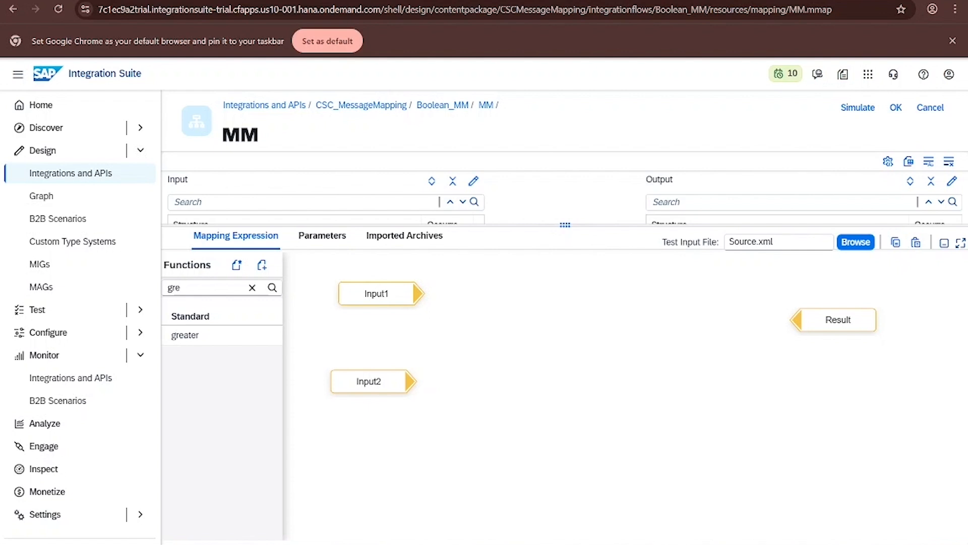
- Add a greater function comparing Input1 as number1 with Input2 as number2
drag(210, 337, 569, 315)
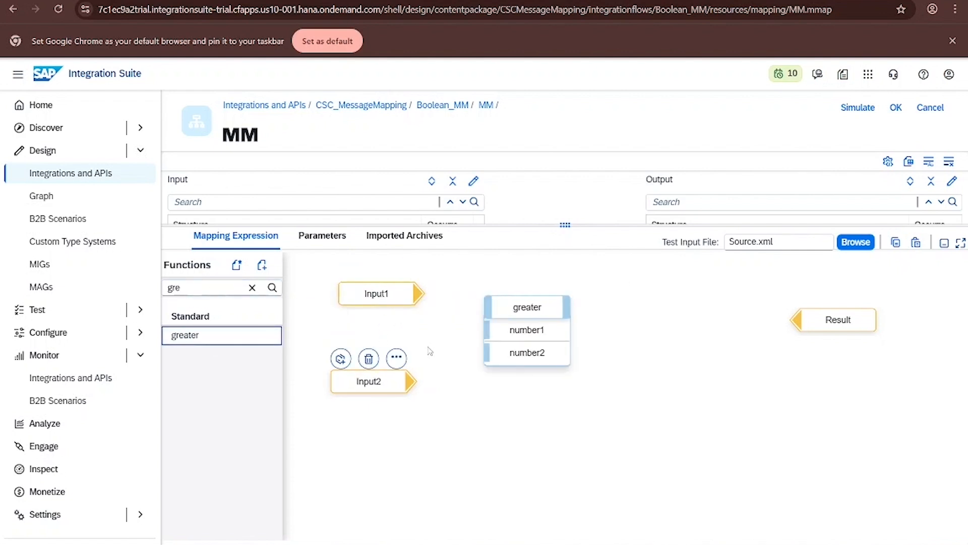
drag(419, 293, 486, 331)
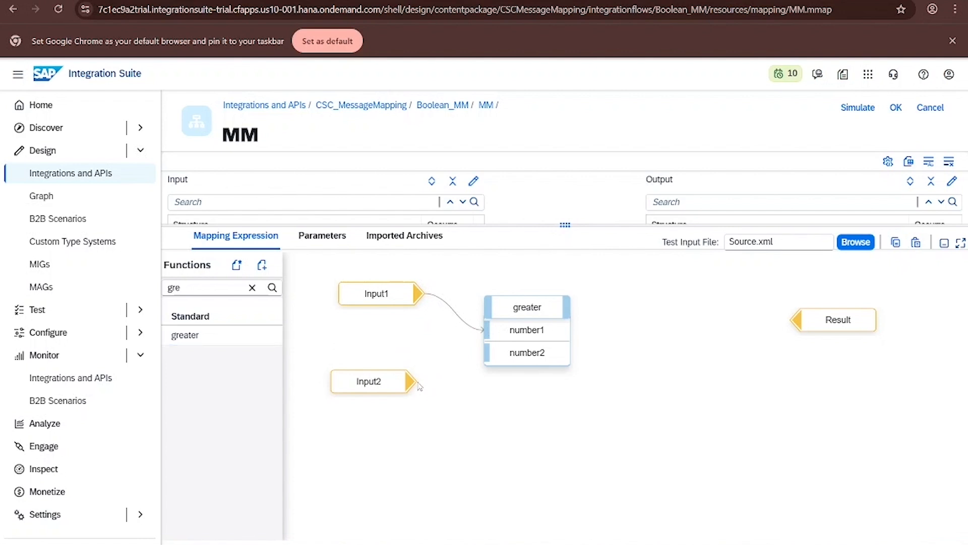
drag(413, 383, 526, 354)
- Add an ifS function and connect Input1 to its true value
click(253, 287)
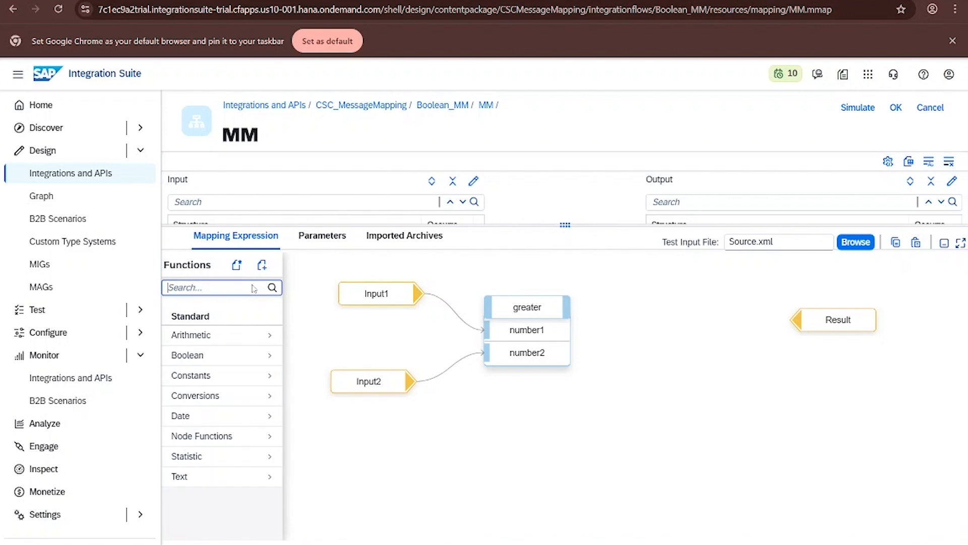
text(ifs)
drag(253, 337, 709, 313)
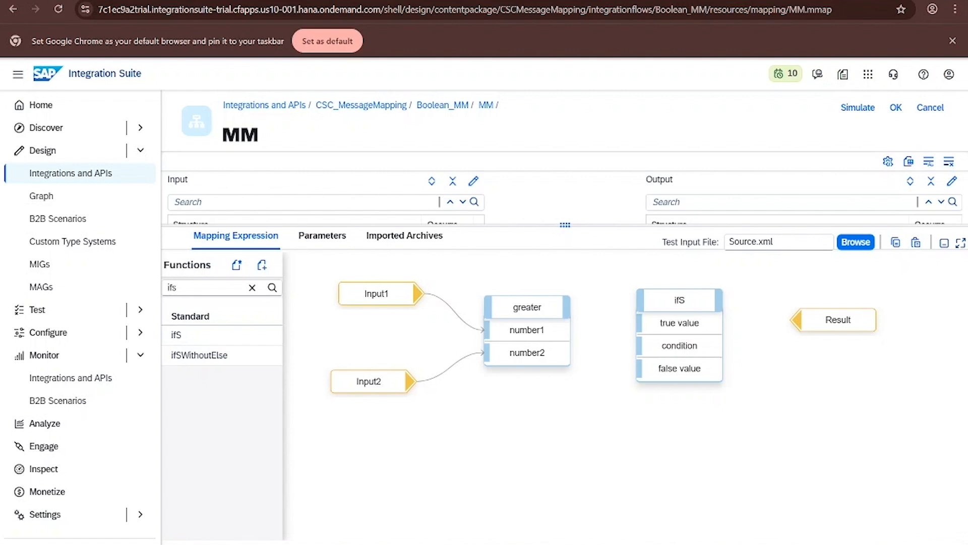
drag(420, 293, 640, 323)
- Connect the greater function's output to the ifS condition and Input2 to its false value, rearranging the nodes
drag(525, 314, 523, 356)
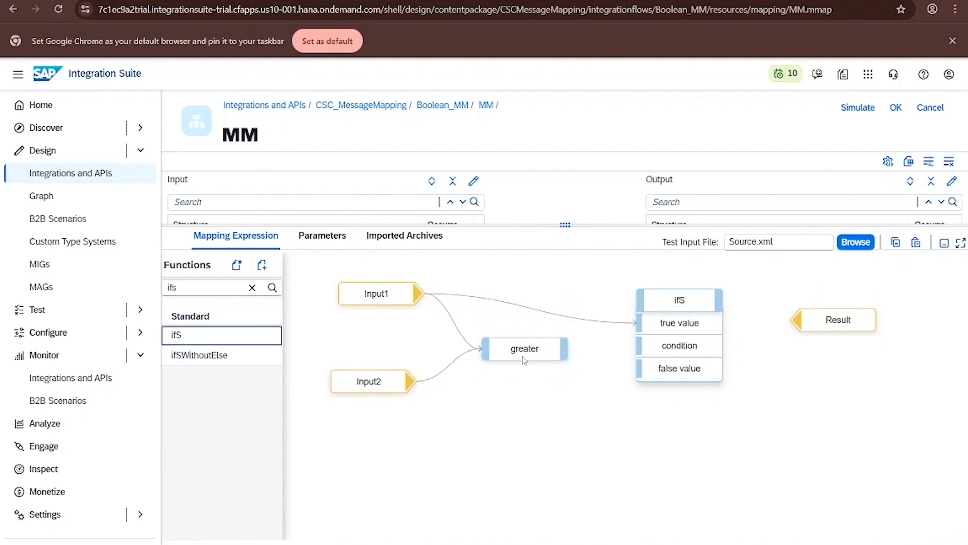
drag(368, 381, 365, 457)
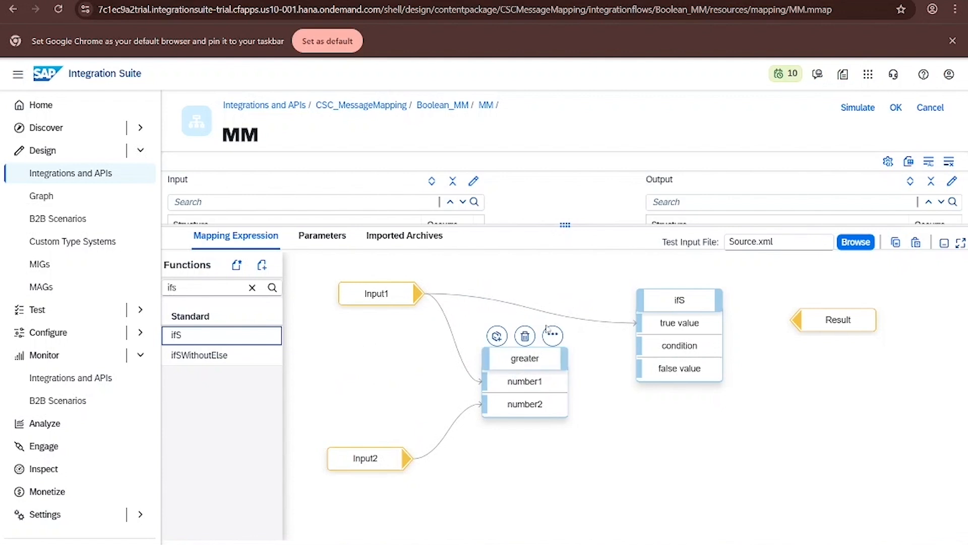
drag(569, 359, 659, 352)
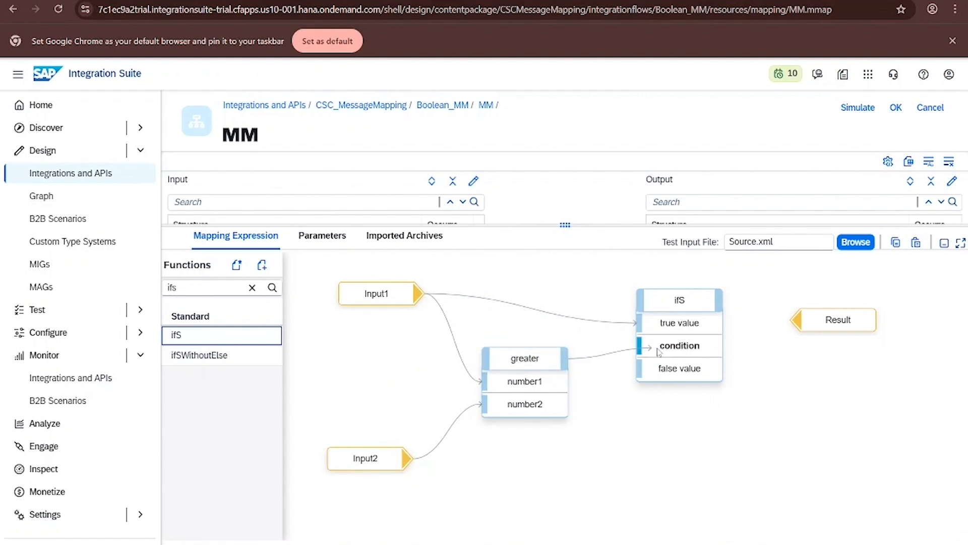
drag(525, 358, 520, 344)
drag(409, 458, 639, 368)
double_click(509, 344)
drag(511, 344, 490, 332)
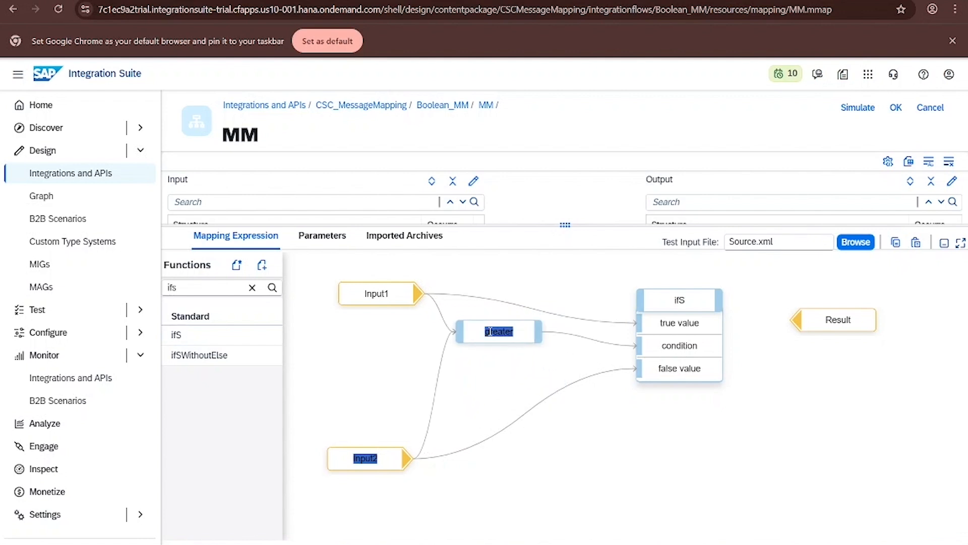
click(488, 332)
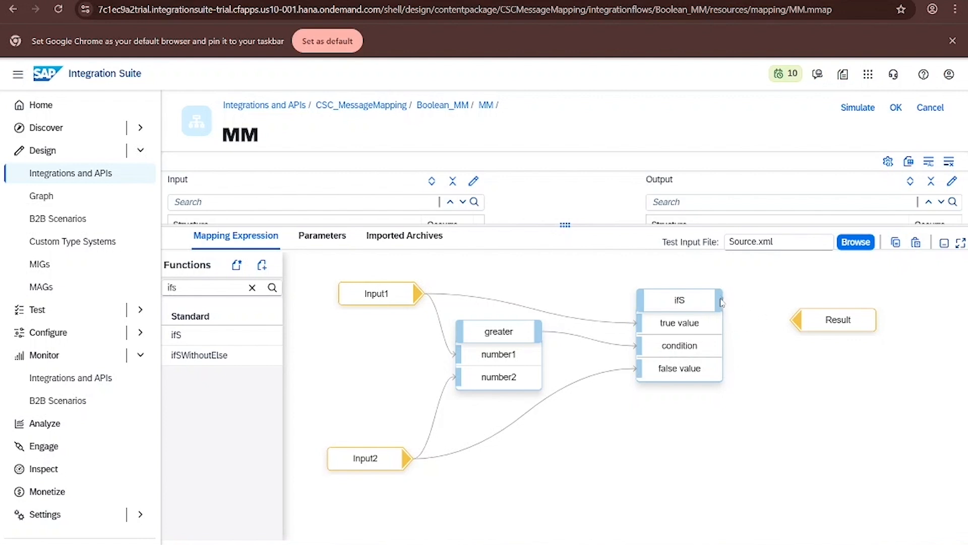
- Connect the ifS output to Result and open the greater function's message queue
drag(726, 301, 793, 322)
click(528, 308)
click(469, 308)
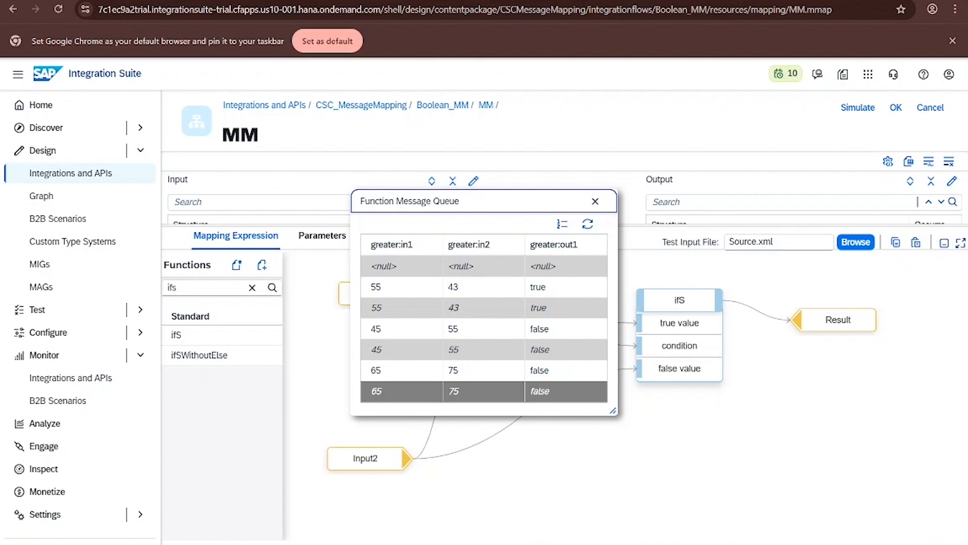
drag(471, 197, 399, 200)
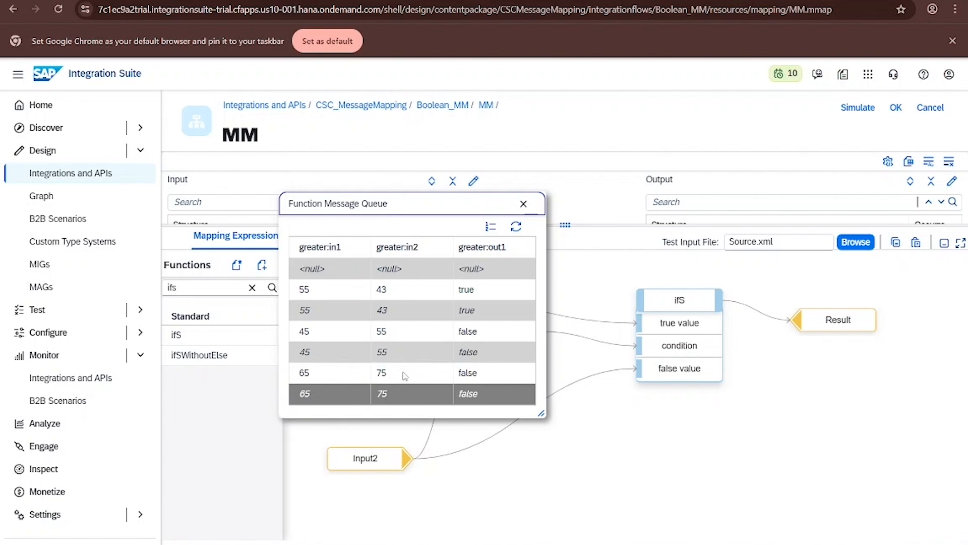
drag(391, 207, 331, 208)
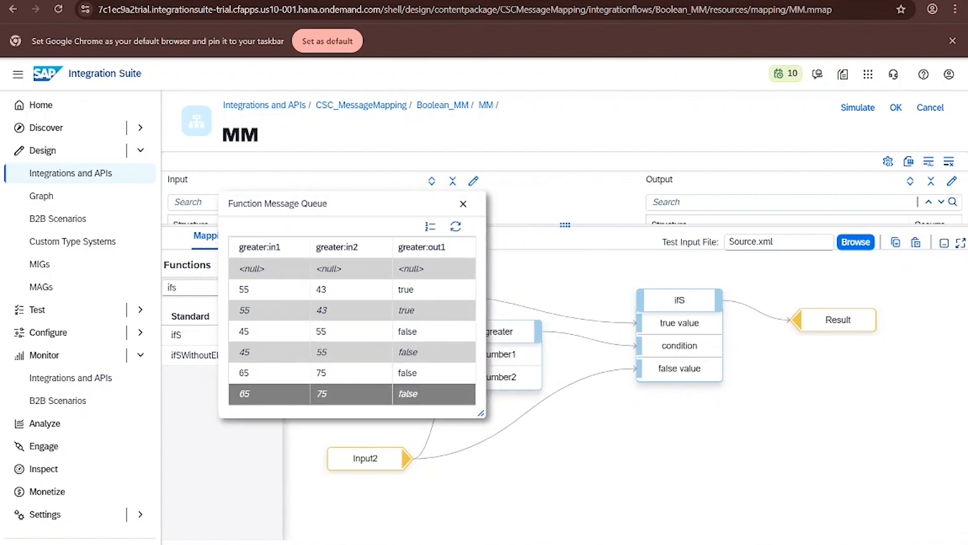
- Open the ifS function's message queue beside the greater queue and compare their values
click(707, 275)
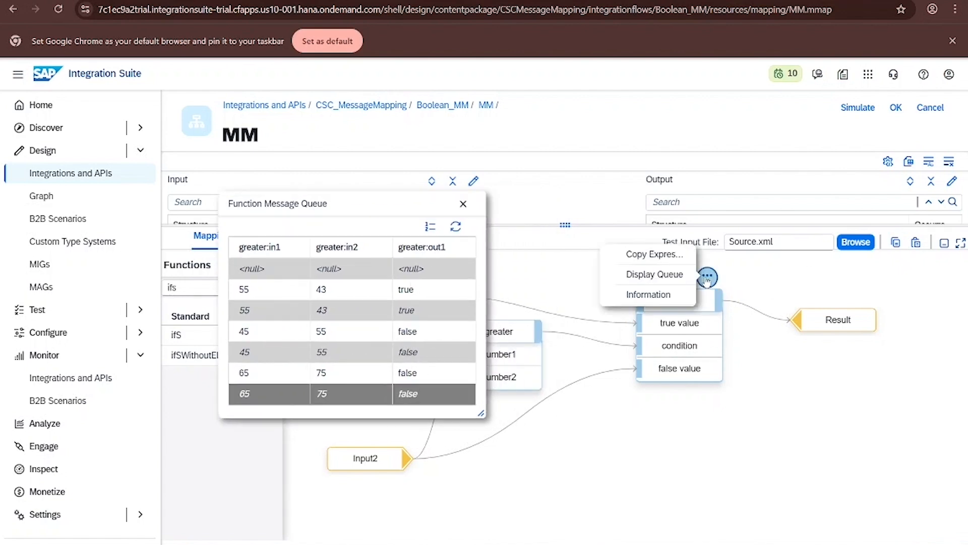
click(672, 276)
drag(513, 195, 705, 202)
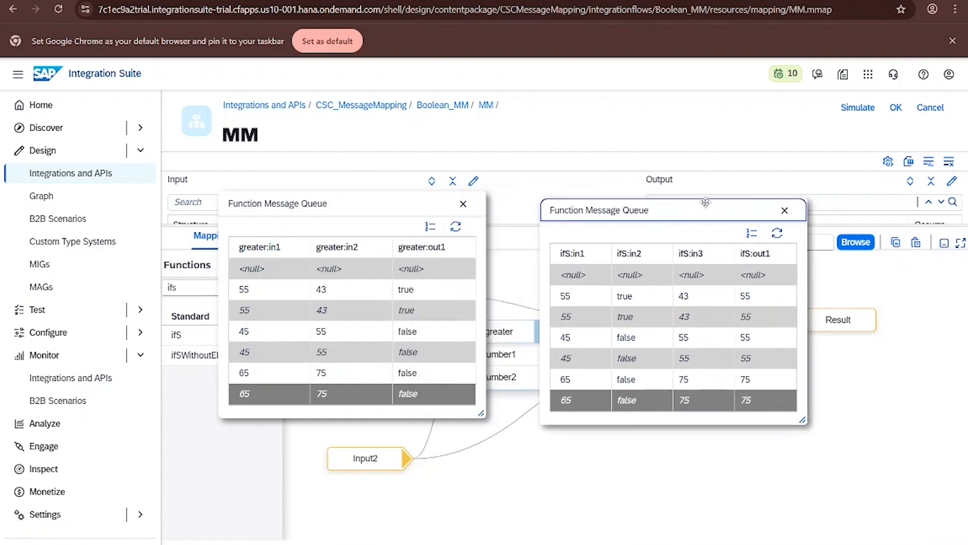
drag(615, 210, 586, 209)
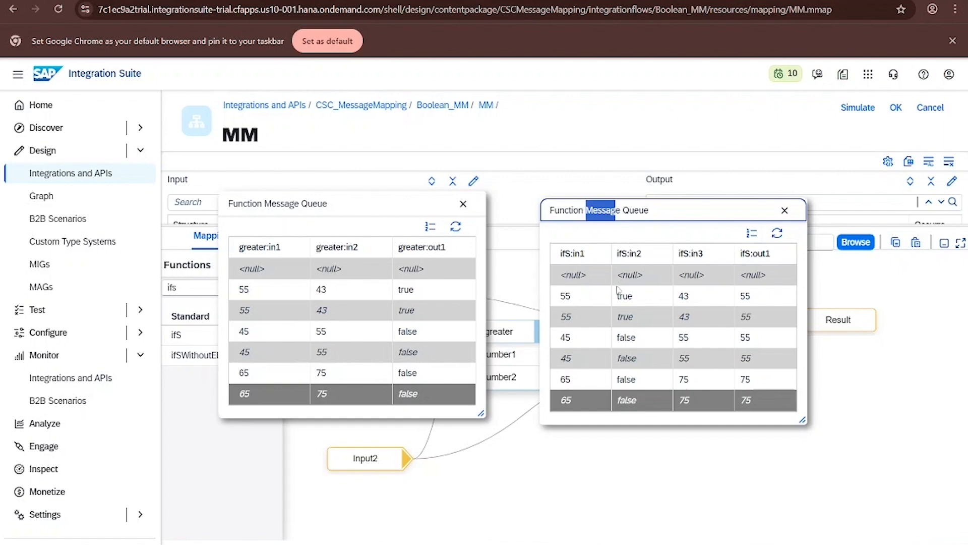
click(620, 296)
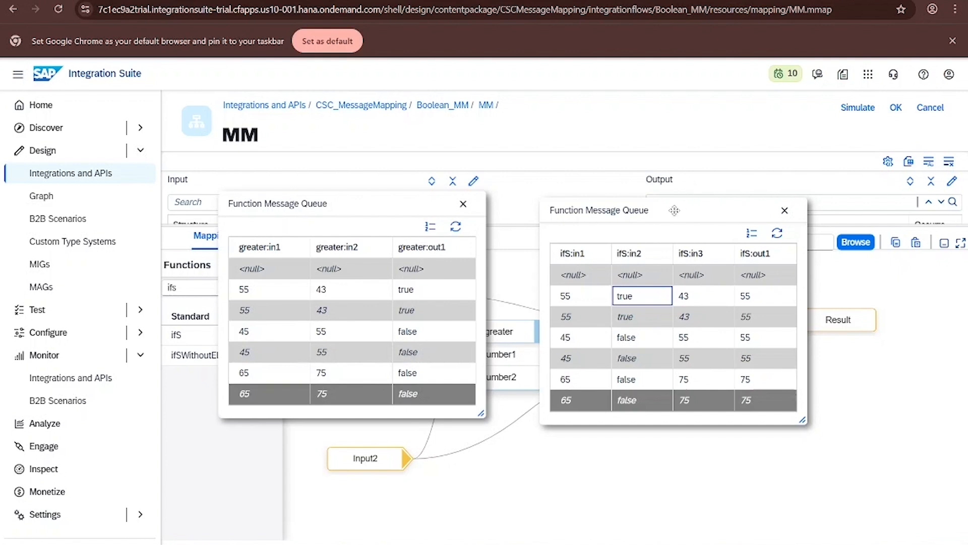
drag(666, 206, 651, 197)
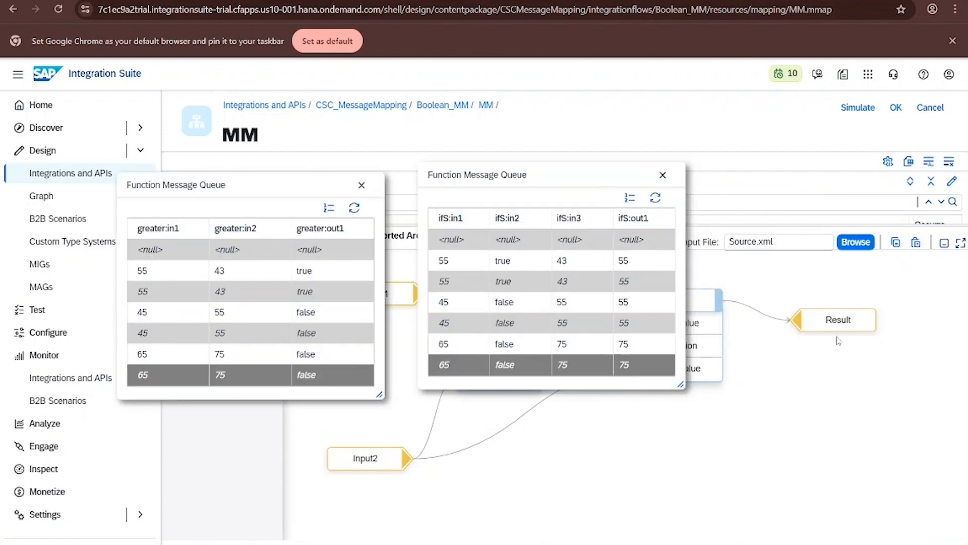
mouse_move(837, 327)
click(811, 298)
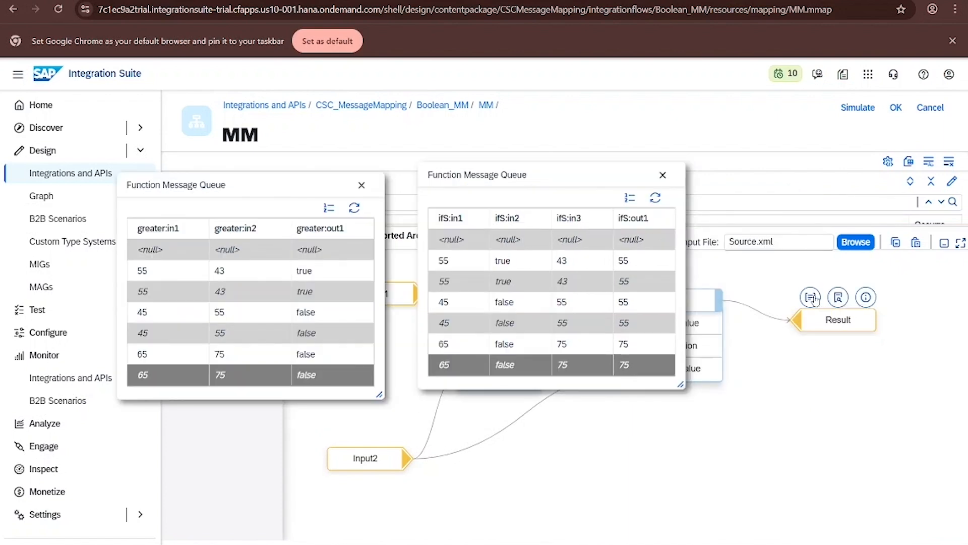
drag(488, 209, 828, 197)
drag(516, 178, 507, 184)
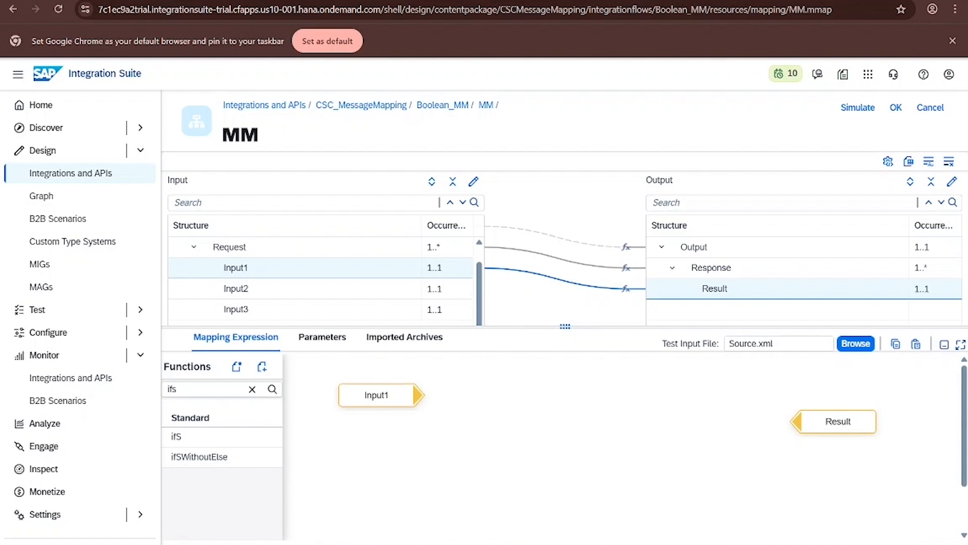
- Add Input2 to the canvas and a greater function with Input1 as number1 and Input2 as number2
click(251, 390)
drag(281, 288, 357, 484)
click(250, 390)
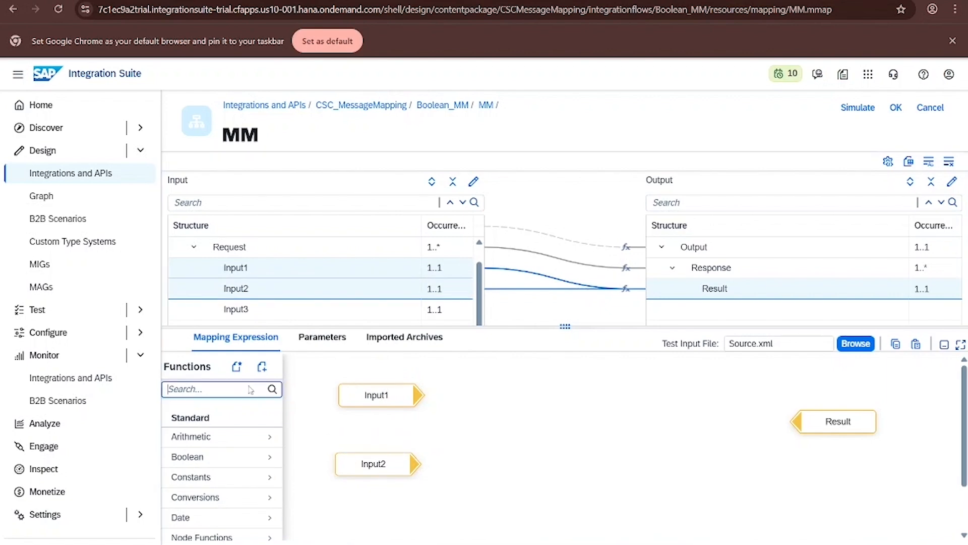
text(gre)
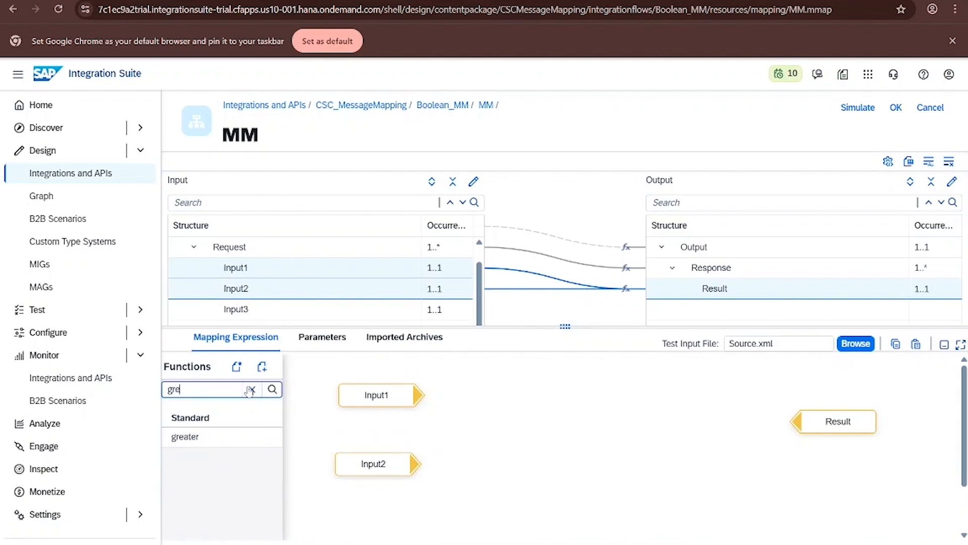
drag(185, 436, 545, 397)
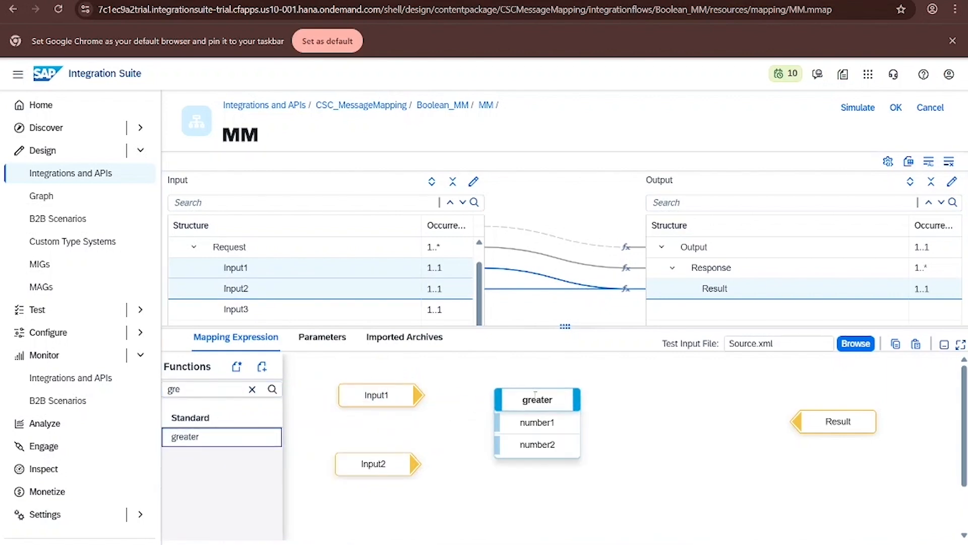
drag(422, 395, 494, 422)
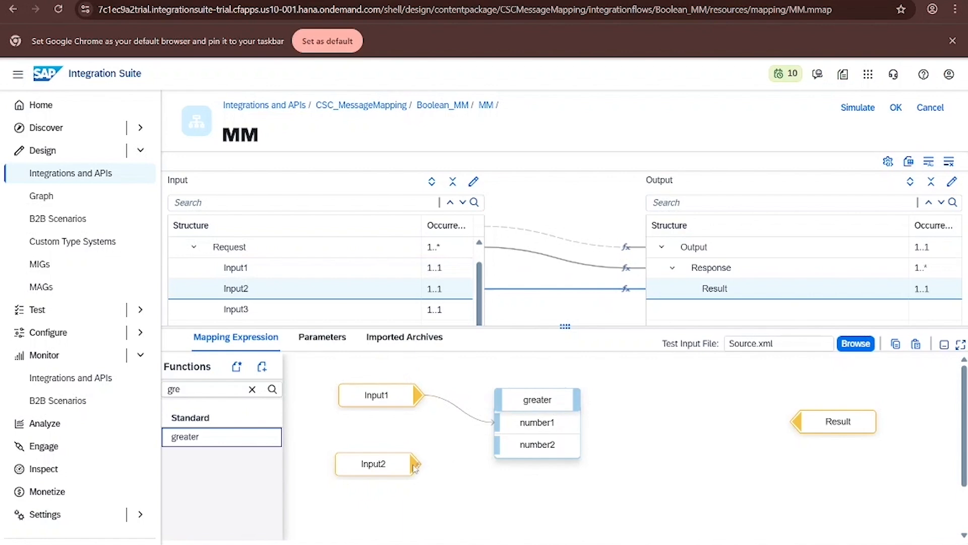
drag(418, 464, 496, 445)
mouse_move(561, 390)
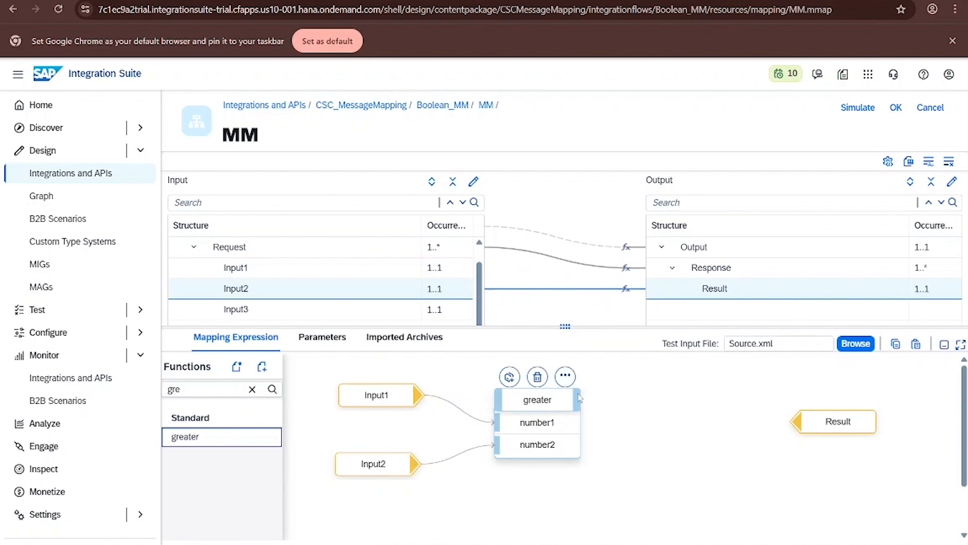
- Add an ifSWithoutElse function fed by greater as condition and Input1 as true value, and connect it to Result
click(253, 389)
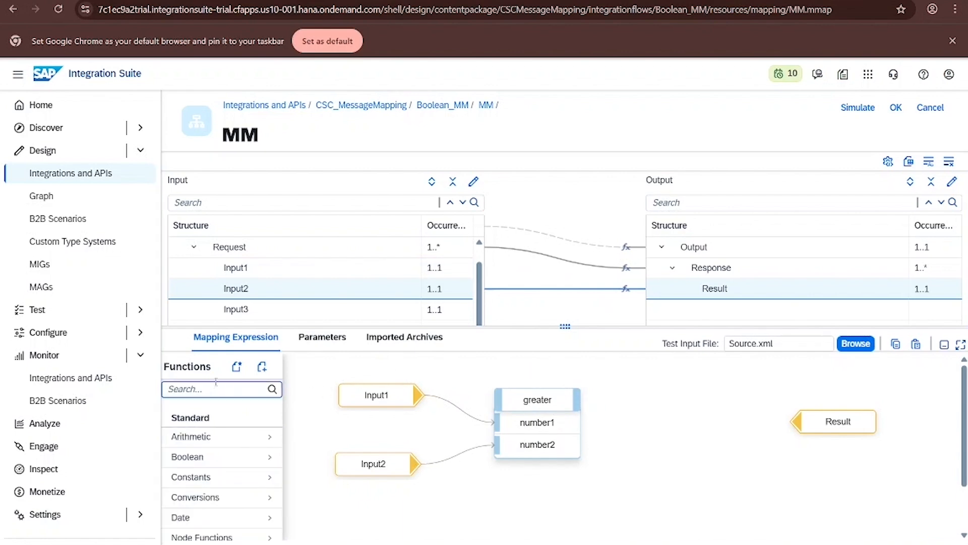
text(ifs)
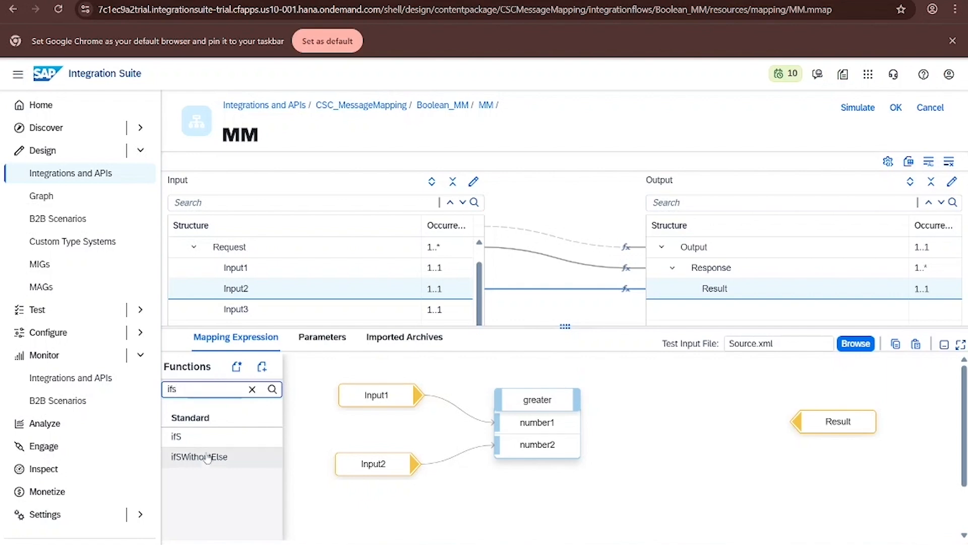
mouse_move(208, 457)
mouse_down()
mouse_move(341, 406)
mouse_move(588, 400)
mouse_move(541, 450)
mouse_move(613, 433)
mouse_move(557, 461)
mouse_move(639, 420)
mouse_up()
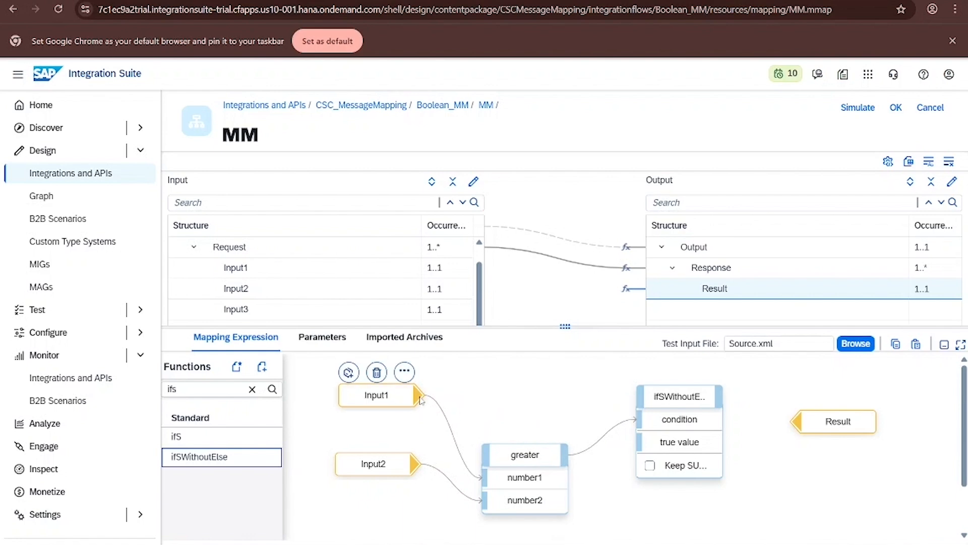
mouse_move(421, 400)
mouse_down()
mouse_move(572, 396)
mouse_move(656, 442)
mouse_up()
click(531, 455)
drag(532, 454, 513, 461)
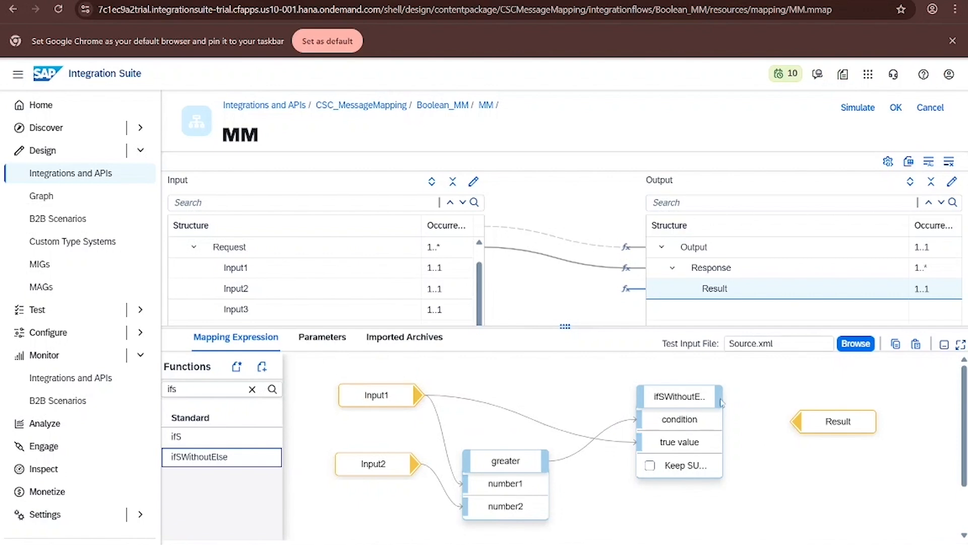
drag(722, 402, 801, 427)
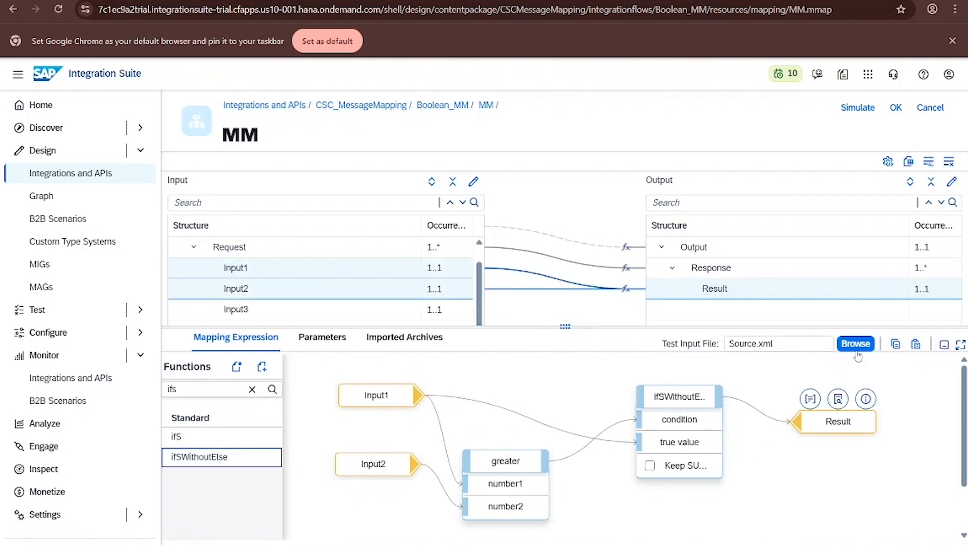
- Simulate with the first request's inputs set to 25, 35, 35 and the second's Input1 65 and Input3 3, then run the test
click(858, 108)
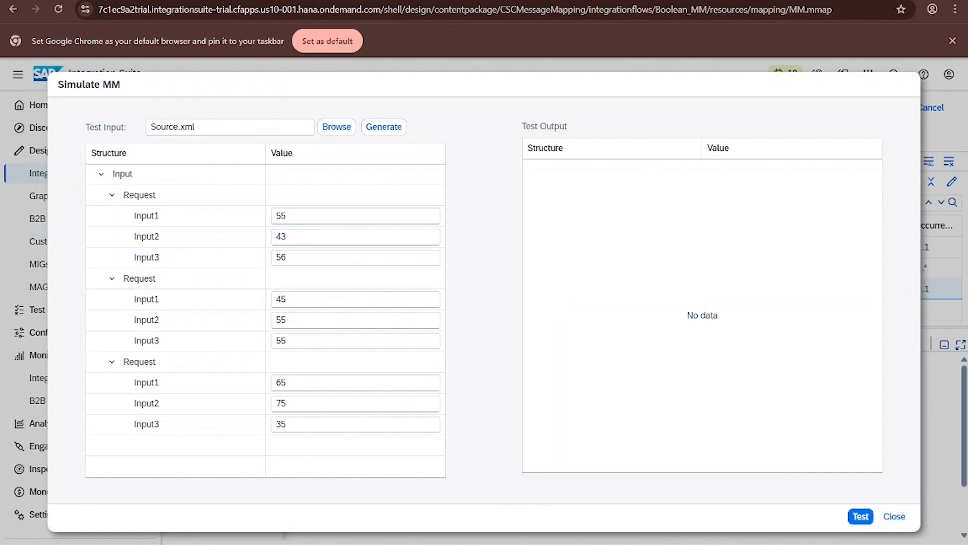
click(319, 211)
double_click(320, 212)
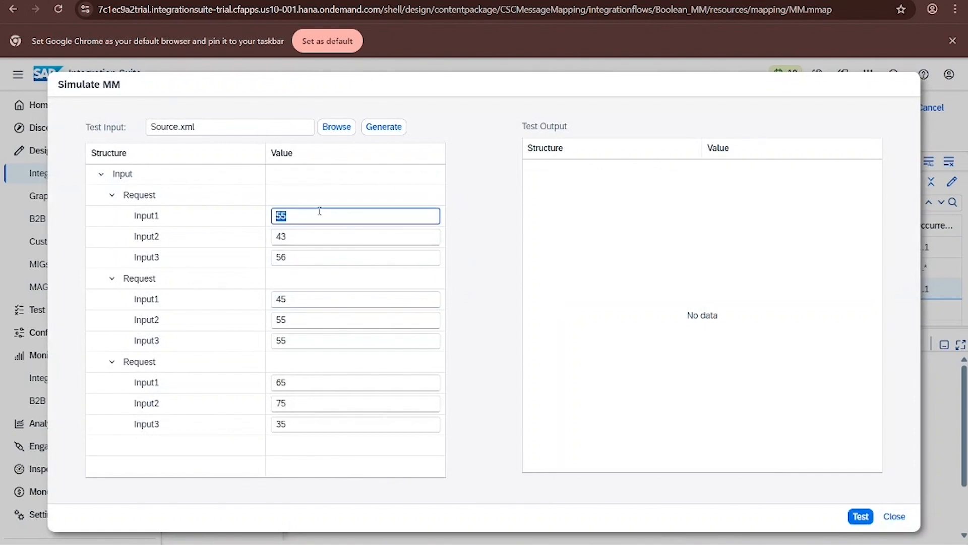
text(25)
double_click(321, 242)
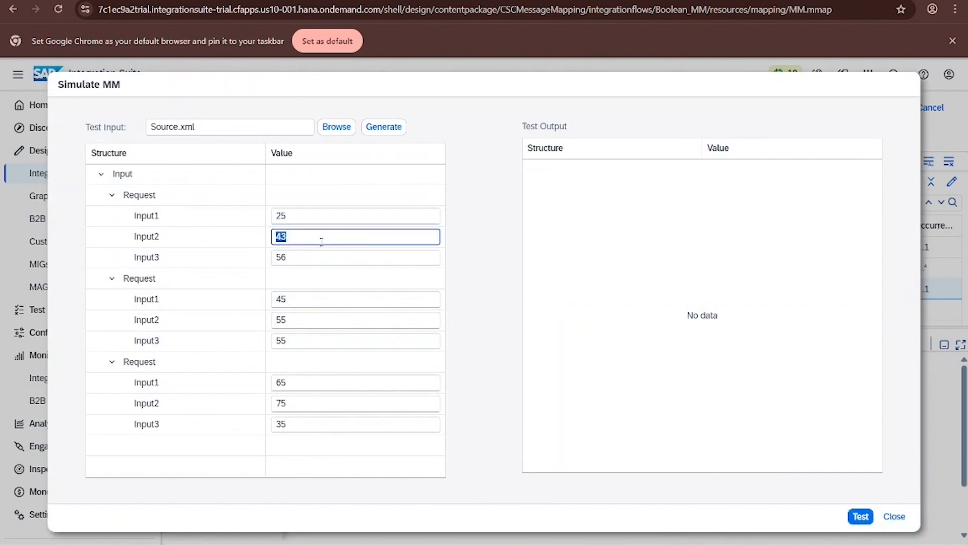
text(35)
double_click(321, 258)
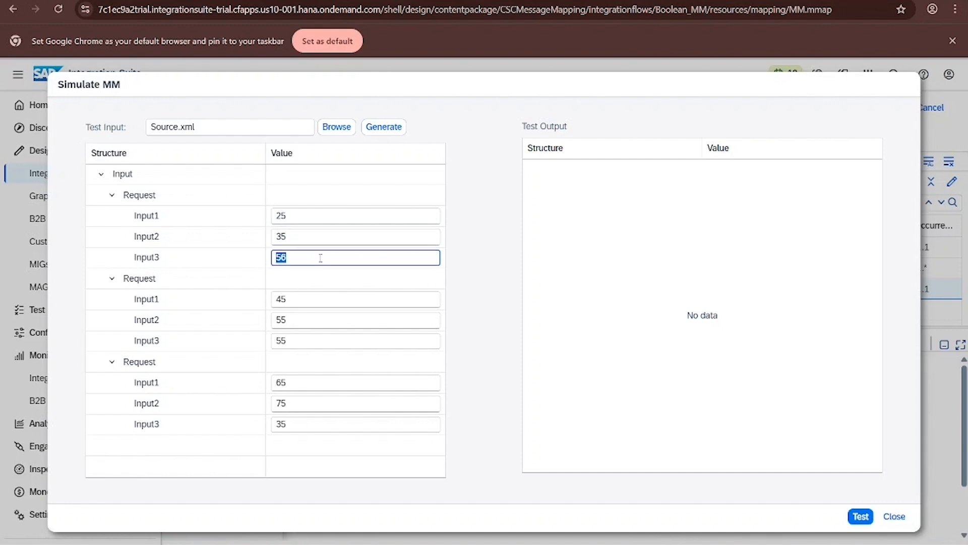
text(35)
double_click(312, 297)
text(65)
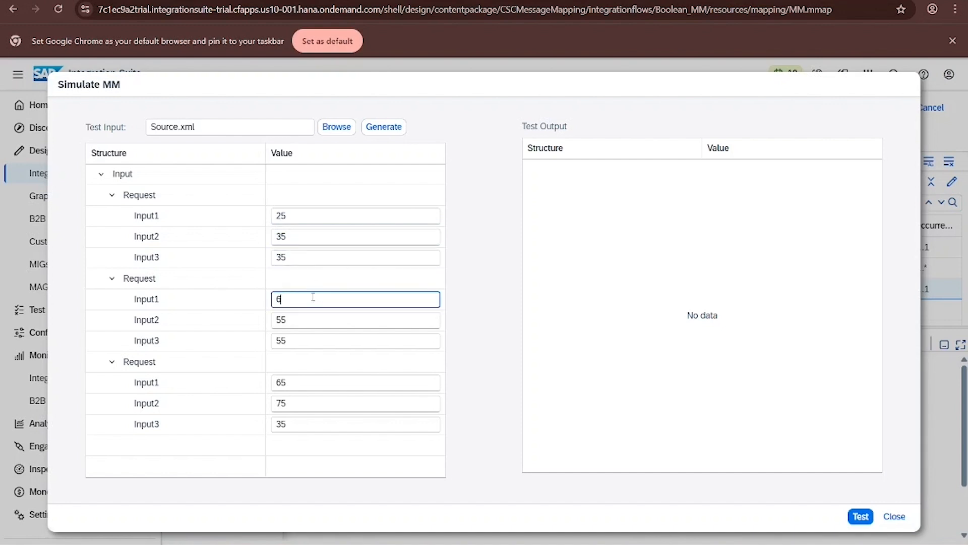
double_click(311, 322)
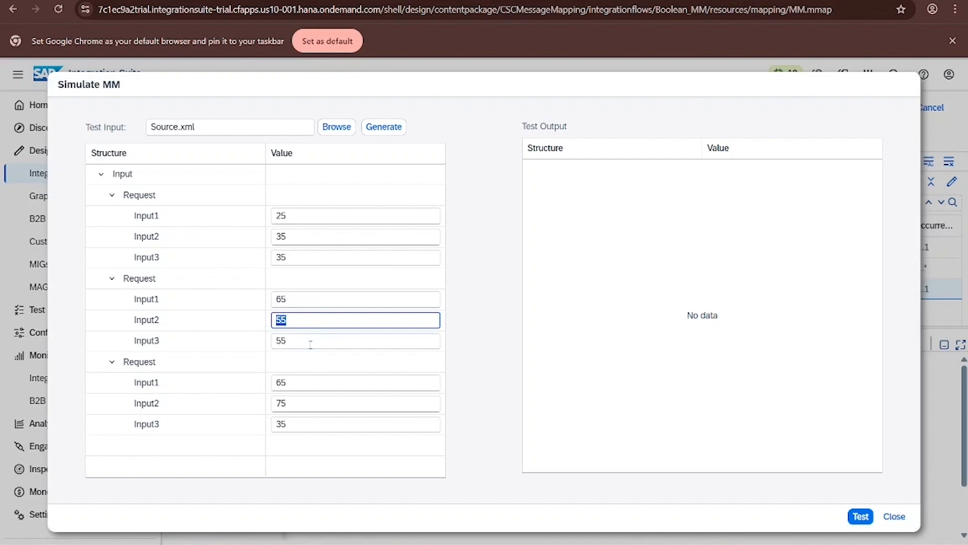
double_click(310, 343)
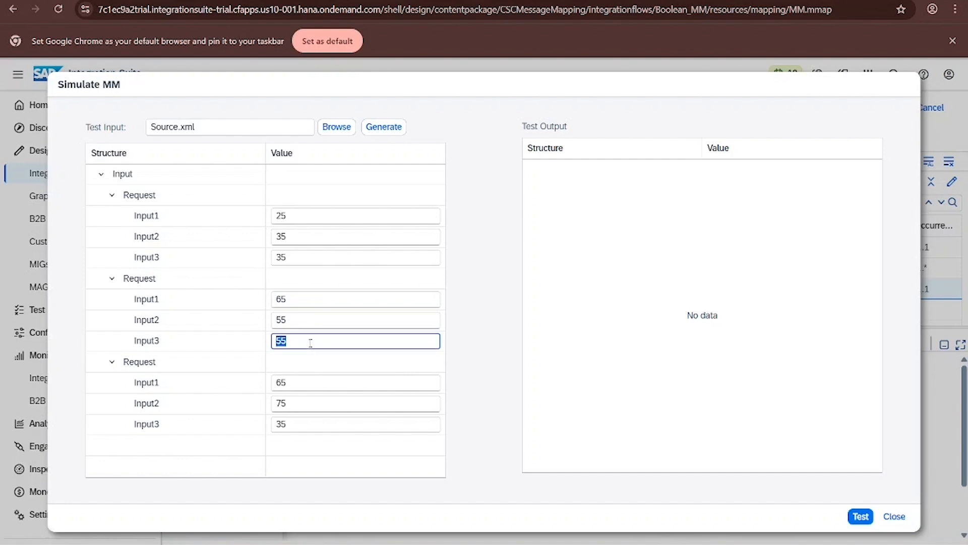
text(3)
click(861, 516)
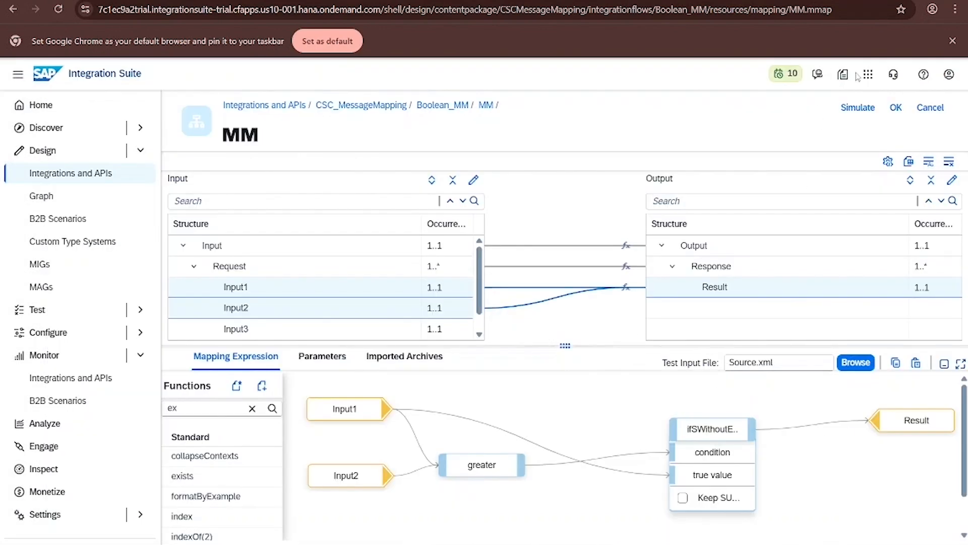
- Run the simulation test again on the default input, review the error, and close the simulation
click(858, 108)
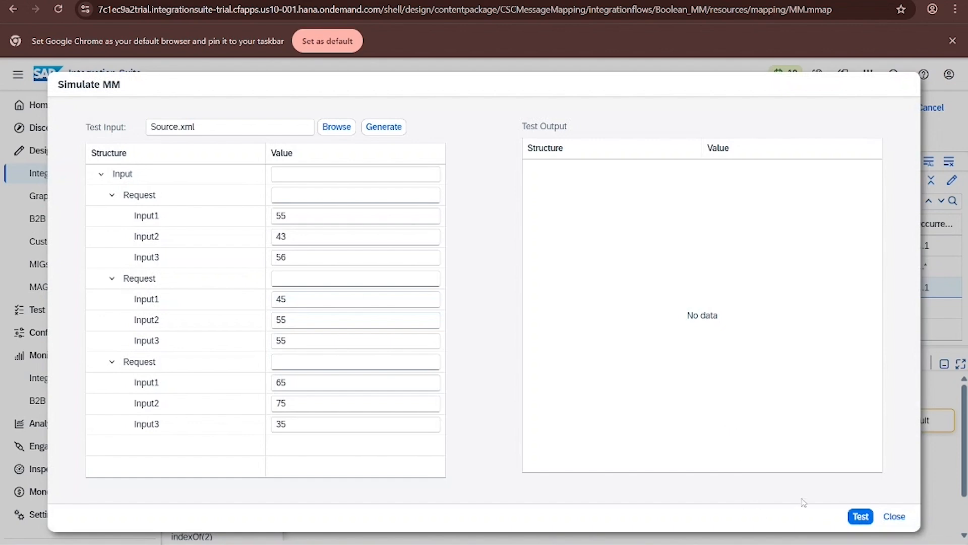
click(859, 516)
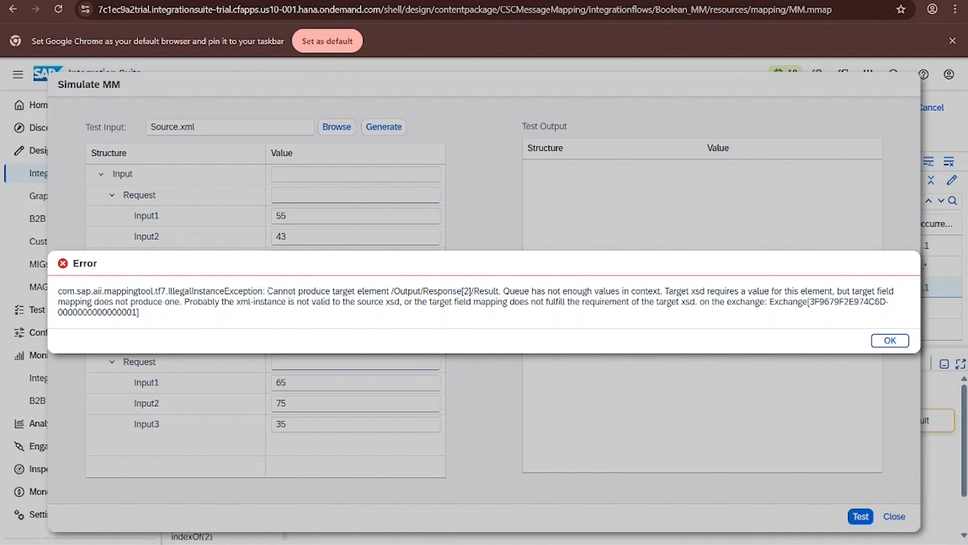
drag(268, 291, 461, 291)
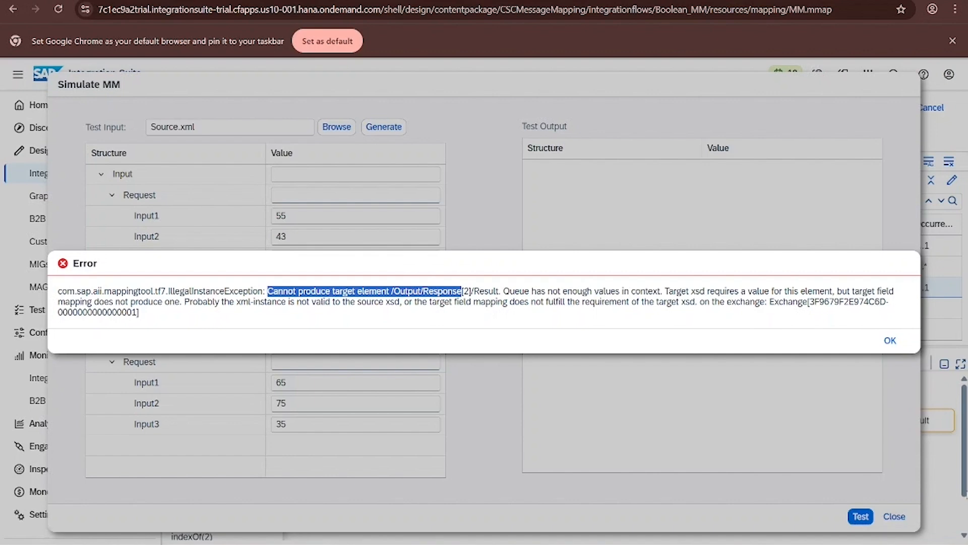
click(890, 341)
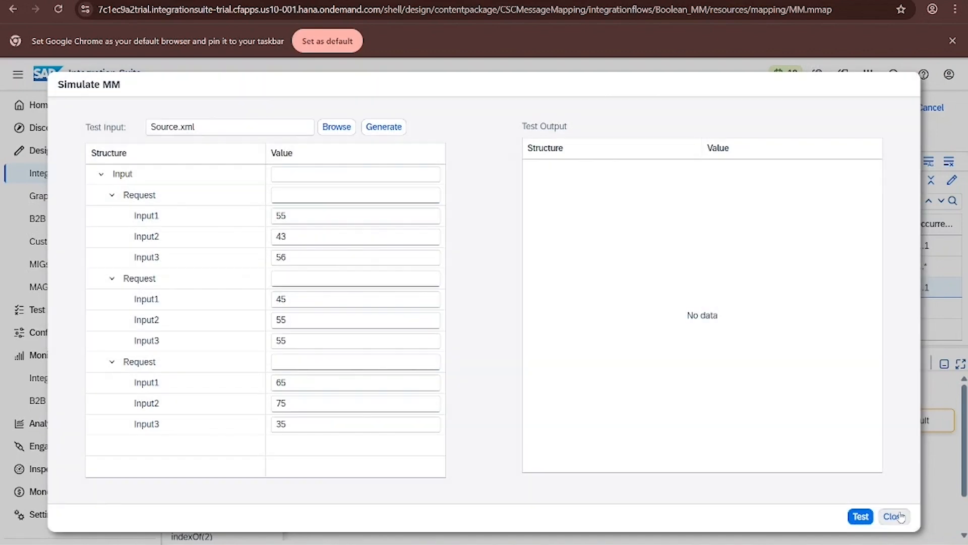
click(900, 517)
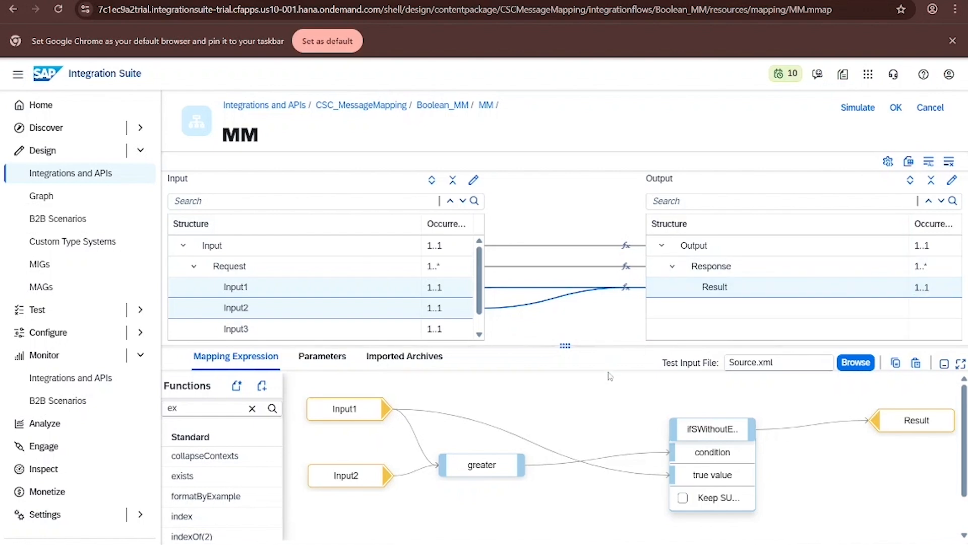
- Rearrange the greater, Input2 and ifSWithoutElse nodes on the mapping canvas
drag(481, 465, 503, 475)
drag(346, 475, 344, 515)
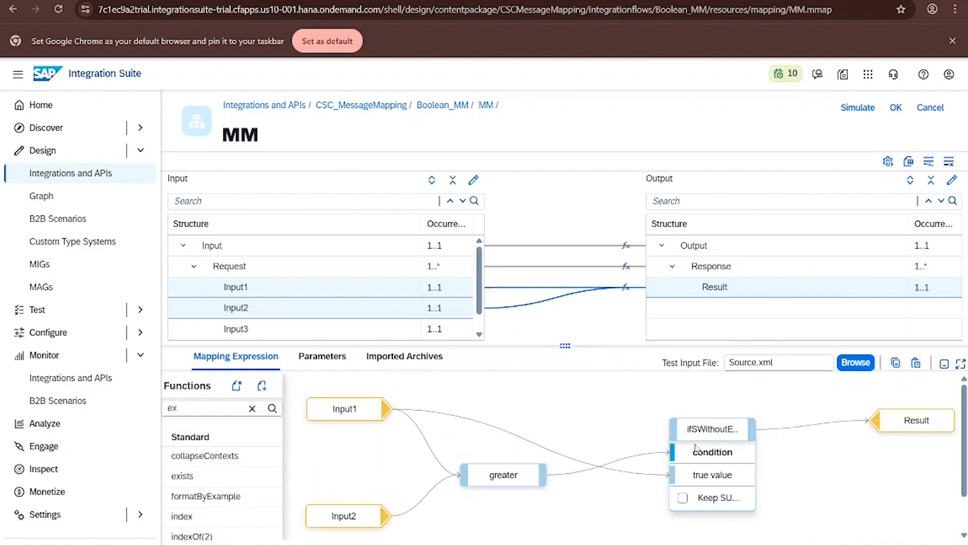
drag(695, 446, 687, 429)
drag(504, 475, 487, 460)
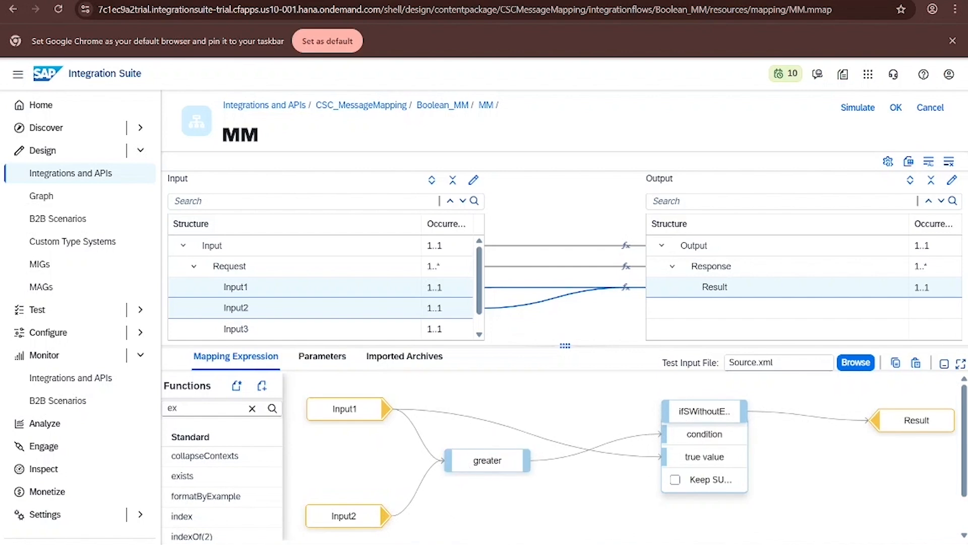
- Search the functions for map, and display the message queues of the ifSWithoutElse function and the Result target
click(252, 408)
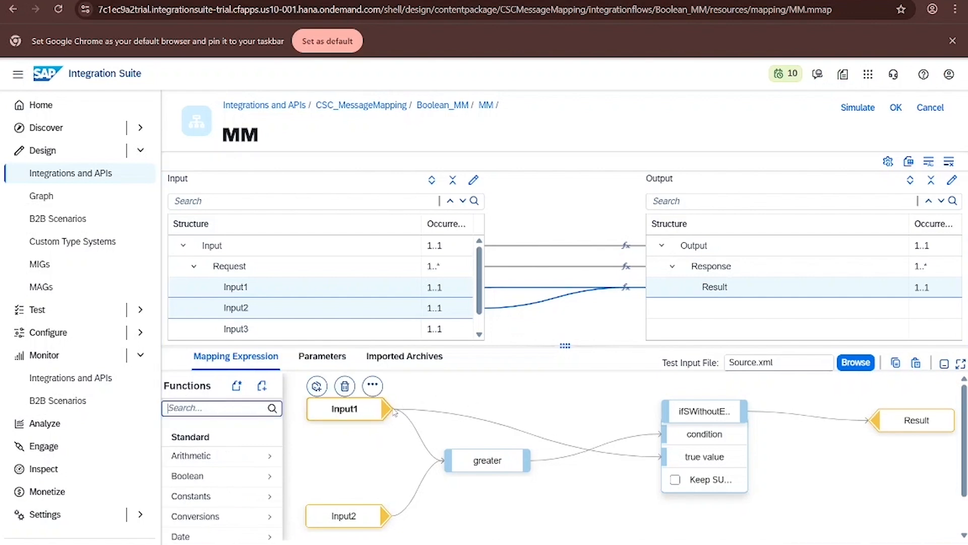
text(map)
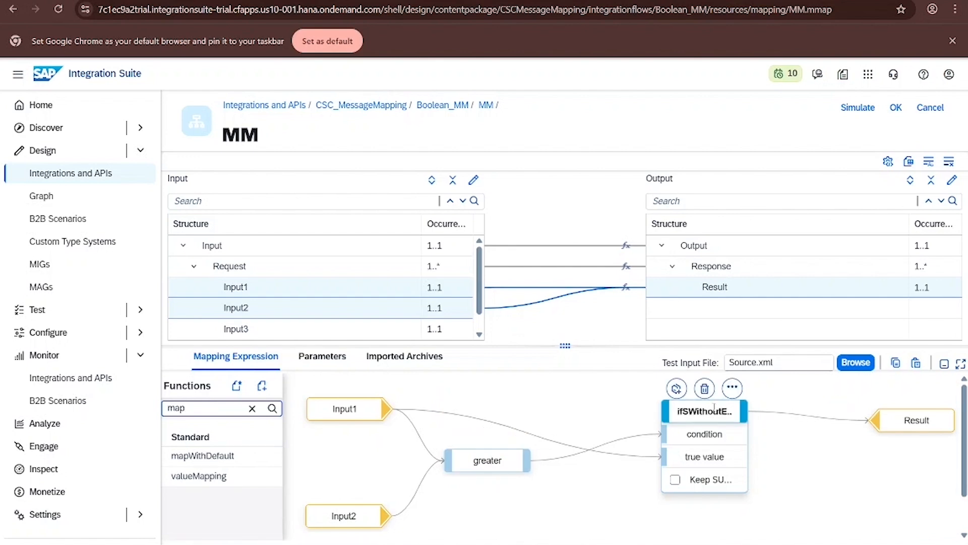
click(732, 388)
click(705, 387)
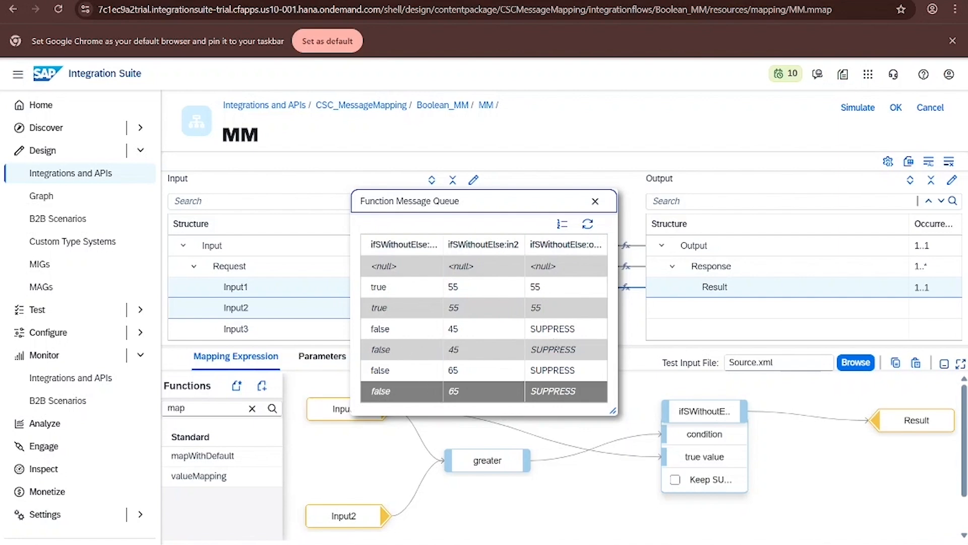
click(595, 201)
mouse_move(908, 419)
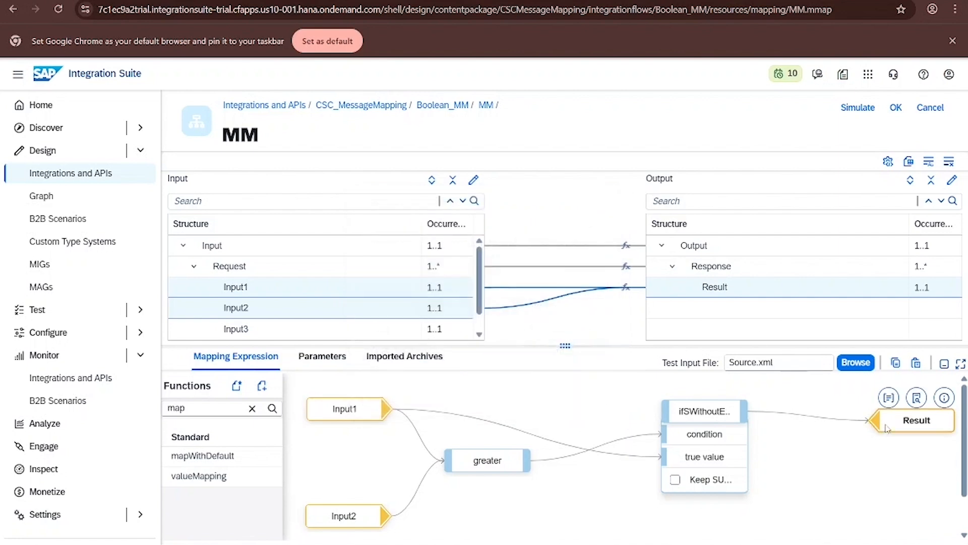
click(891, 397)
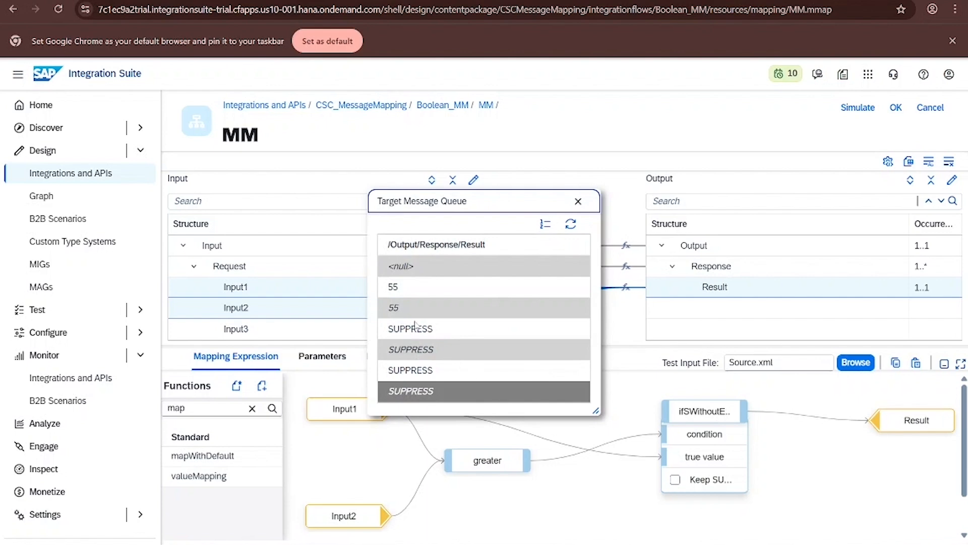
click(578, 201)
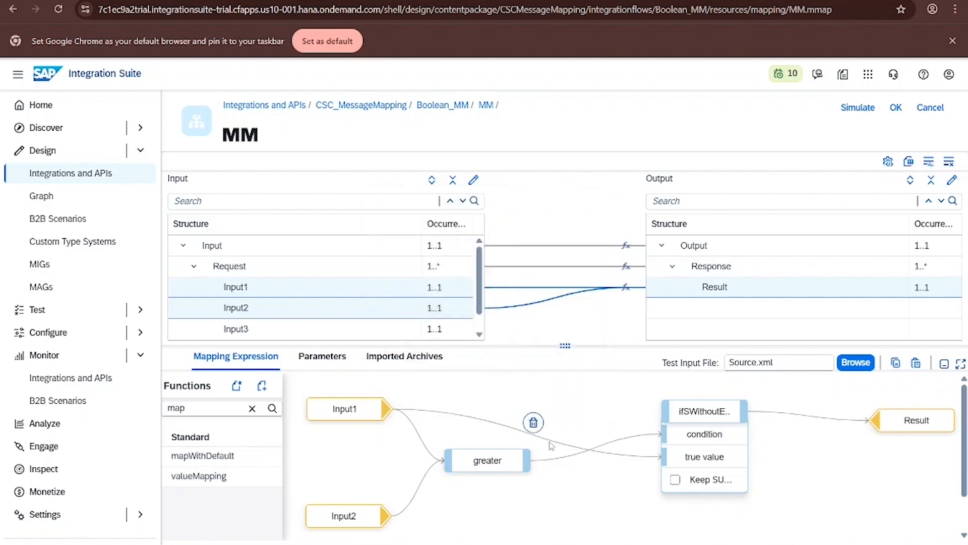
- Insert a mapWithDefault function between ifSWithoutElse and Result, wiring ifSWithoutElse into its input and its output to Result
mouse_move(684, 411)
drag(680, 410, 645, 407)
click(692, 412)
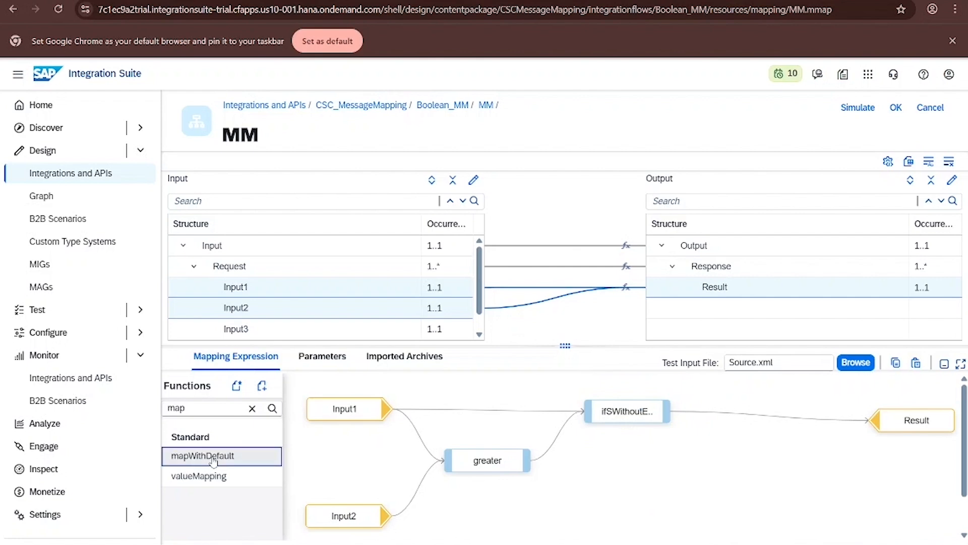
drag(248, 455, 792, 449)
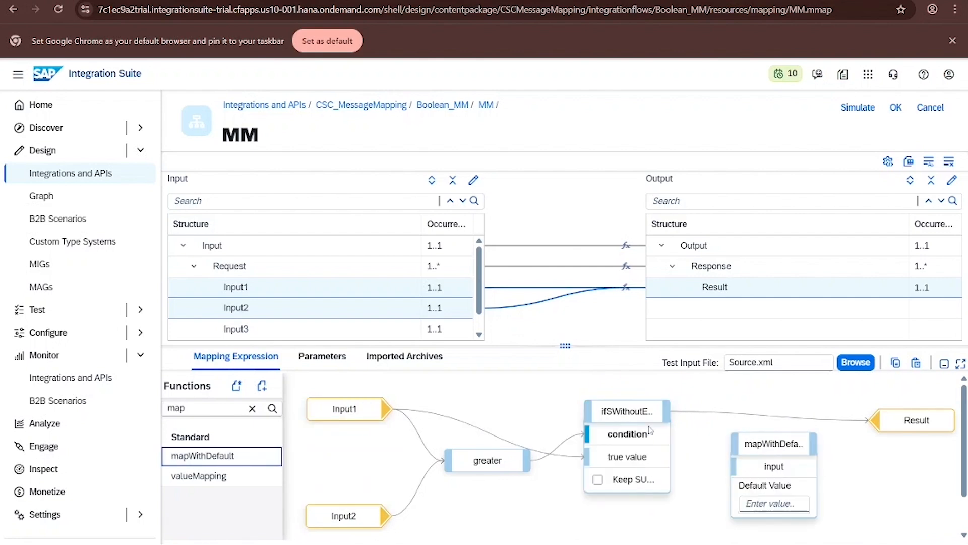
click(862, 409)
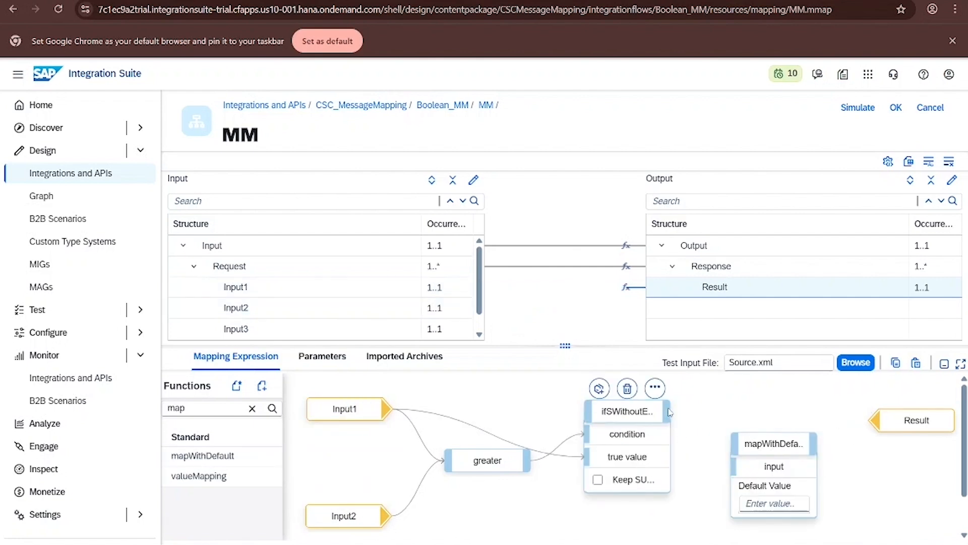
drag(667, 411, 738, 469)
drag(813, 446, 872, 420)
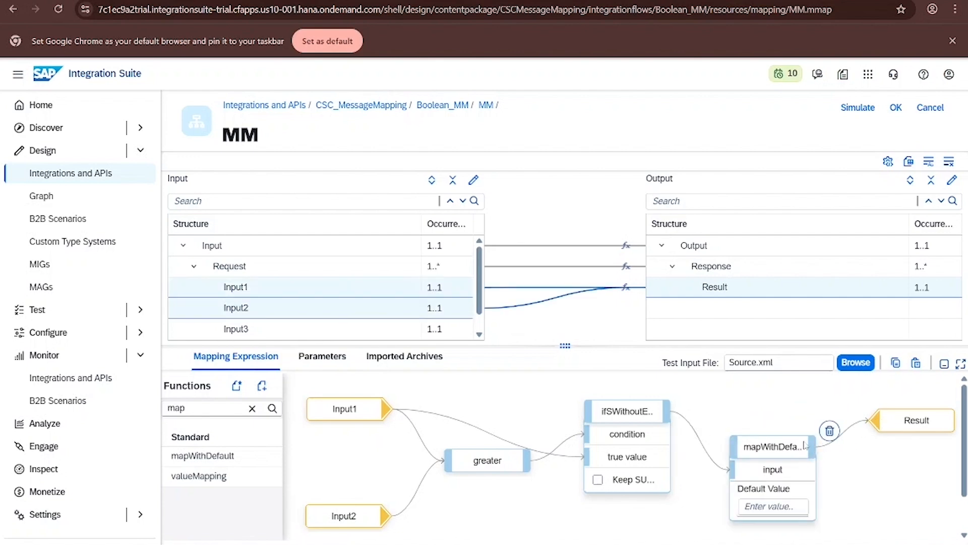
- Display the message queues of the mapWithDefault function and the Result target
click(801, 428)
click(763, 406)
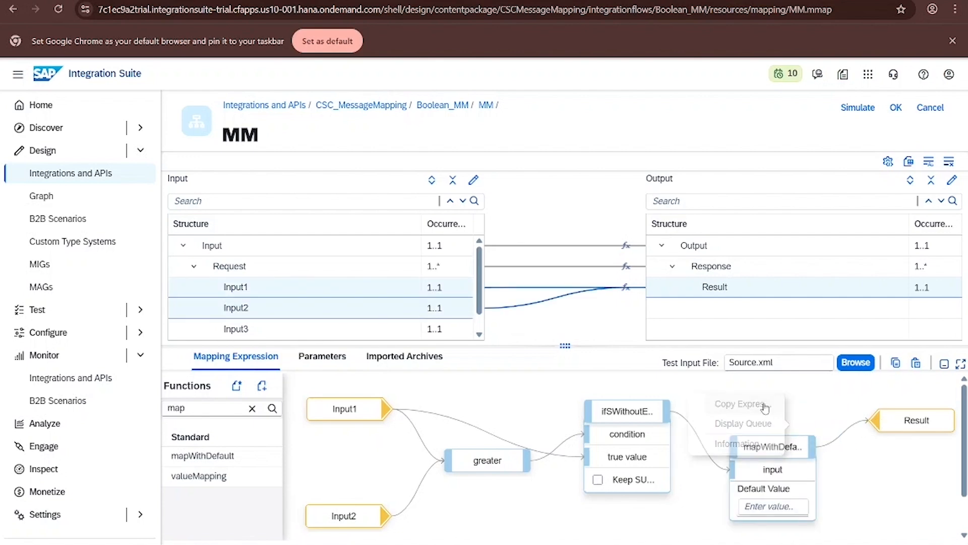
click(801, 424)
click(827, 361)
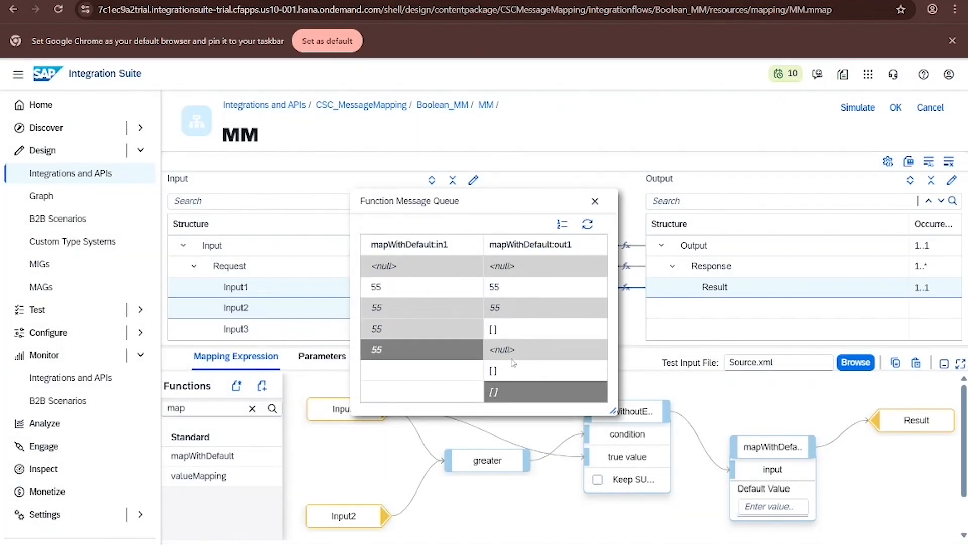
click(596, 201)
mouse_move(938, 415)
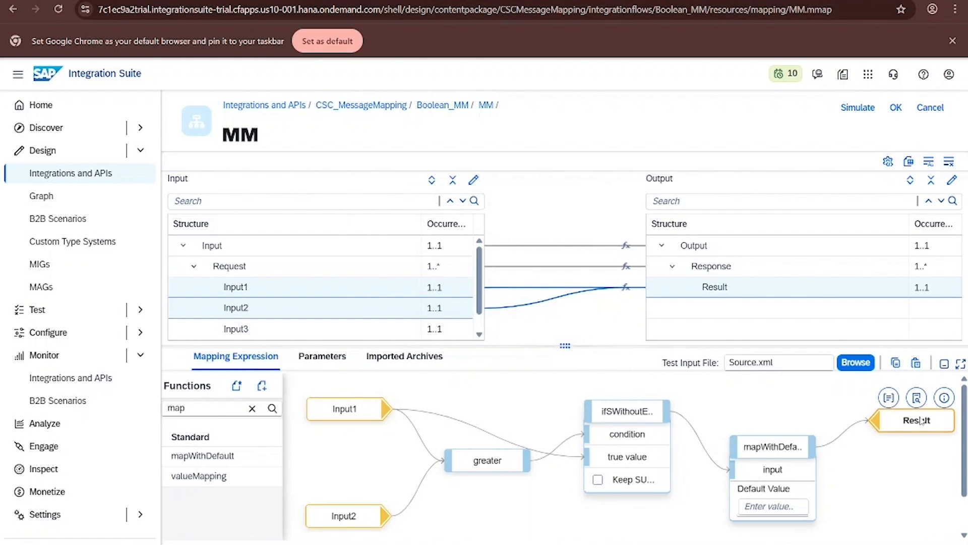
click(945, 398)
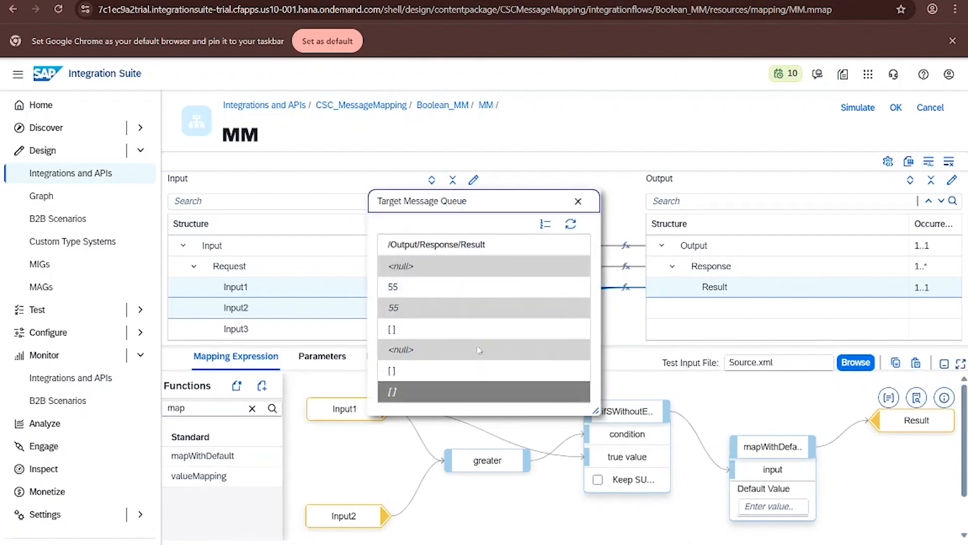
click(578, 202)
- Simulate the mapping with the Source.xml test input, run the test and close the simulation
click(858, 109)
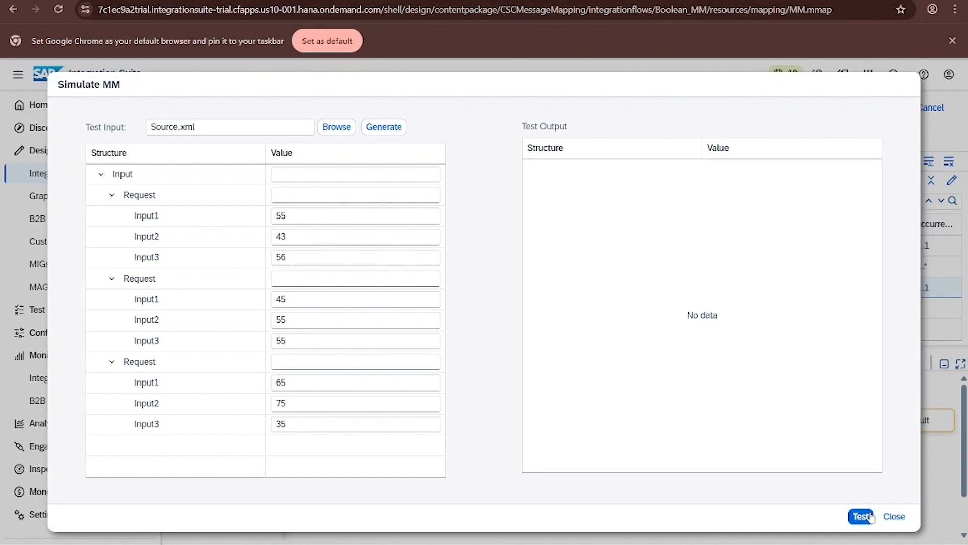
click(860, 516)
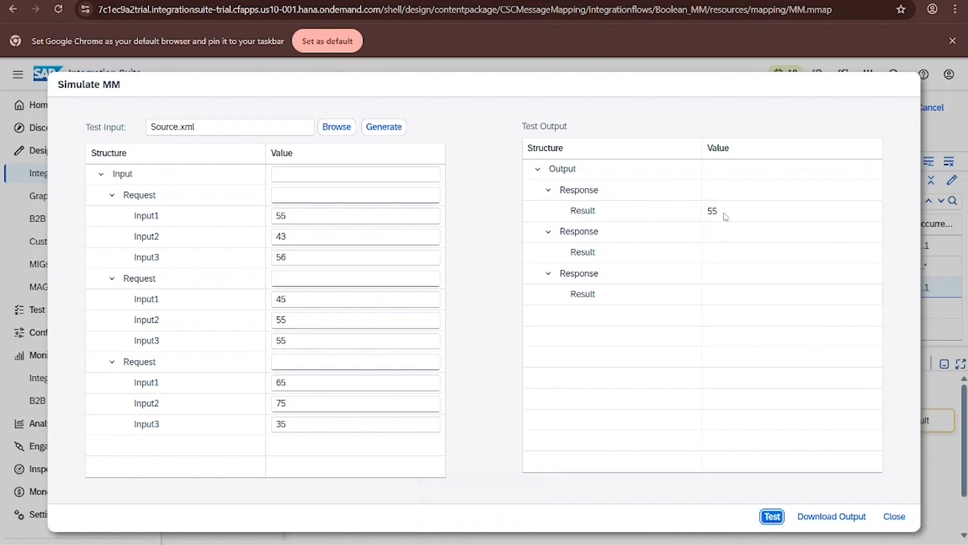
click(895, 516)
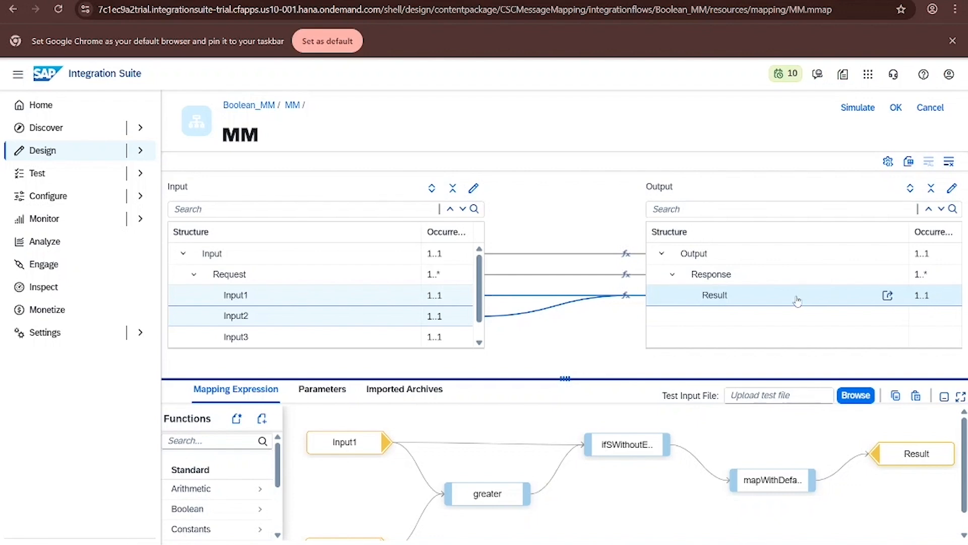
- Open the Boolean_MM integration flow's references and view the Receiver schema
drag(567, 377, 565, 452)
click(252, 106)
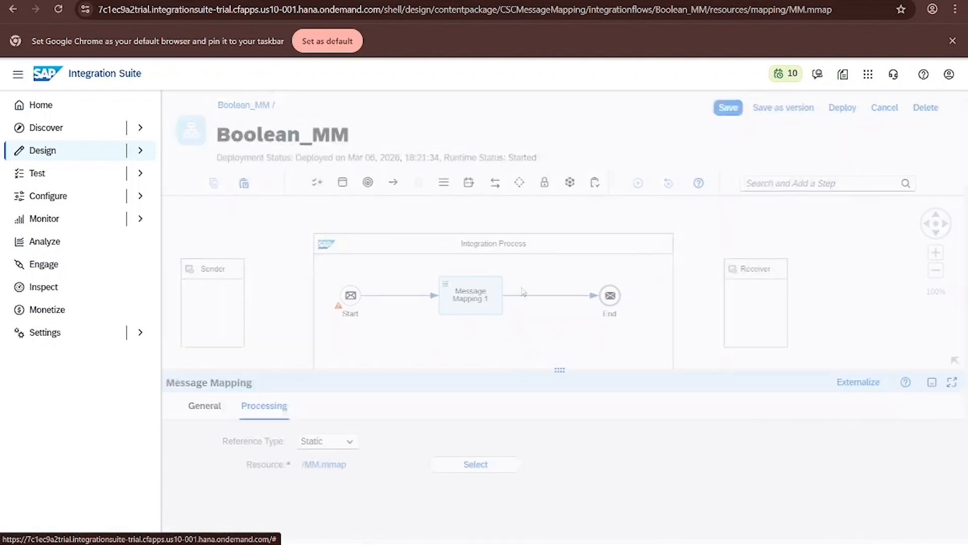
click(570, 398)
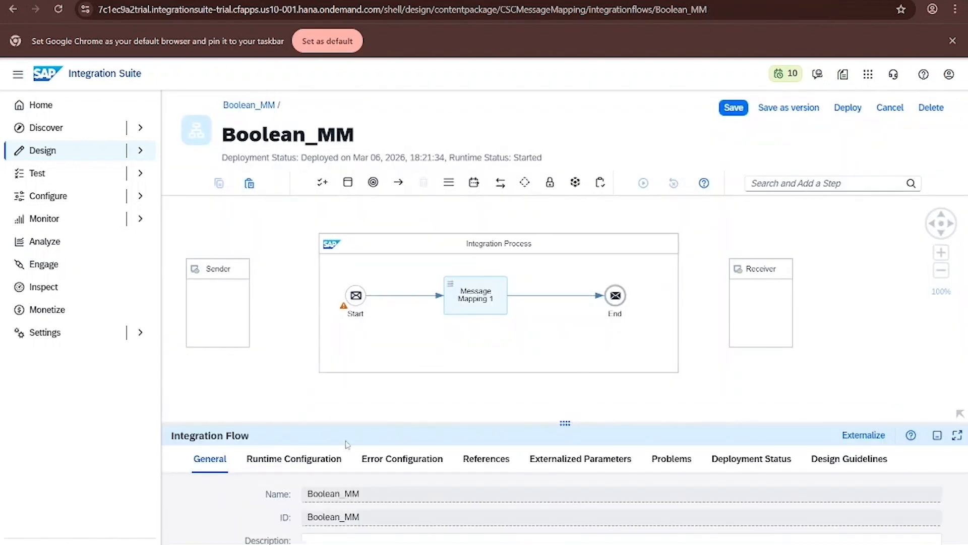
click(486, 459)
drag(571, 426, 507, 260)
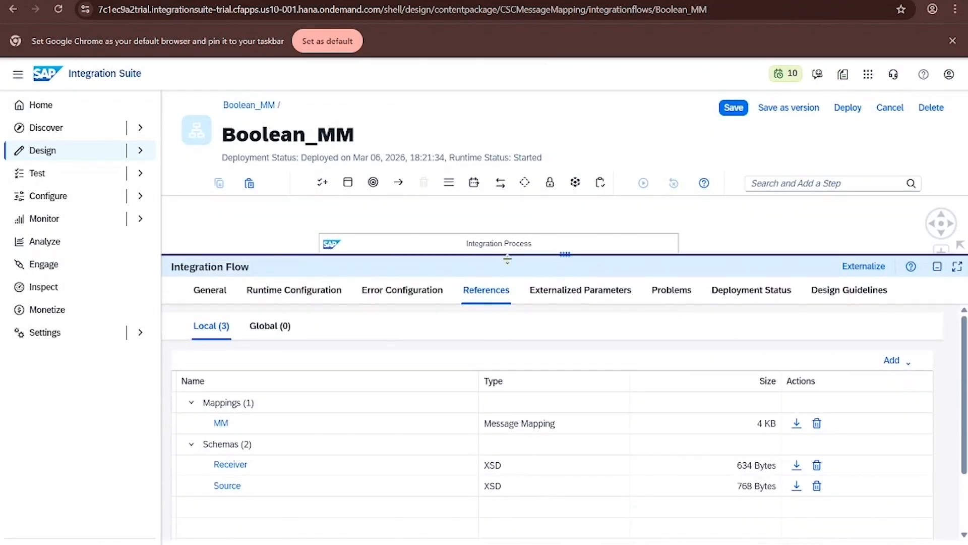
click(228, 464)
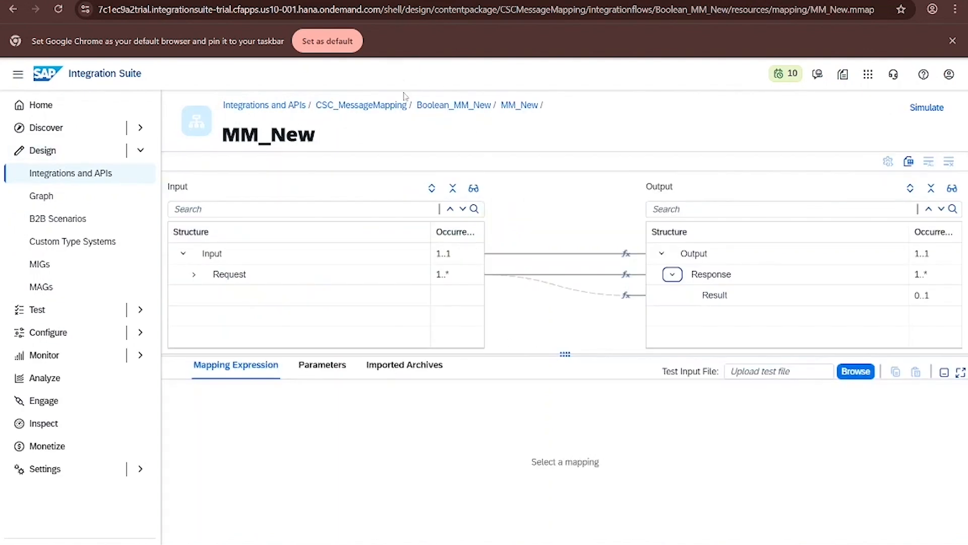
- Open the Boolean_MM_New integration flow's references and examine the Result element definition in the target_New schema
click(454, 105)
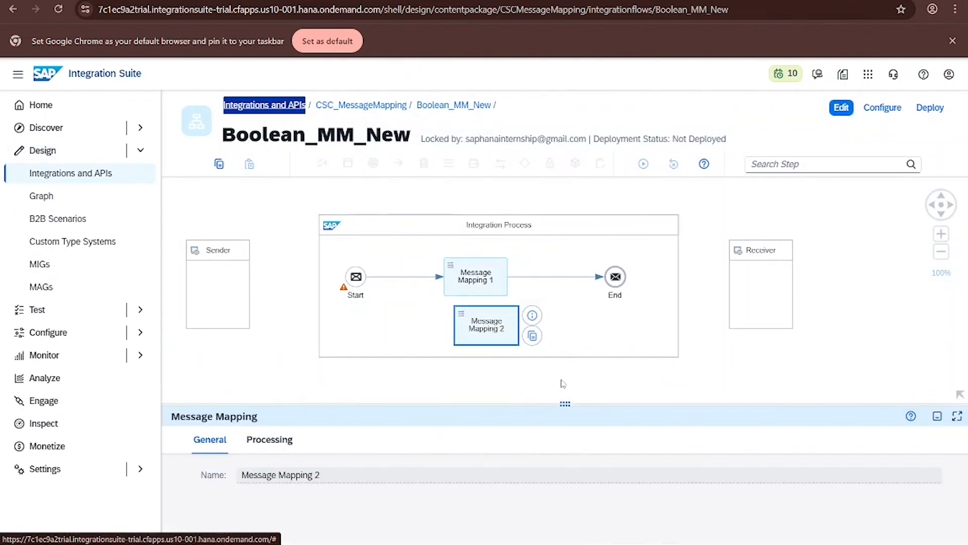
click(563, 384)
click(487, 439)
scroll(258, 465, down, 3)
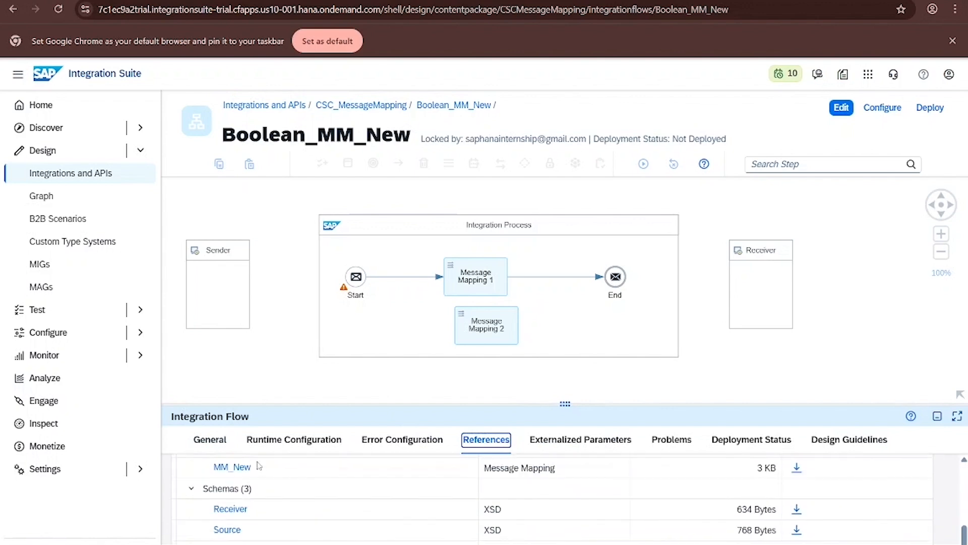
scroll(235, 520, down, 1)
click(228, 531)
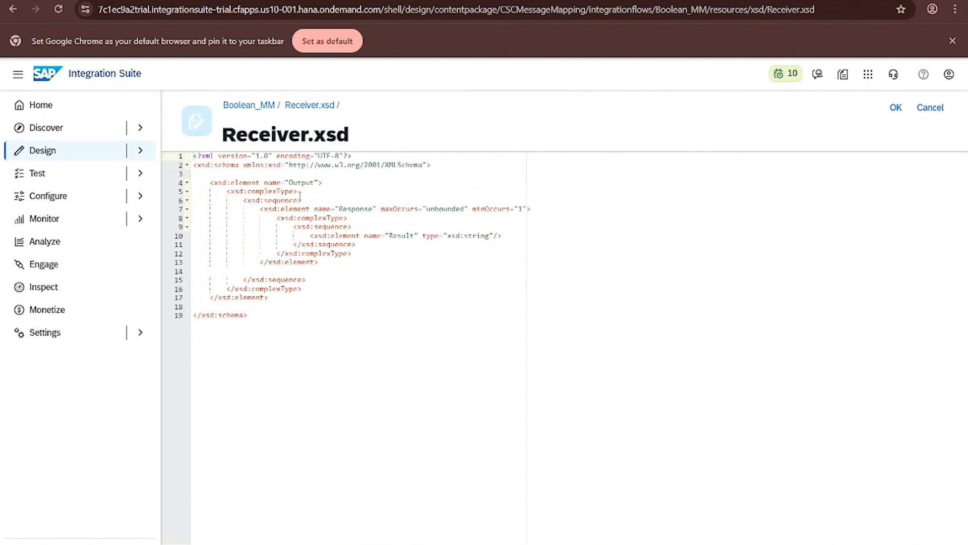
click(313, 235)
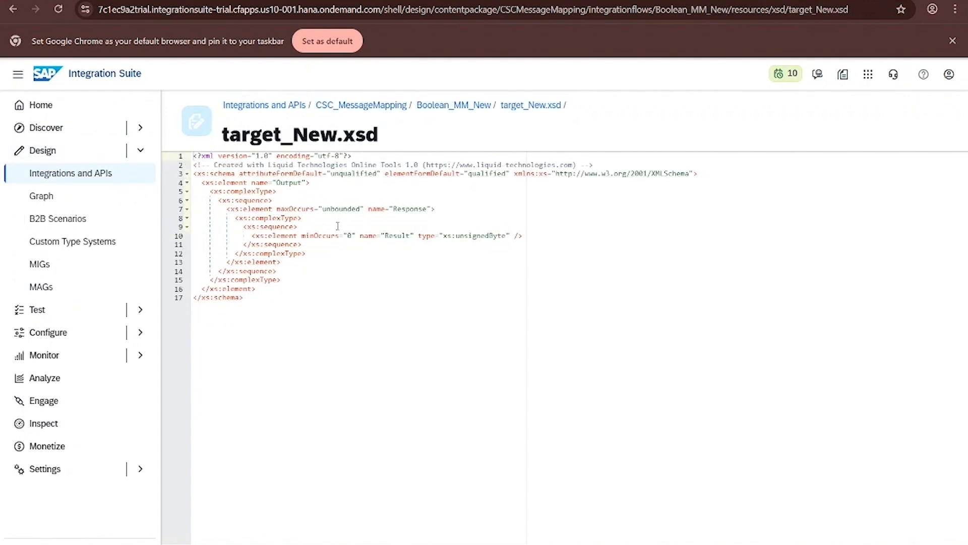
drag(301, 235, 357, 235)
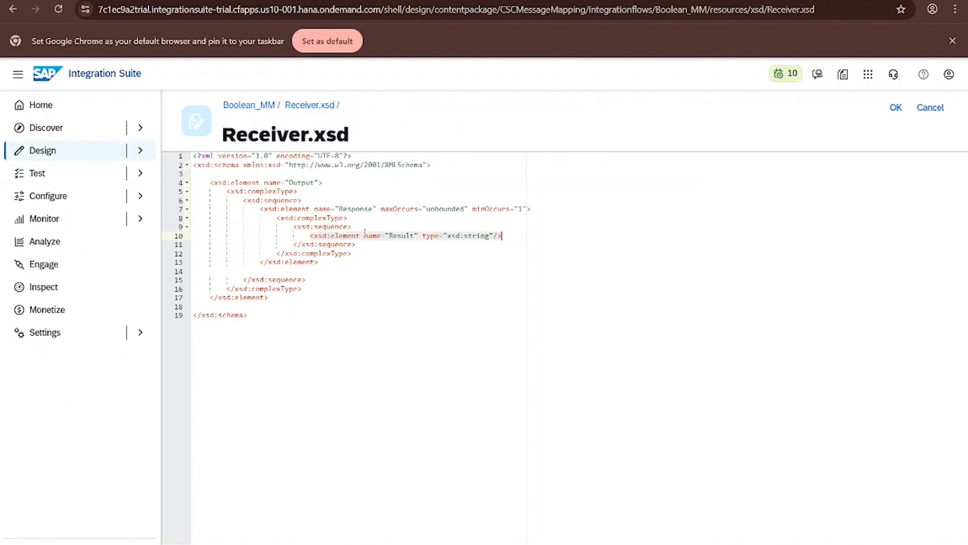
click(366, 236)
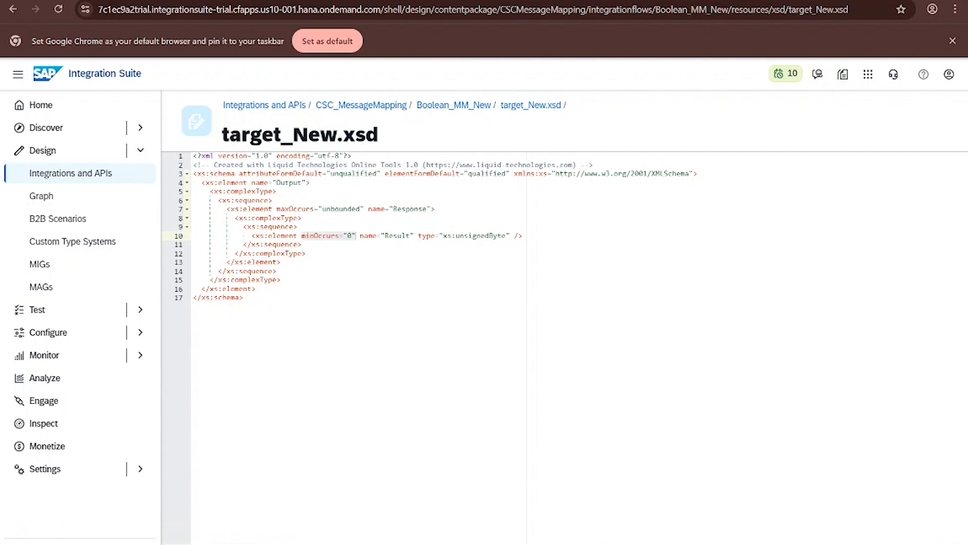
- Open the MM_New mapping of Message Mapping 2 and expand its Response and Request structures
double_click(455, 105)
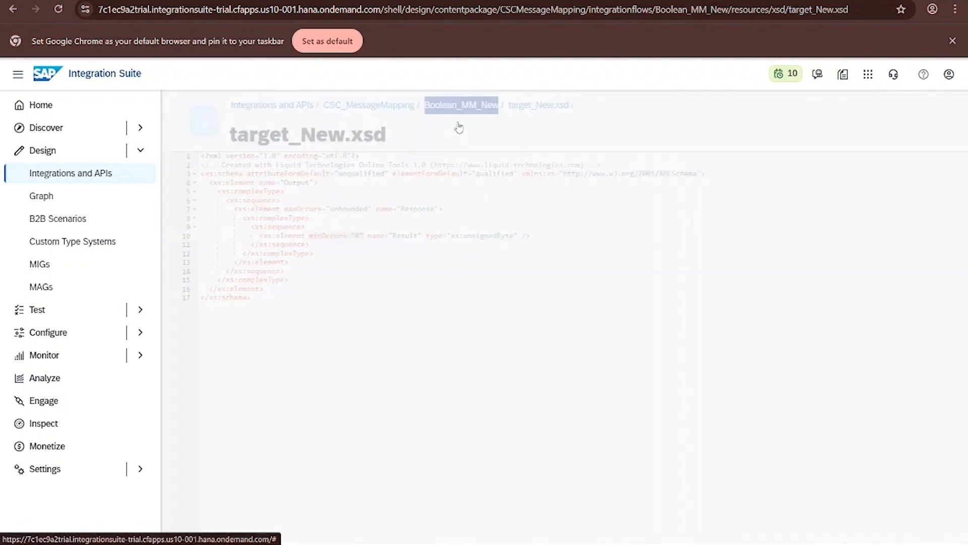
click(485, 327)
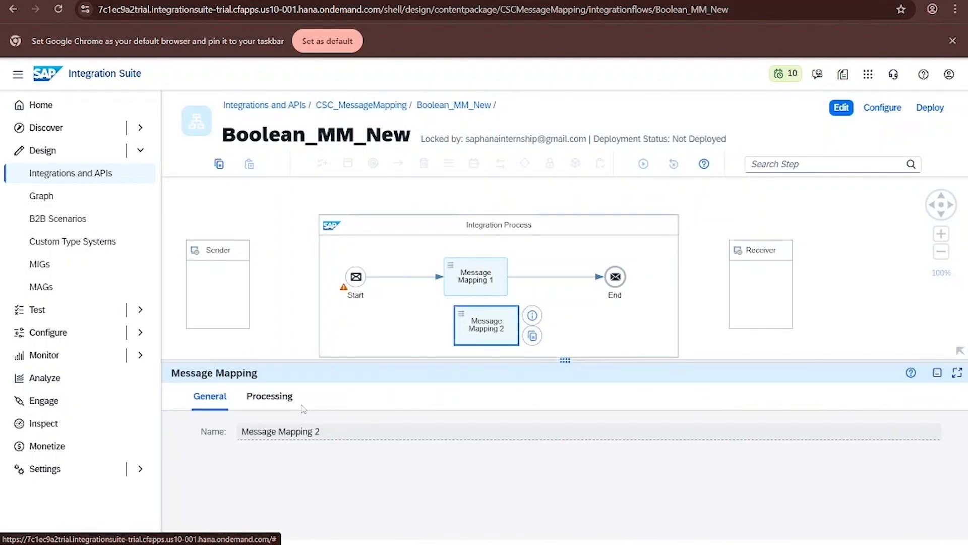
click(283, 396)
click(340, 454)
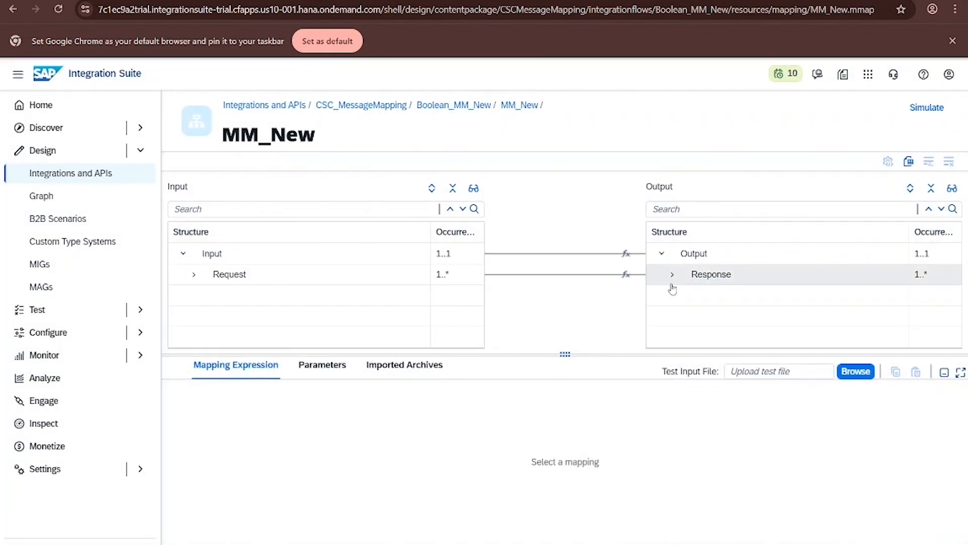
click(672, 274)
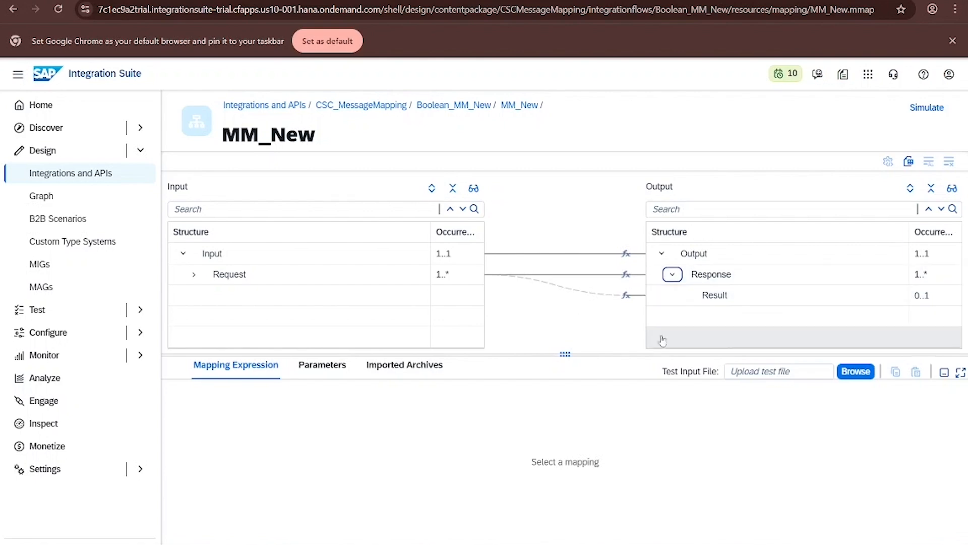
drag(564, 354, 564, 417)
click(193, 273)
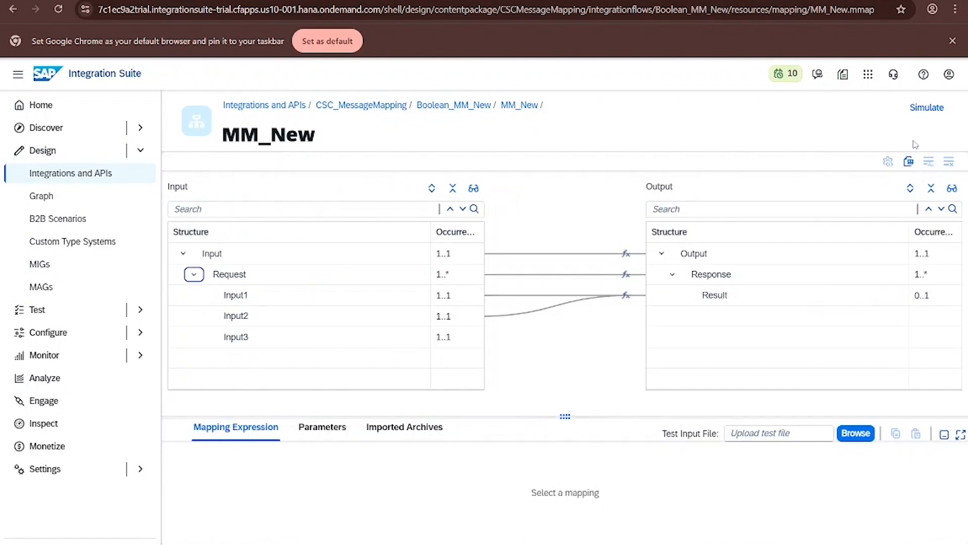
- Simulate MM_New by loading Source.xml as test input, run the test and close the simulation
click(926, 107)
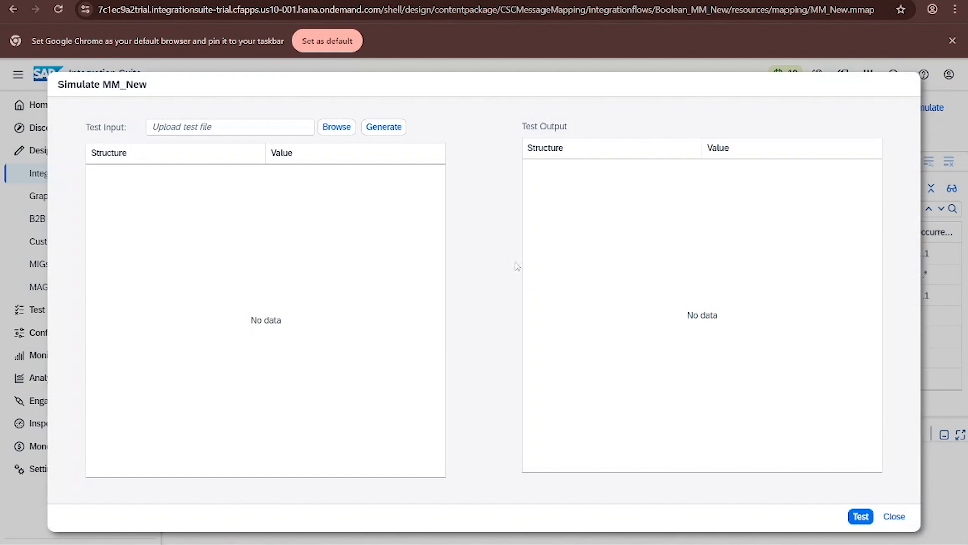
click(324, 130)
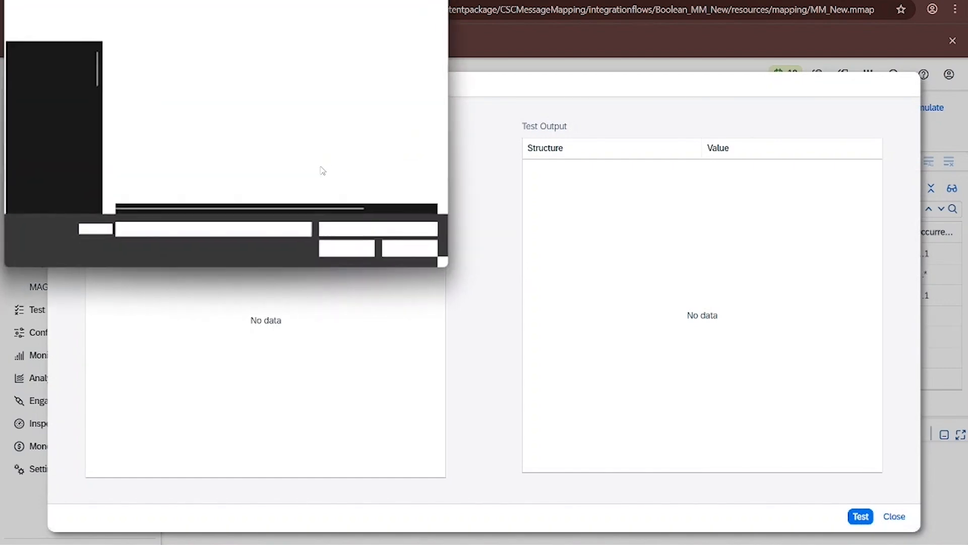
scroll(222, 144, down, 1)
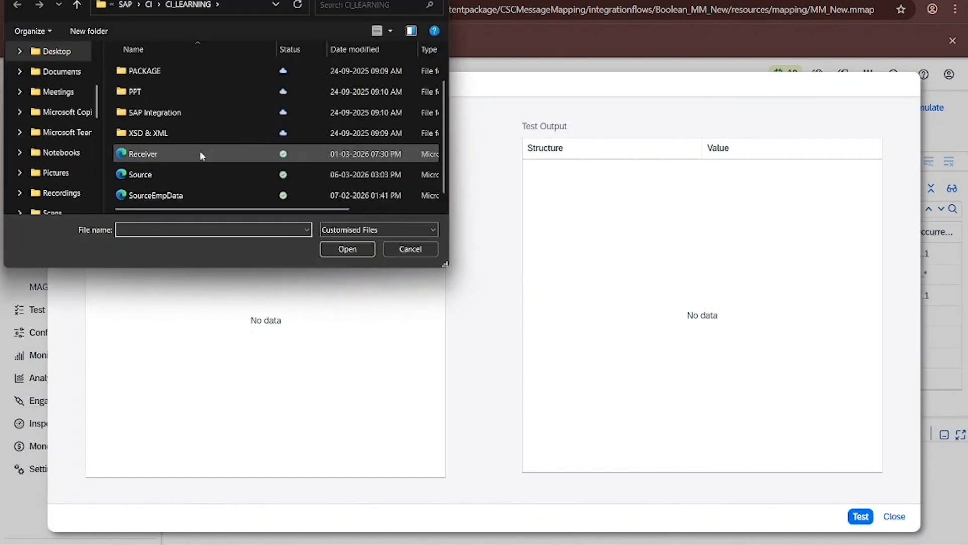
double_click(169, 177)
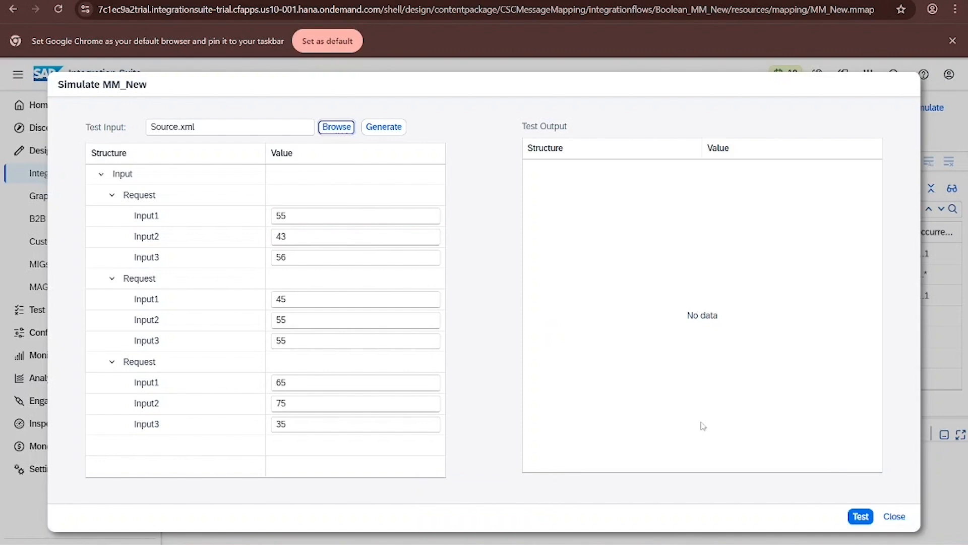
click(861, 516)
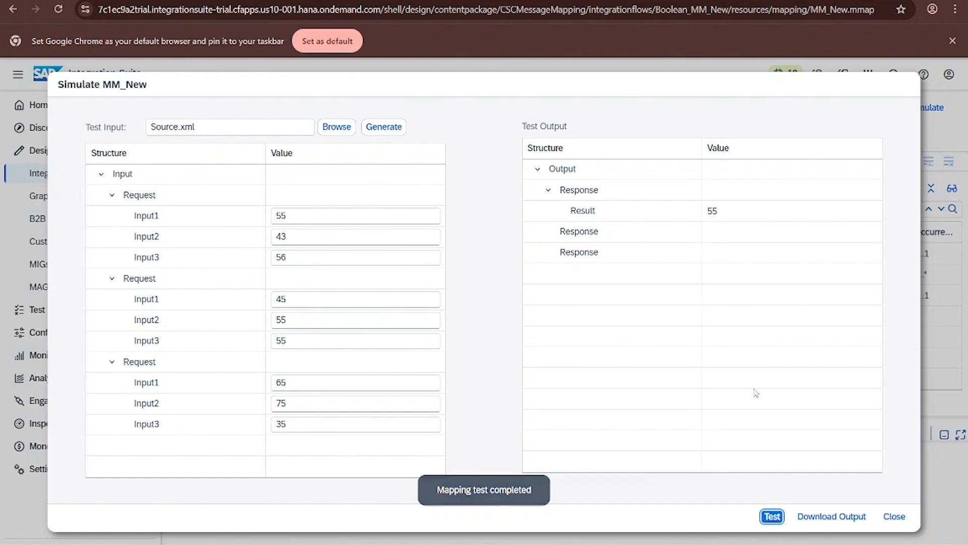
click(893, 516)
drag(555, 418, 567, 460)
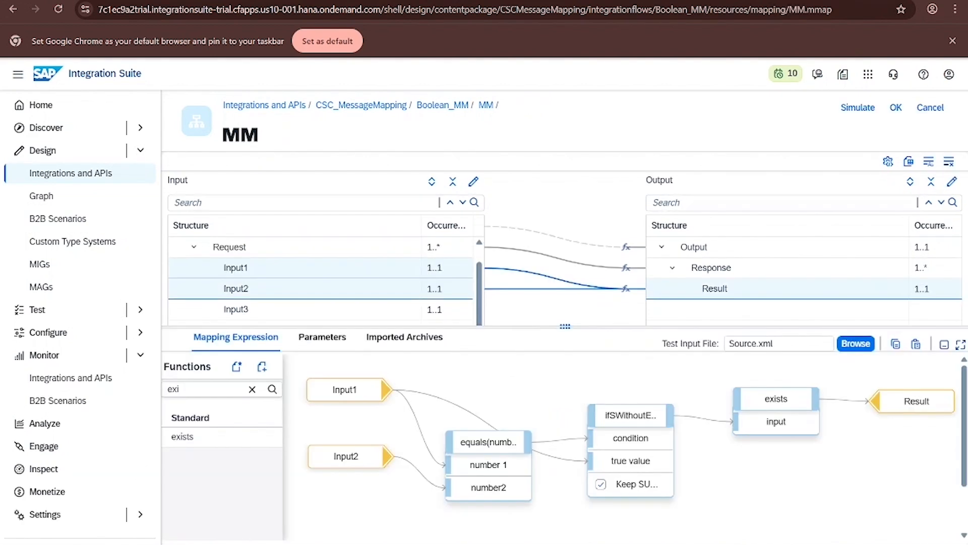